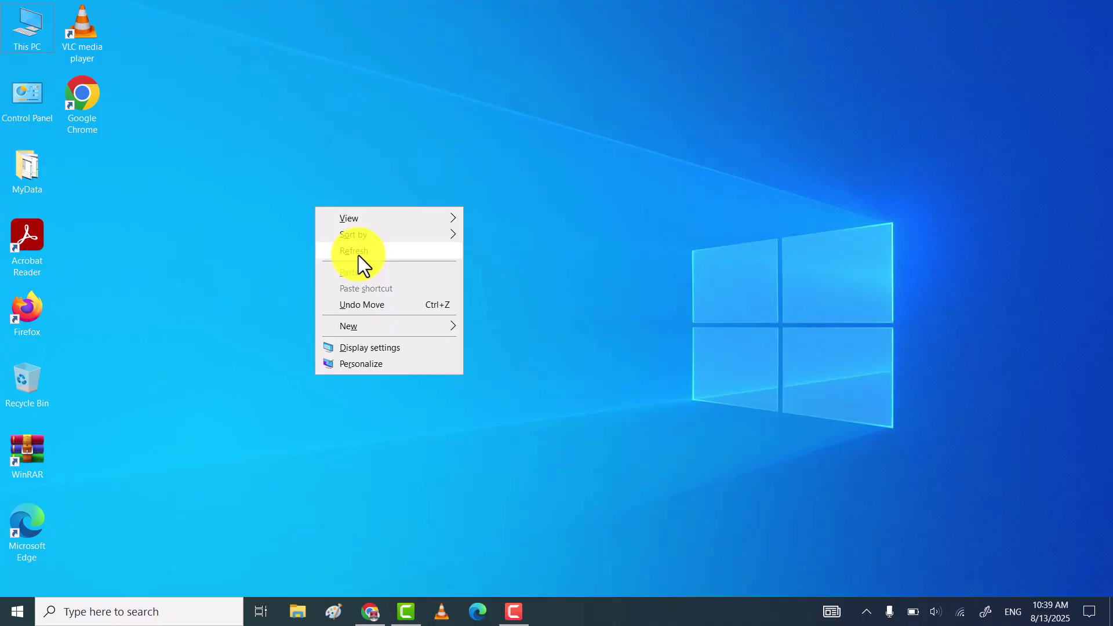
Try to open the KINGSTON (D:) drive in File Explorer and dismiss the resulting dialog.
{"action": "left_click", "coordinate": [358, 254]}
{"action": "left_click", "coordinate": [295, 612]}
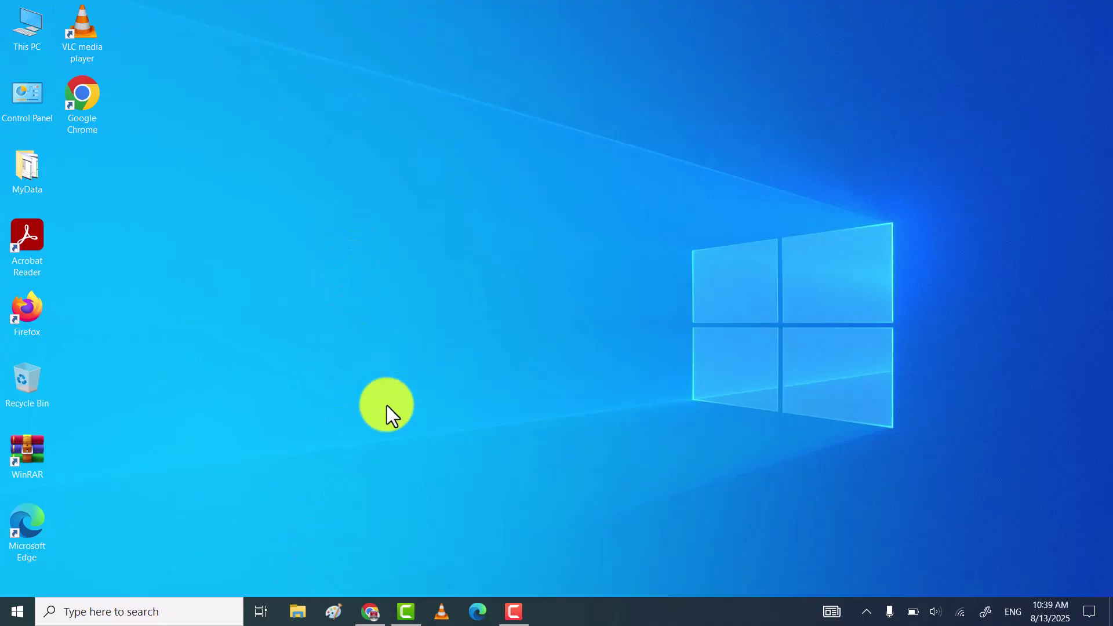
{"action": "left_click", "coordinate": [403, 204]}
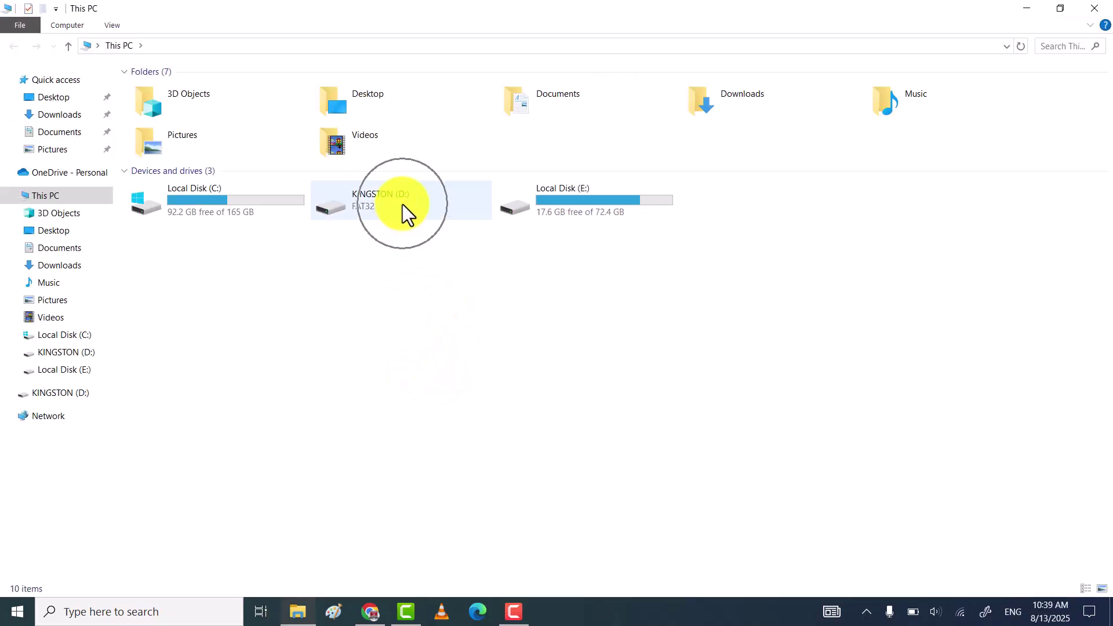
{"action": "double_click", "coordinate": [403, 204]}
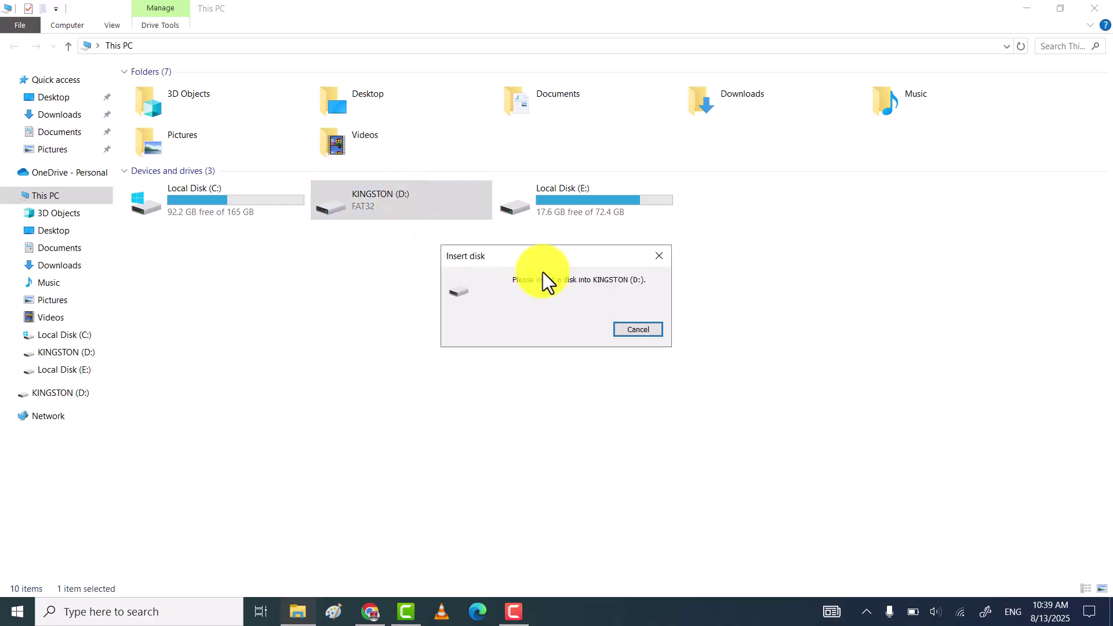
{"action": "left_click", "coordinate": [576, 288]}
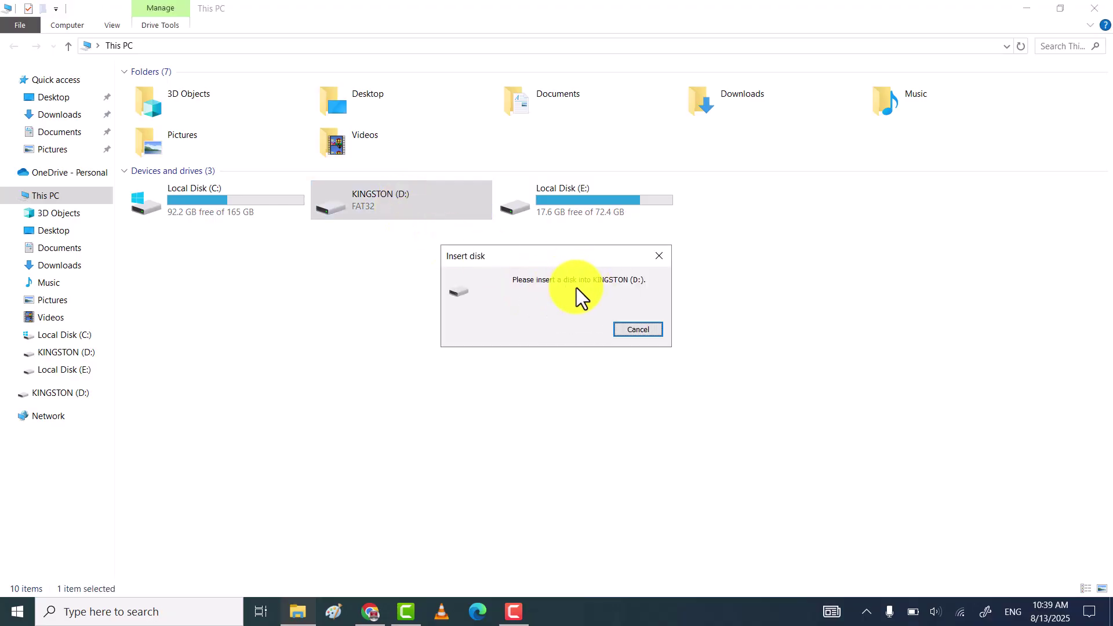
{"action": "left_click", "coordinate": [659, 256]}
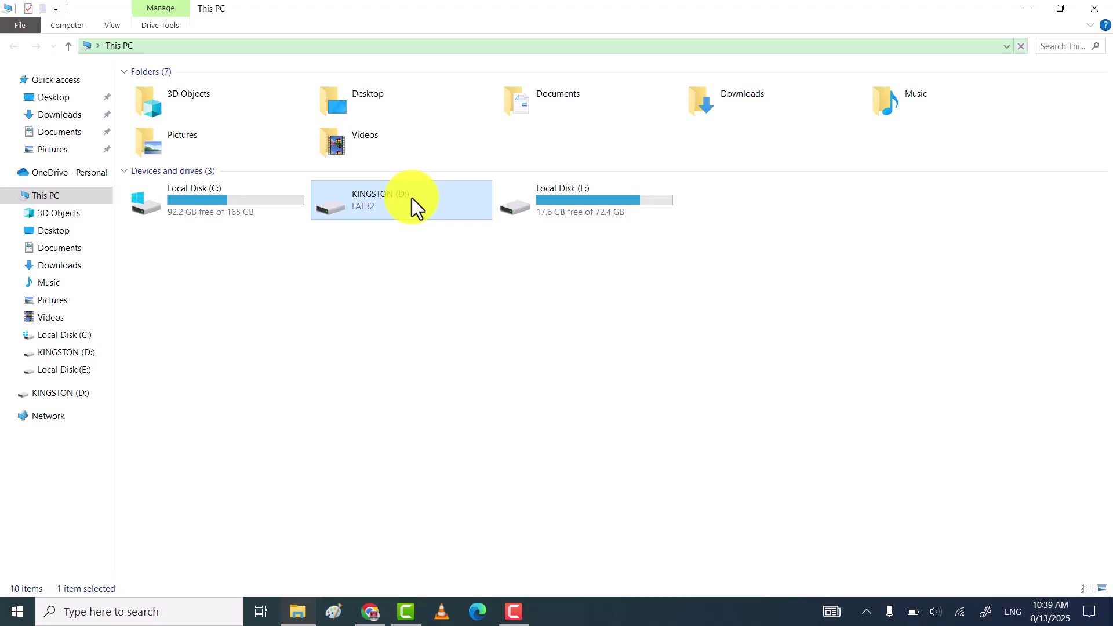
Try to quick-format the KINGSTON (D:) drive with the default FAT file system and allocation size, then close File Explorer.
{"action": "right_click", "coordinate": [412, 197]}
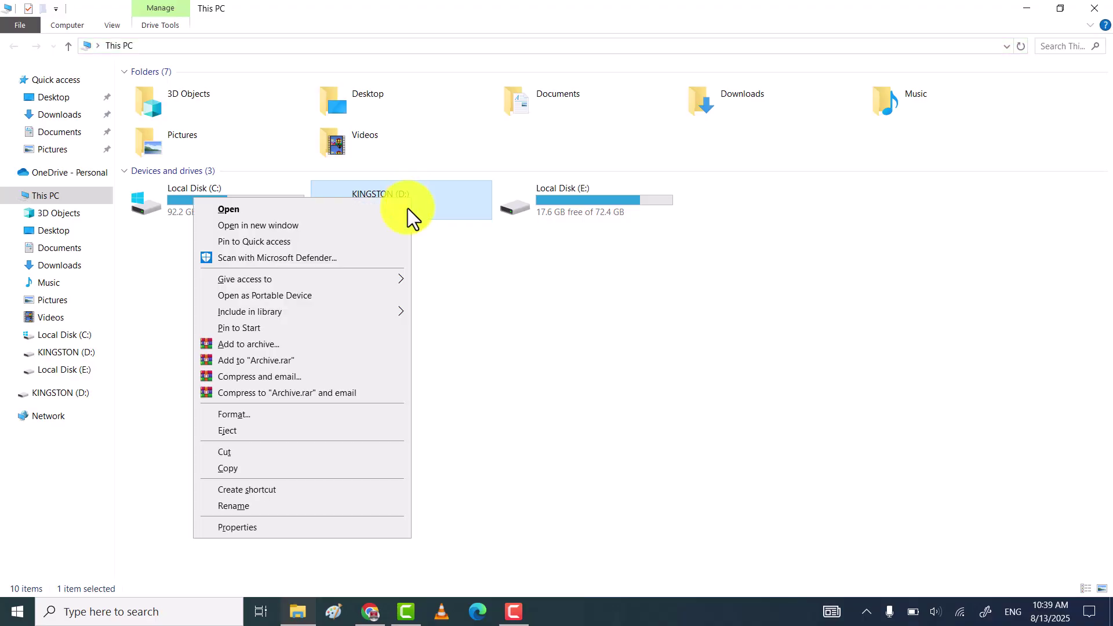
{"action": "left_click", "coordinate": [307, 417]}
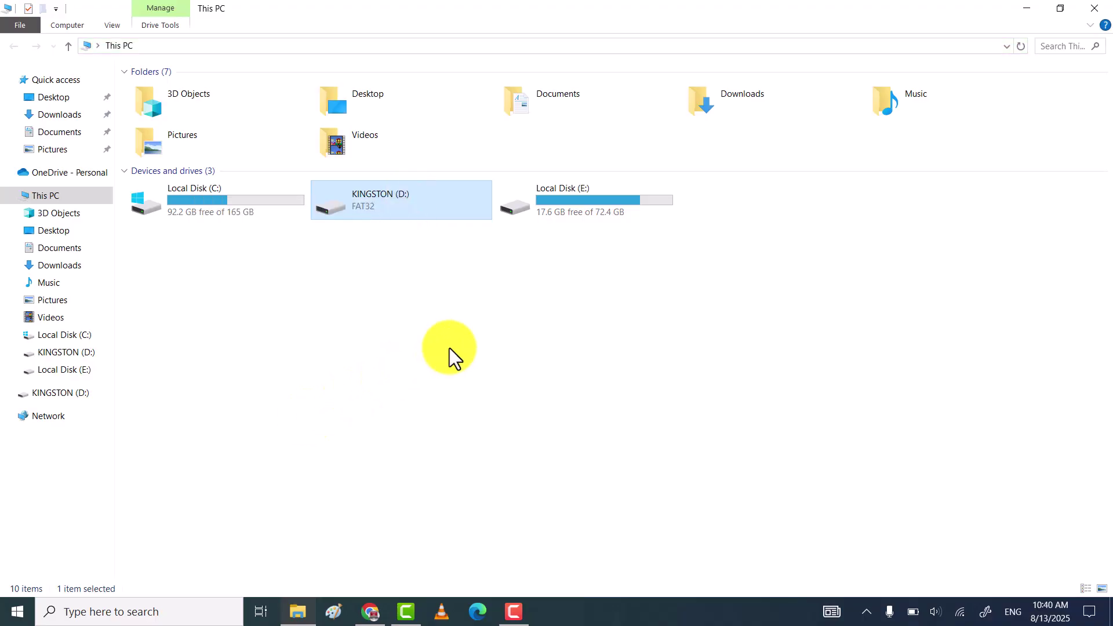
{"action": "left_click_drag", "start_coordinate": [179, 155], "coordinate": [536, 114]}
{"action": "left_click", "coordinate": [500, 395]}
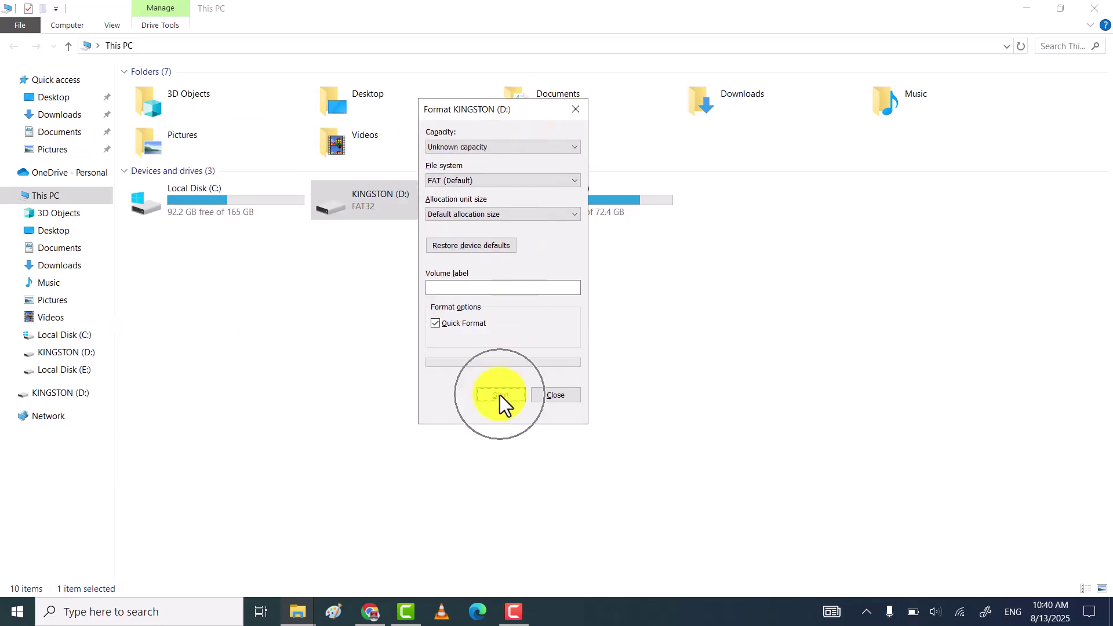
{"action": "left_click", "coordinate": [591, 307]}
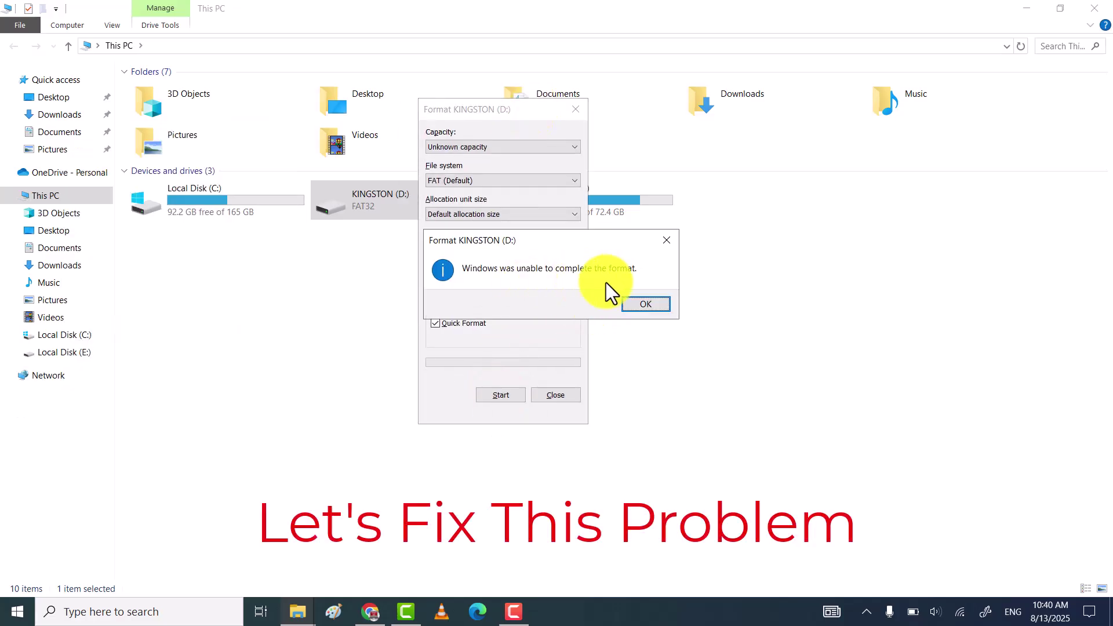
{"action": "key", "text": "Return"}
{"action": "left_click", "coordinate": [575, 111]}
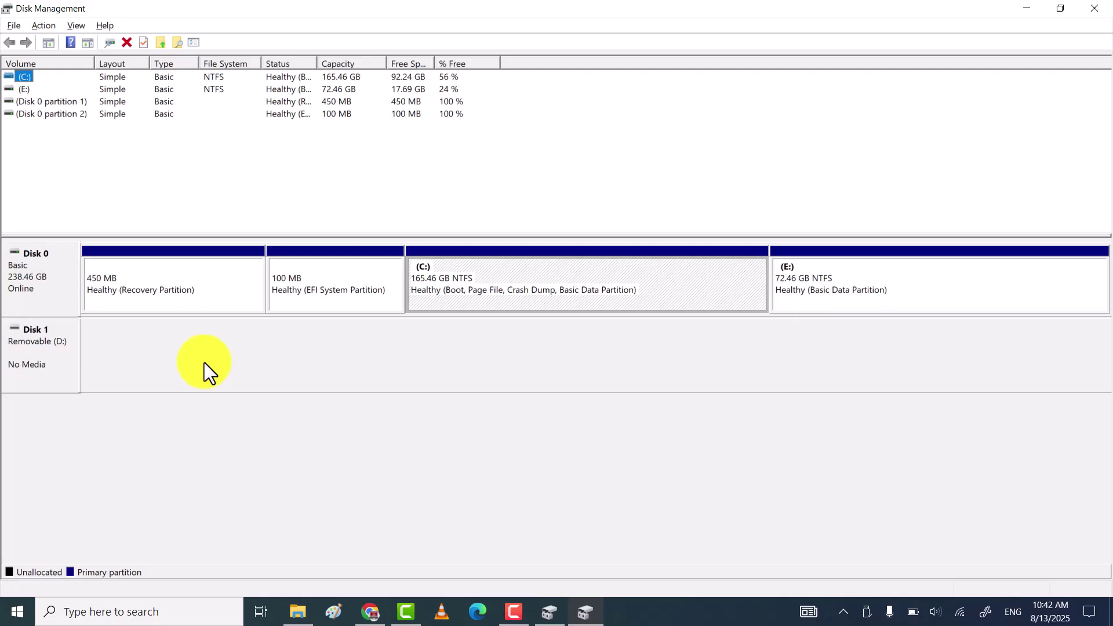
{"action": "left_click", "coordinate": [33, 368]}
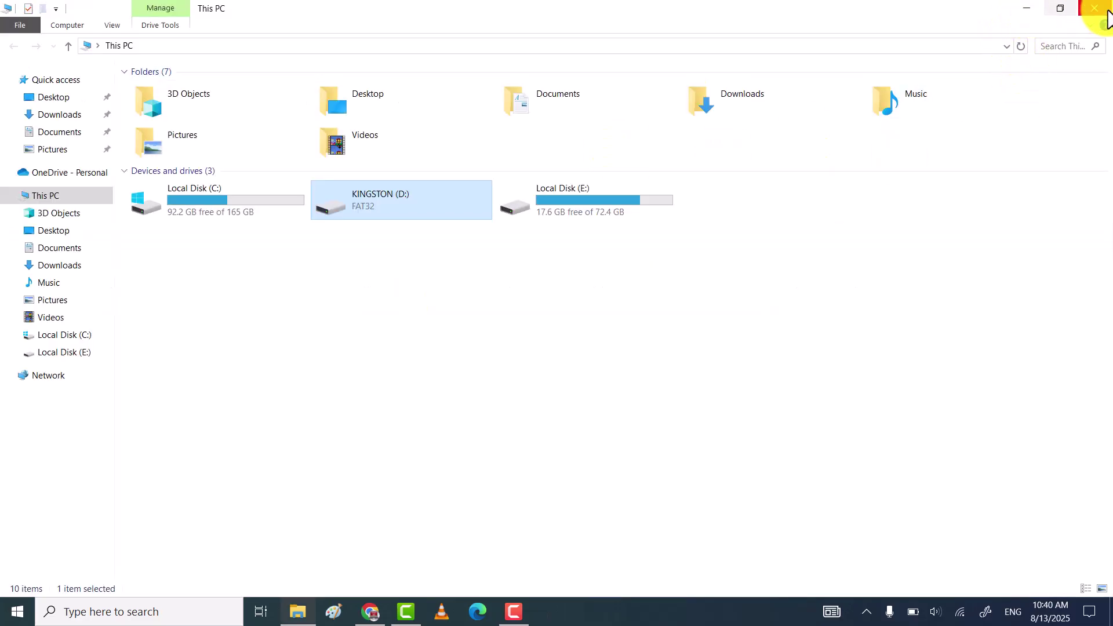
{"action": "left_click", "coordinate": [1094, 7]}
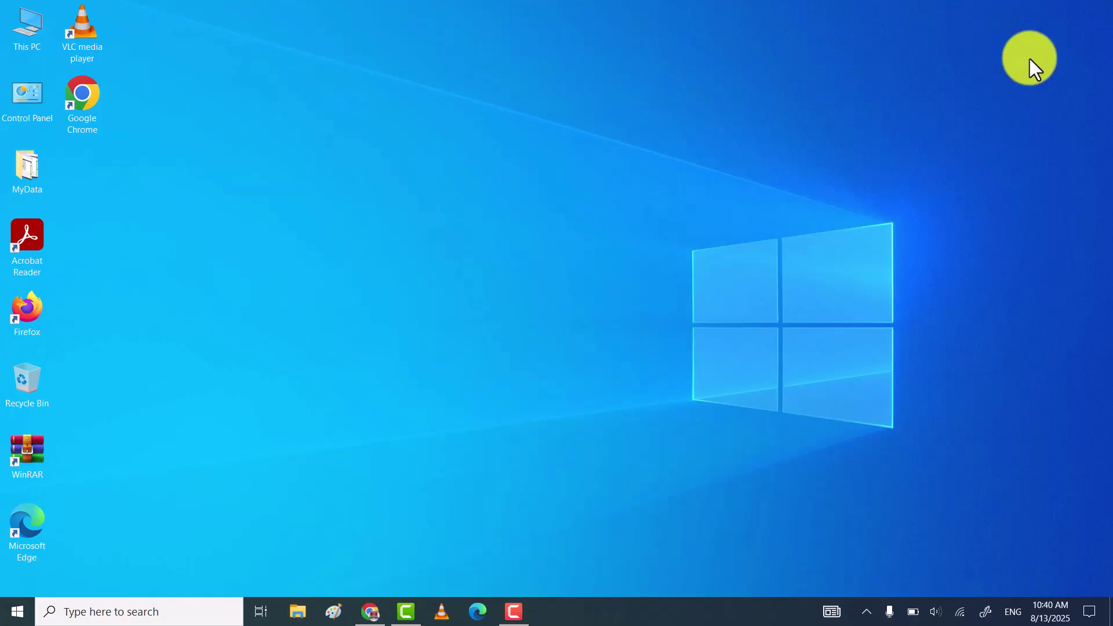
Search Windows for "disk manag", open the hard disk partition tool and maximize its window.
{"action": "right_click", "coordinate": [479, 196]}
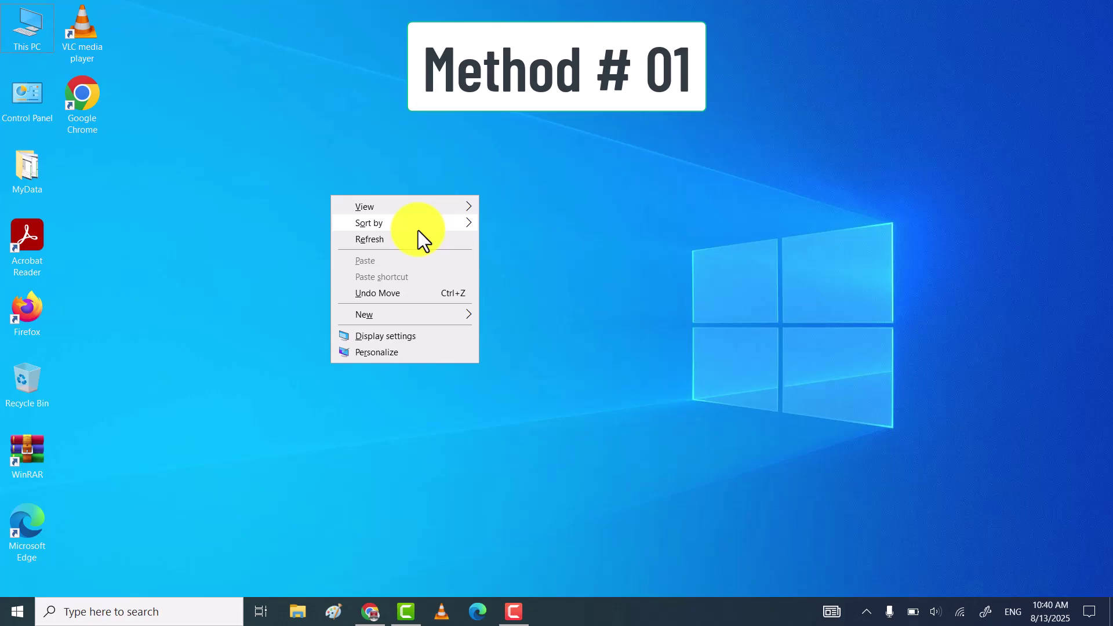
{"action": "left_click", "coordinate": [387, 245]}
{"action": "left_click", "coordinate": [157, 608]}
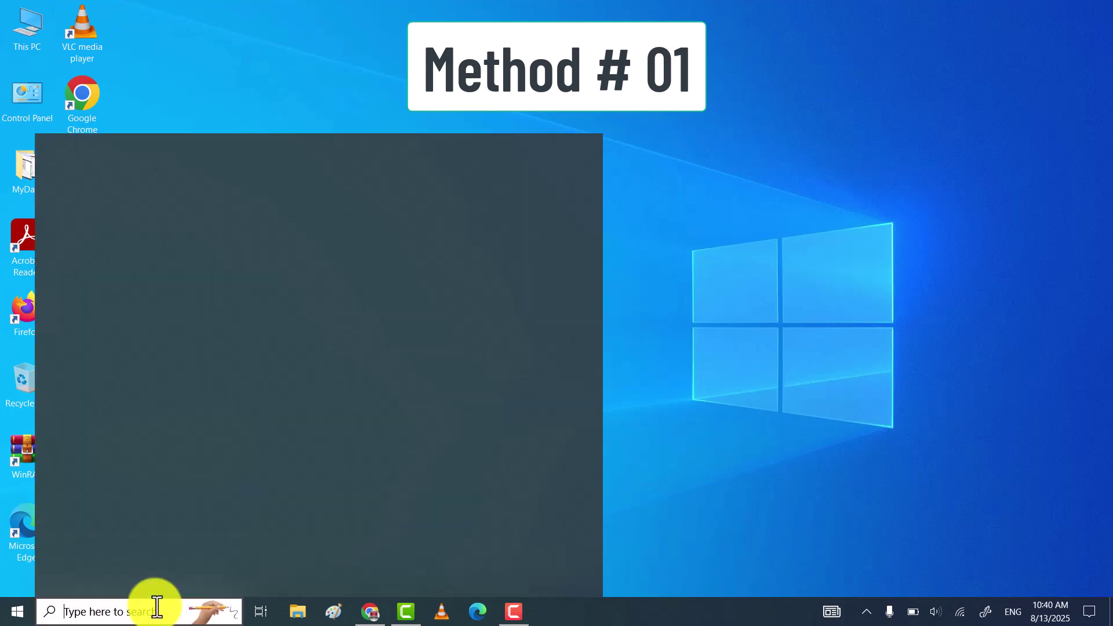
{"action": "type", "text": "disk manag"}
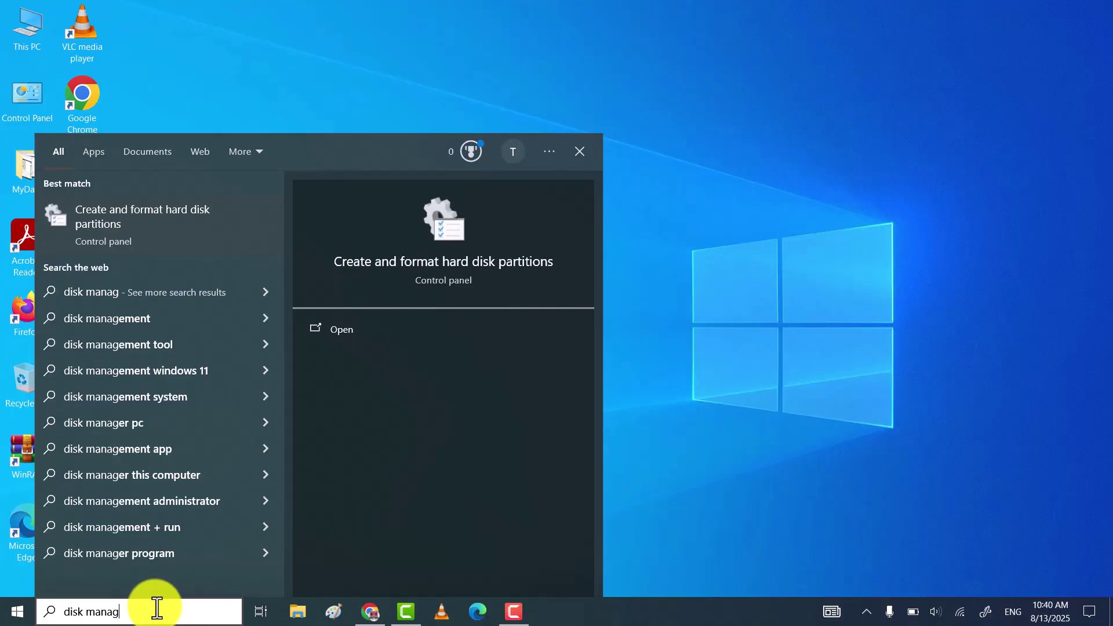
{"action": "left_click", "coordinate": [168, 224]}
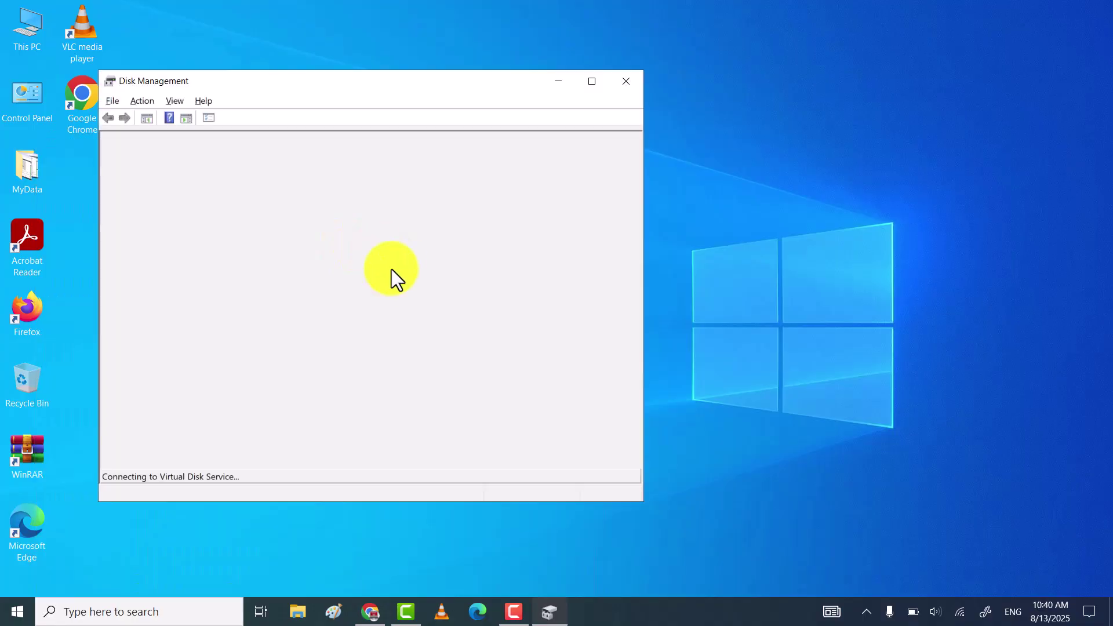
{"action": "left_click", "coordinate": [591, 85]}
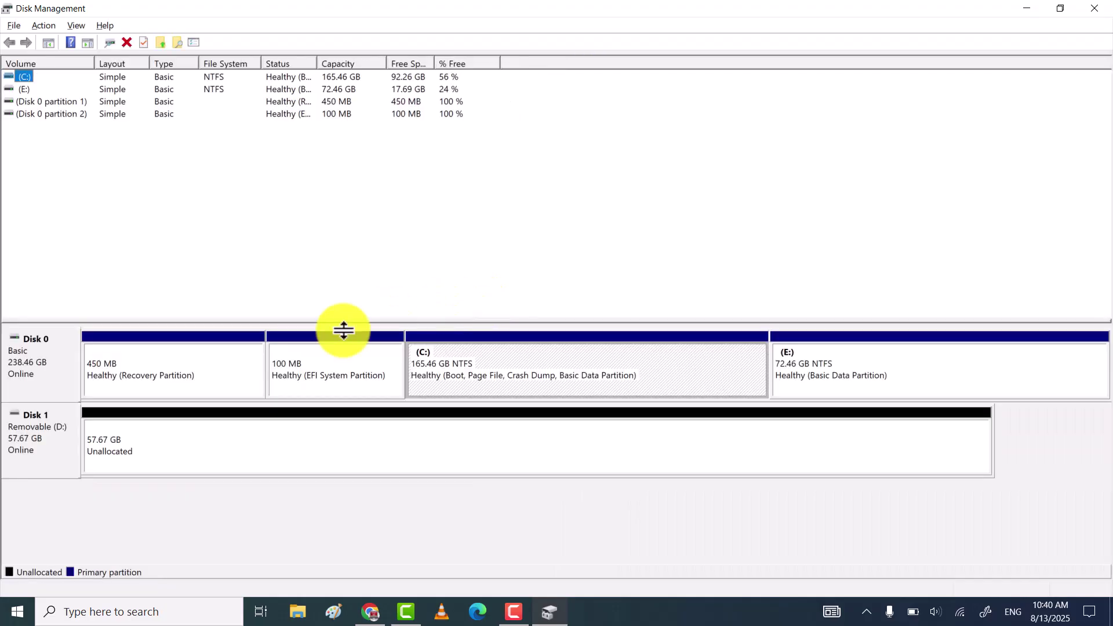
Check removable Disk 1 and its unallocated space in Disk Management against the KINGSTON (D:) drive in File Explorer.
{"action": "left_click", "coordinate": [42, 433]}
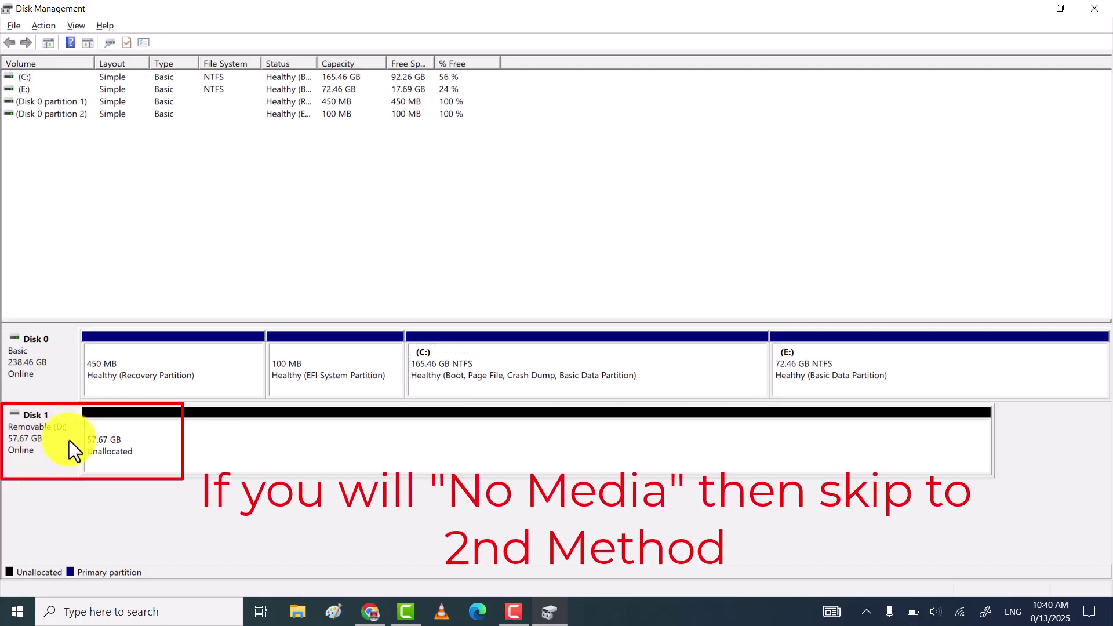
{"action": "left_click", "coordinate": [134, 442]}
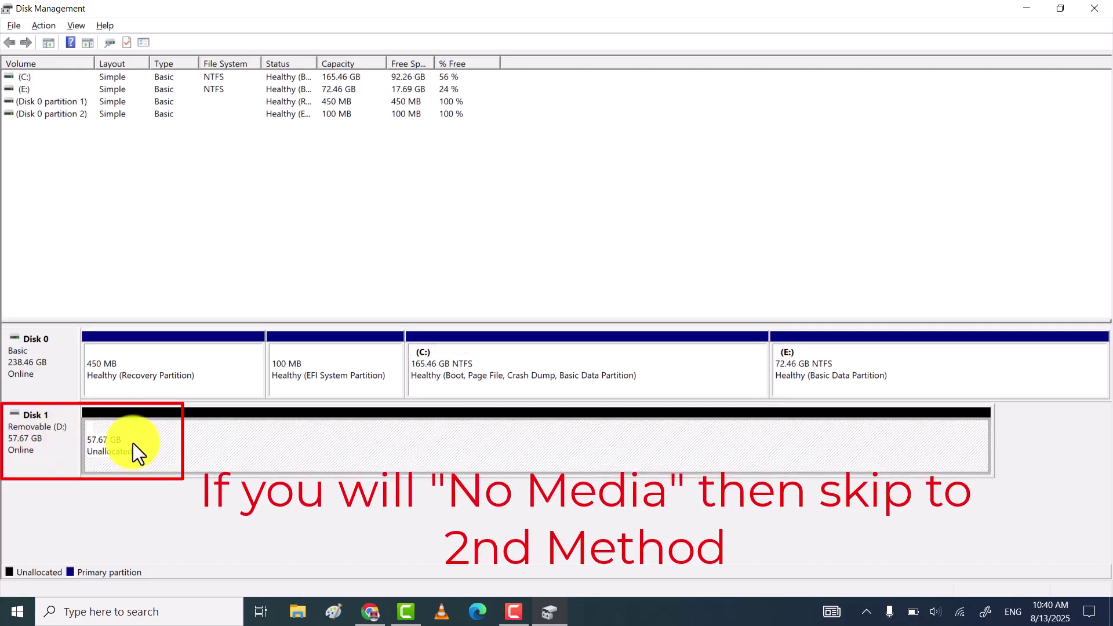
{"action": "left_click", "coordinate": [296, 610]}
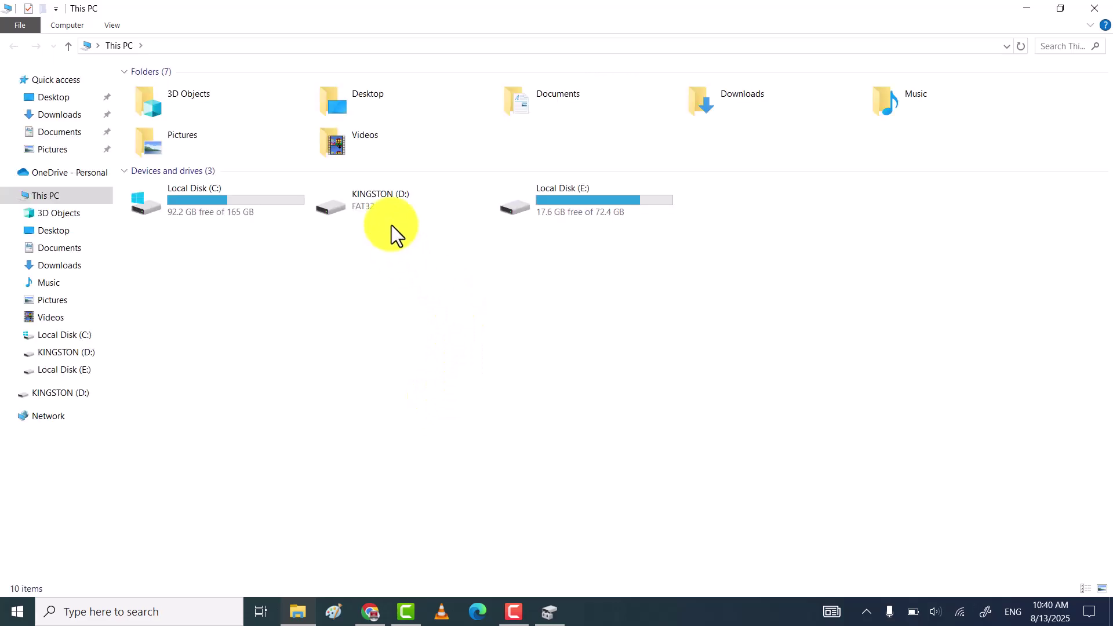
{"action": "left_click", "coordinate": [383, 210]}
{"action": "left_click", "coordinate": [389, 199]}
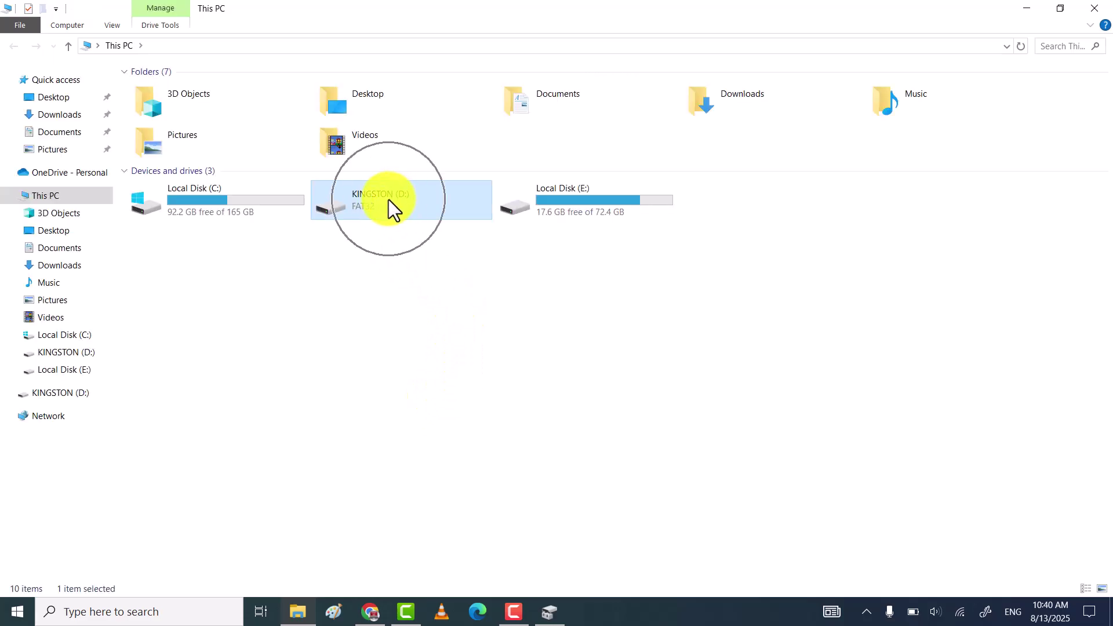
{"action": "left_click", "coordinate": [560, 609]}
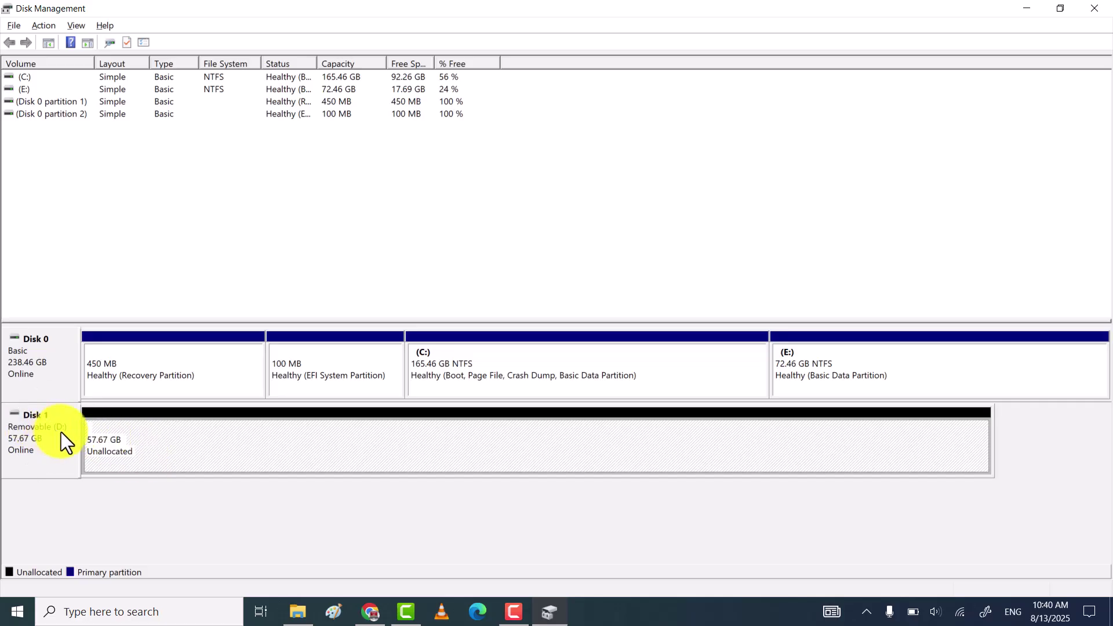
Set up a new simple volume on Disk 1's unallocated space with the full 59050 MB and drive letter F.
{"action": "right_click", "coordinate": [169, 438]}
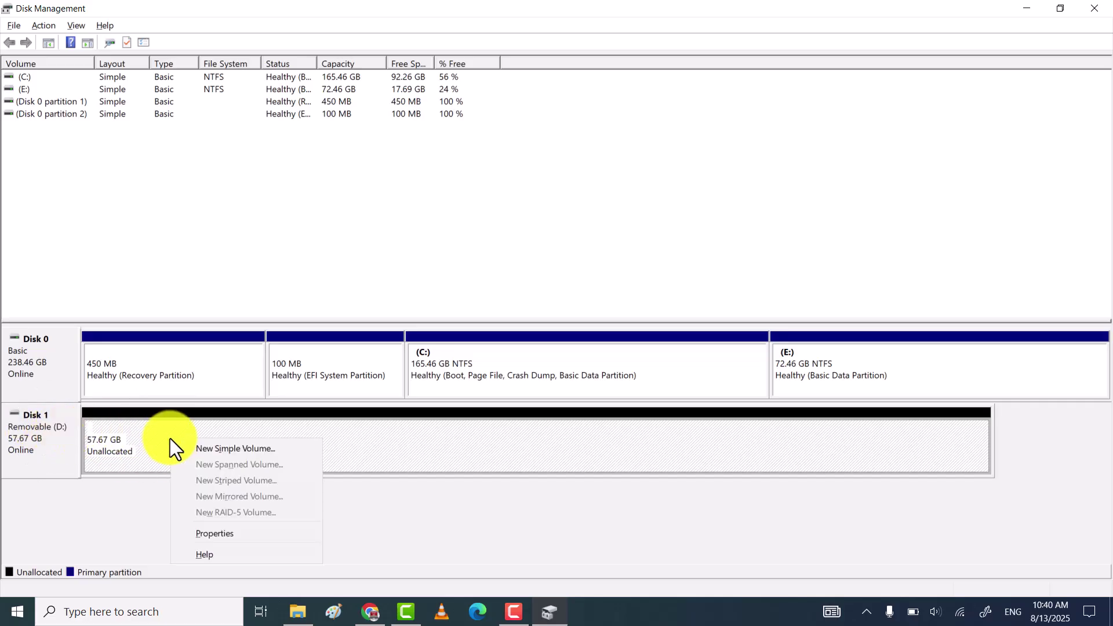
{"action": "left_click", "coordinate": [222, 450]}
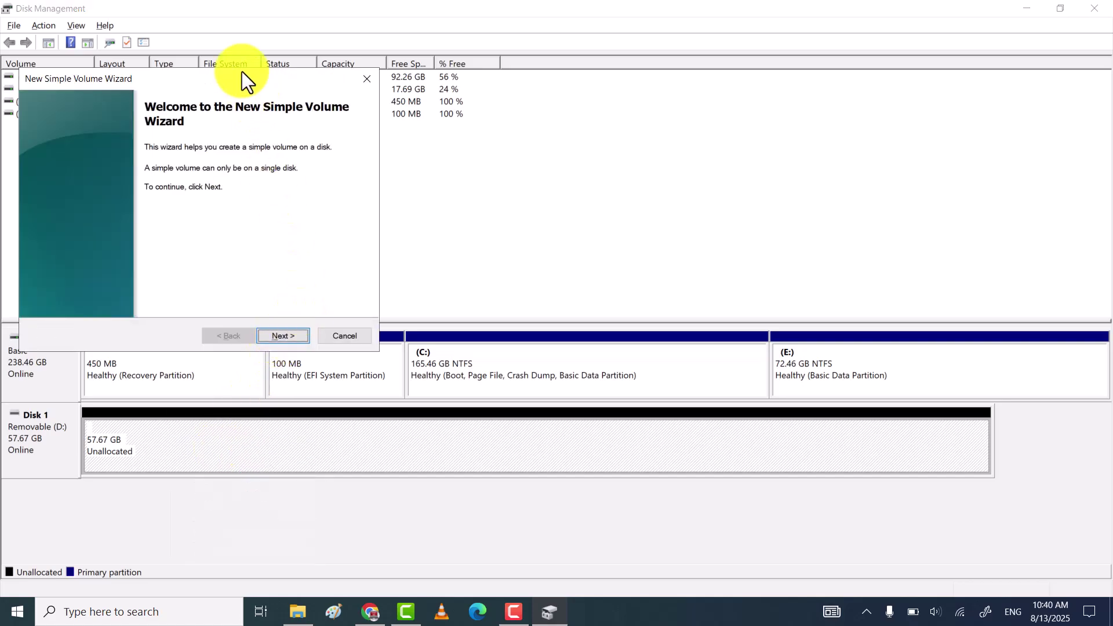
{"action": "left_click_drag", "start_coordinate": [240, 85], "coordinate": [506, 105]}
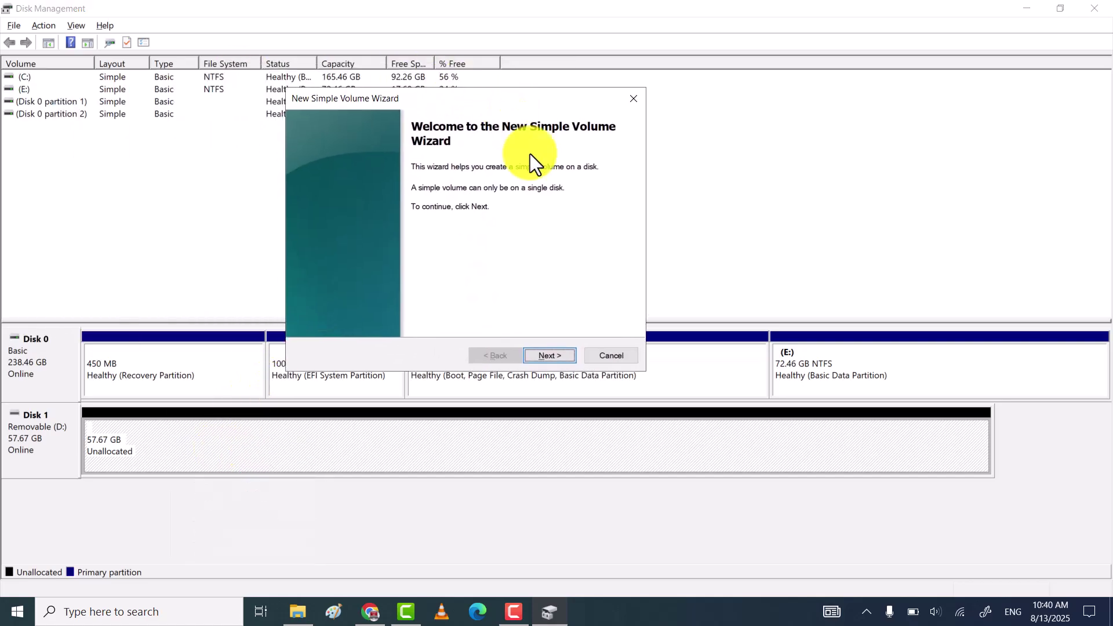
{"action": "left_click", "coordinate": [548, 354]}
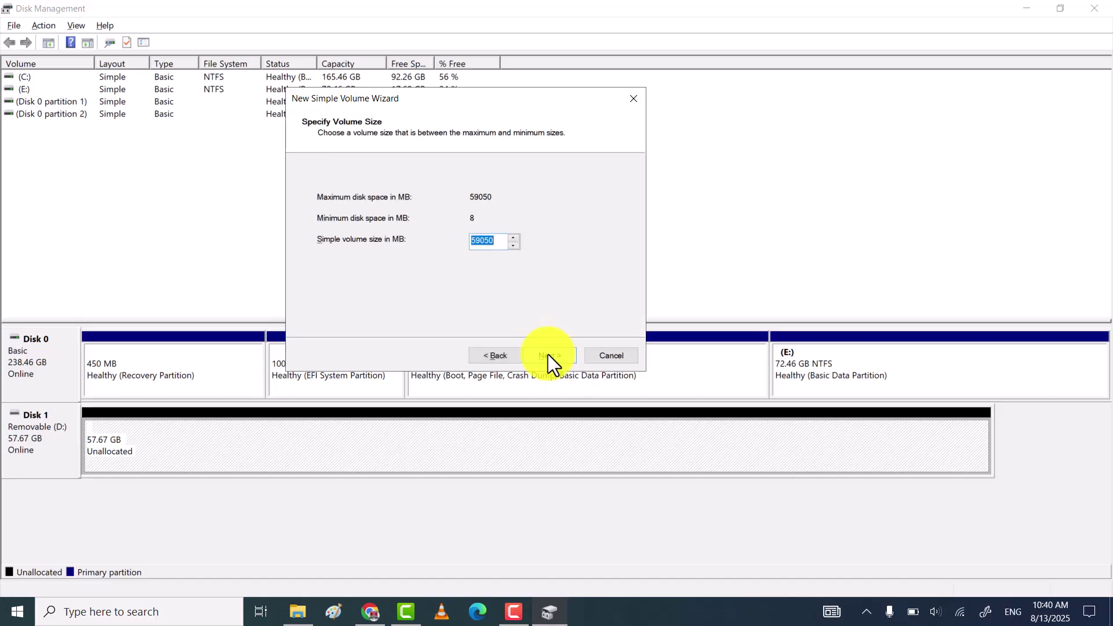
{"action": "left_click", "coordinate": [548, 353]}
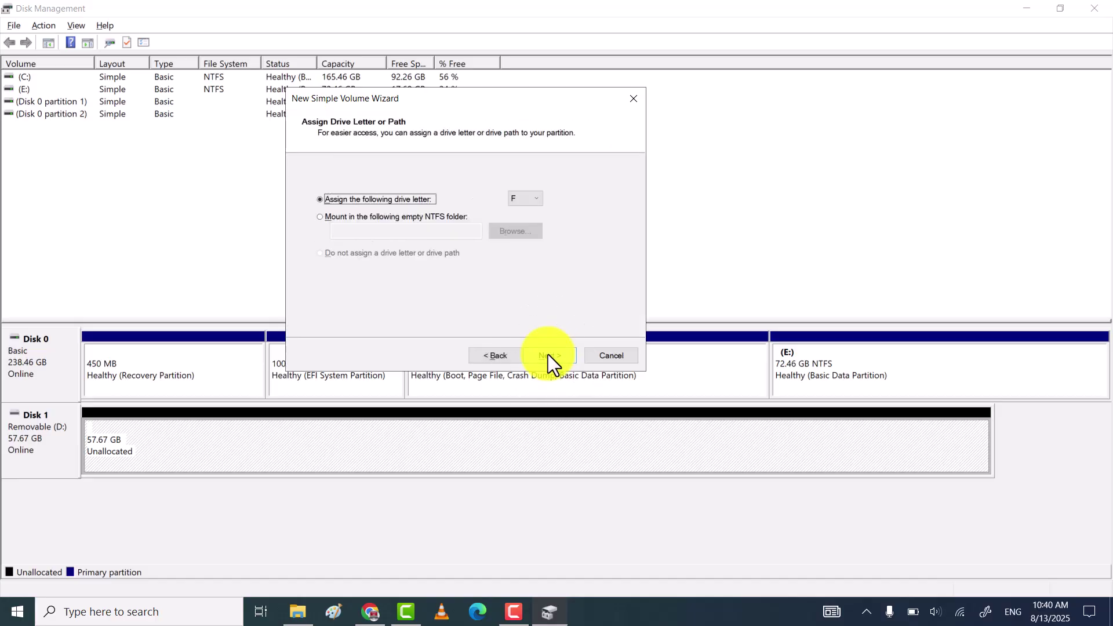
{"action": "left_click", "coordinate": [527, 199]}
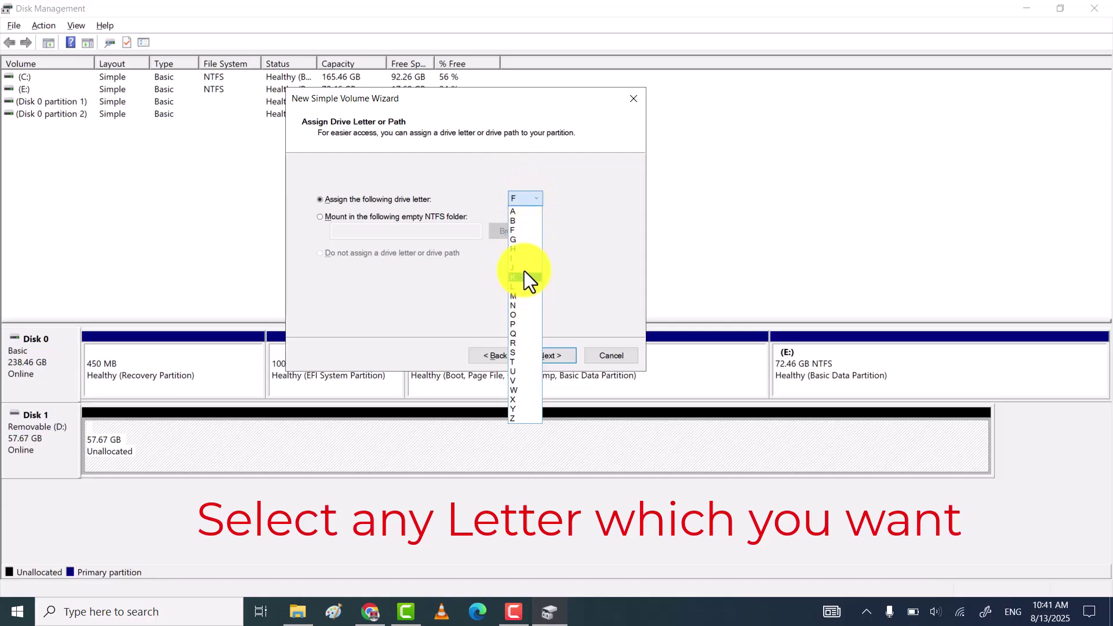
{"action": "left_click", "coordinate": [556, 216]}
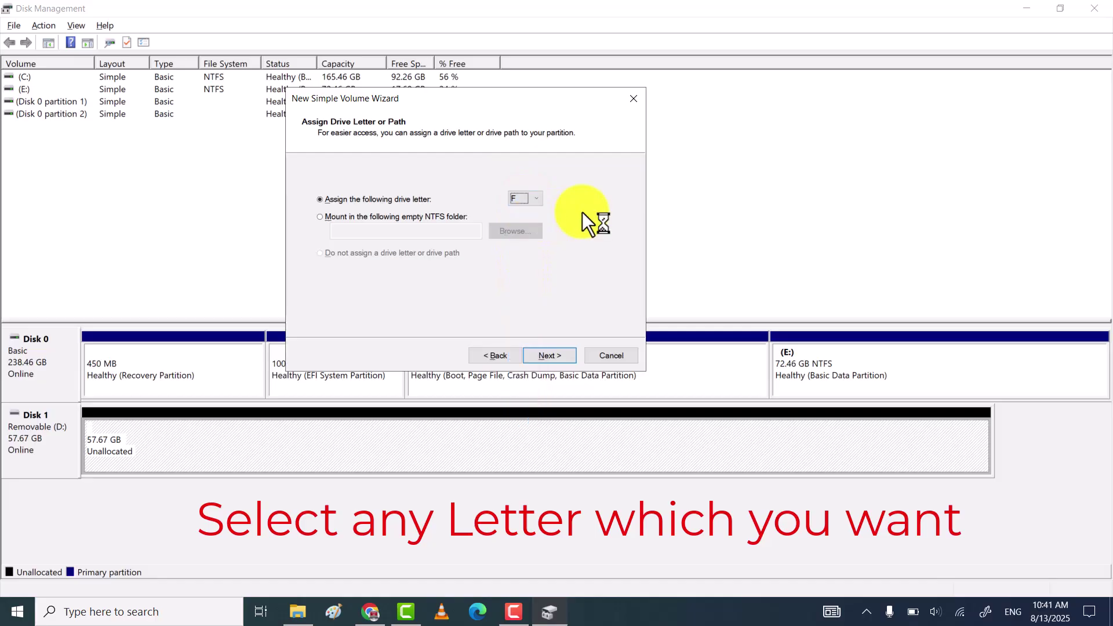
{"action": "left_click", "coordinate": [555, 355]}
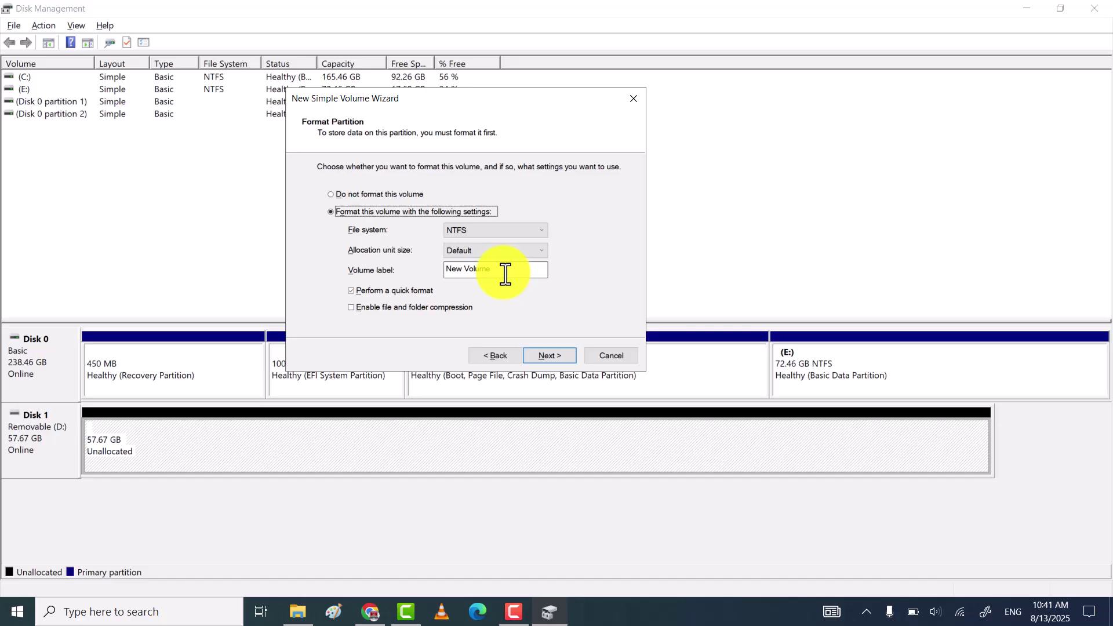
Label the new volume "USB Drive" and finish creating it with an NTFS quick format and default allocation unit size.
{"action": "left_click_drag", "start_coordinate": [502, 270], "coordinate": [414, 270]}
{"action": "type", "text": "USB Drive"}
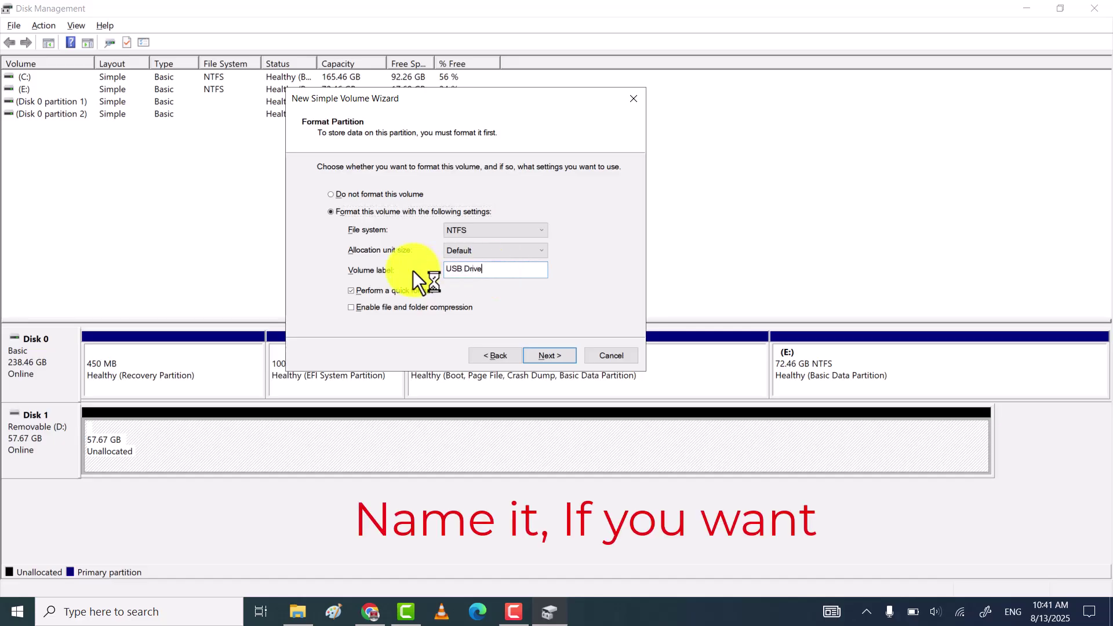
{"action": "left_click", "coordinate": [555, 353]}
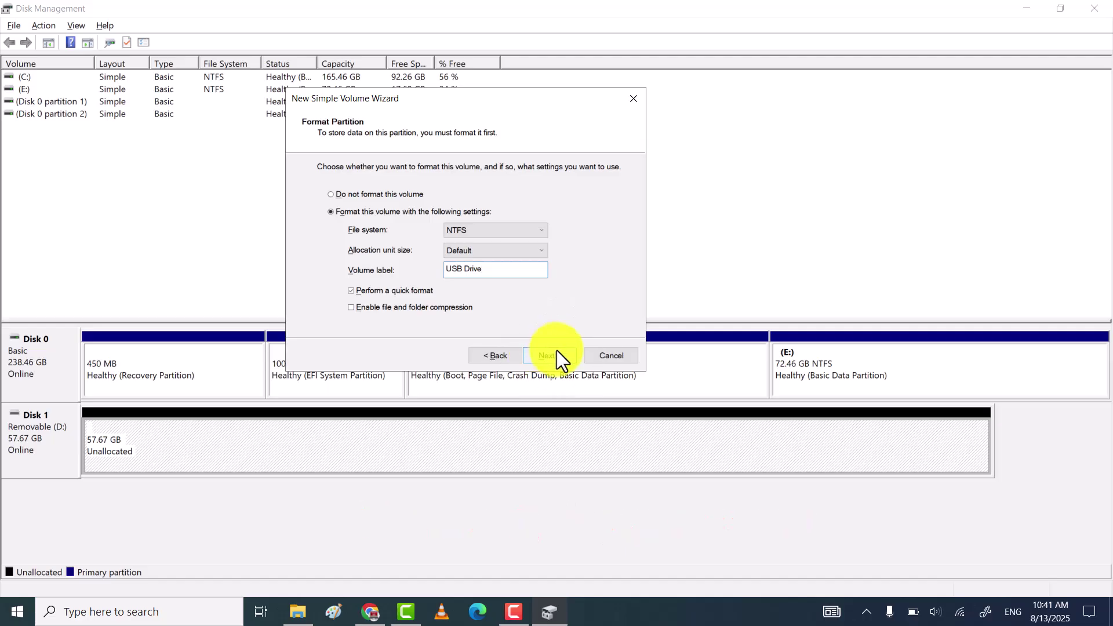
{"action": "left_click", "coordinate": [556, 350]}
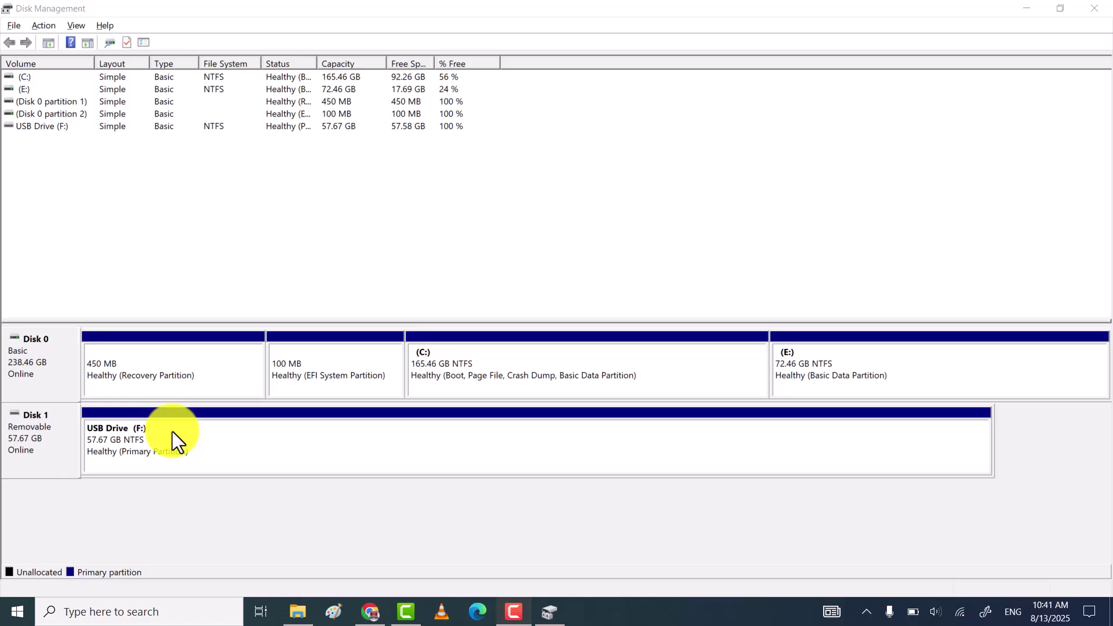
Inspect the new USB Drive (F:) volume in Disk Management and select it in File Explorer.
{"action": "left_click", "coordinate": [147, 441]}
{"action": "left_click", "coordinate": [1021, 14]}
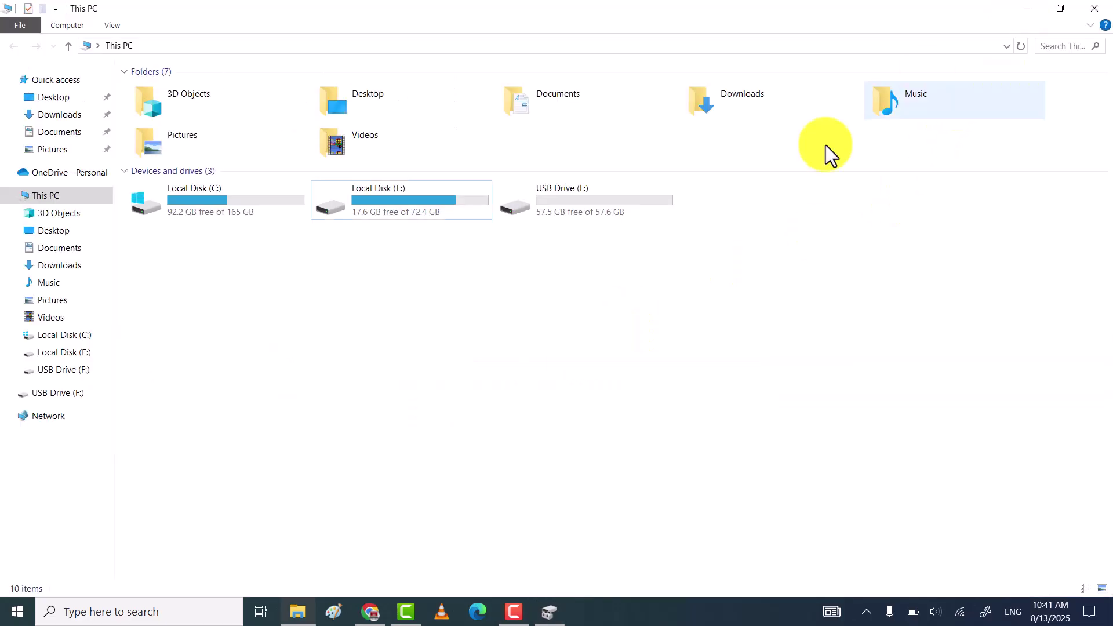
{"action": "left_click", "coordinate": [622, 197]}
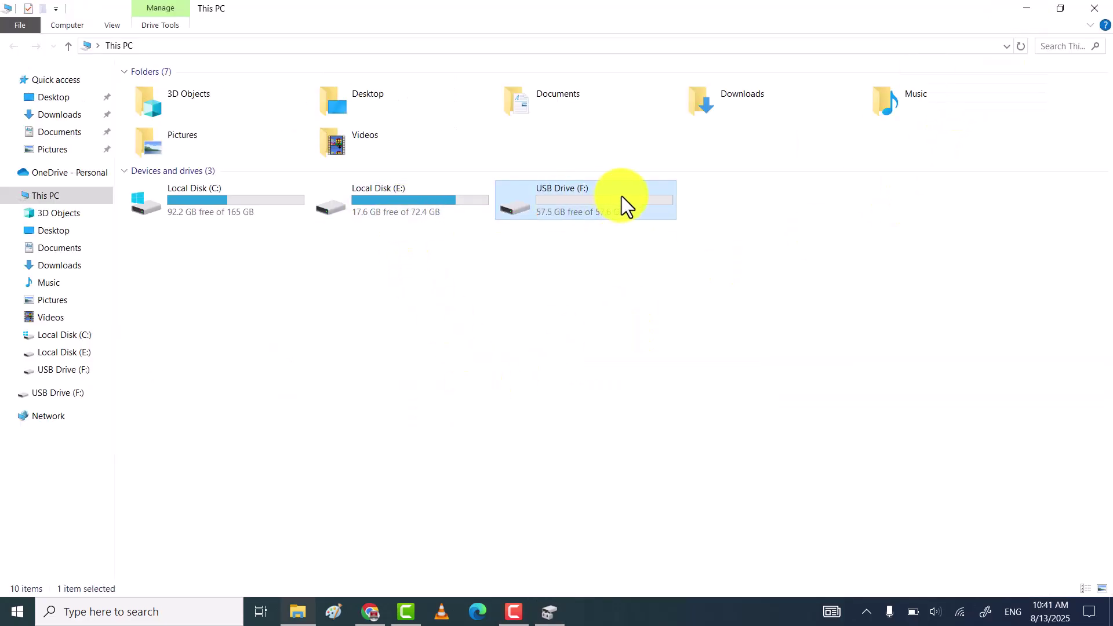
Open USB Drive (F:) to check its contents, return to This PC, and minimise File Explorer to refresh the desktop.
{"action": "double_click", "coordinate": [591, 195]}
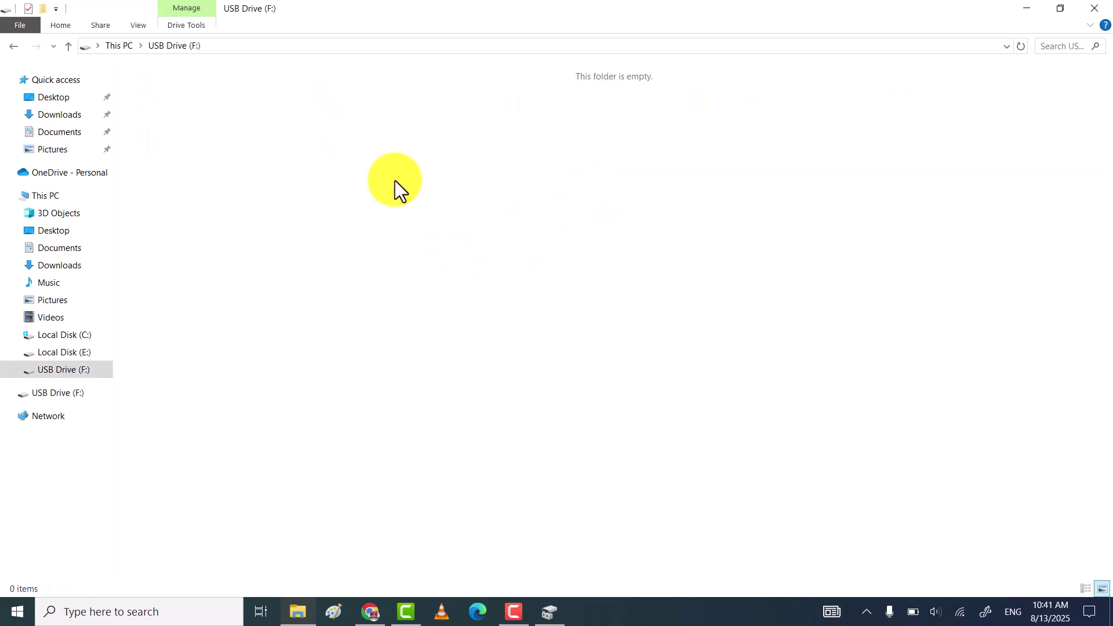
{"action": "left_click", "coordinate": [65, 46]}
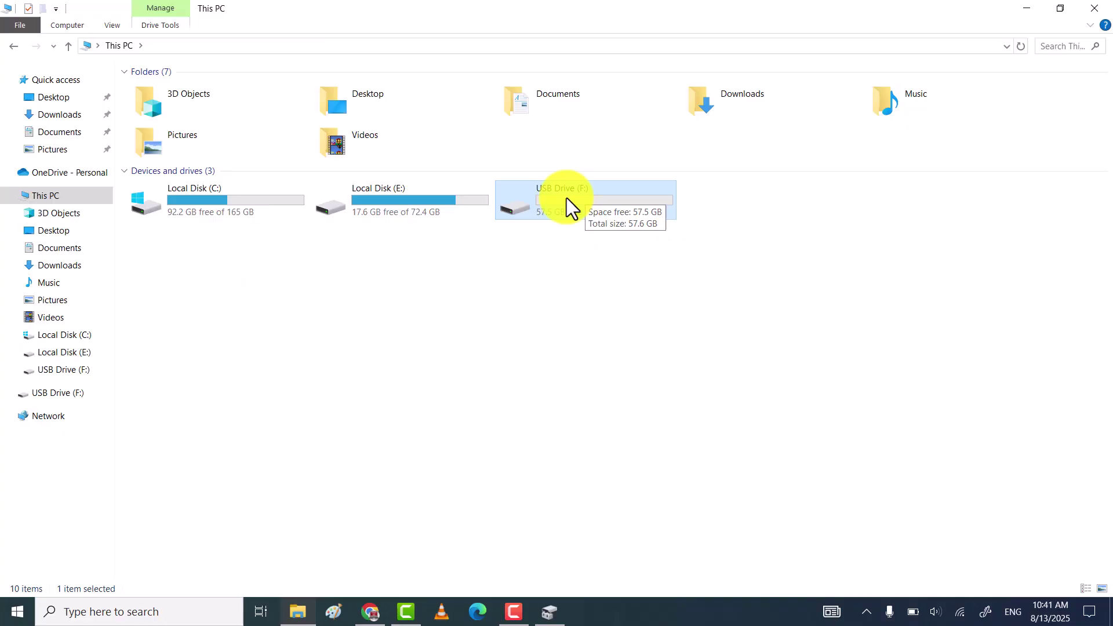
{"action": "left_click", "coordinate": [1028, 9]}
{"action": "right_click", "coordinate": [558, 322]}
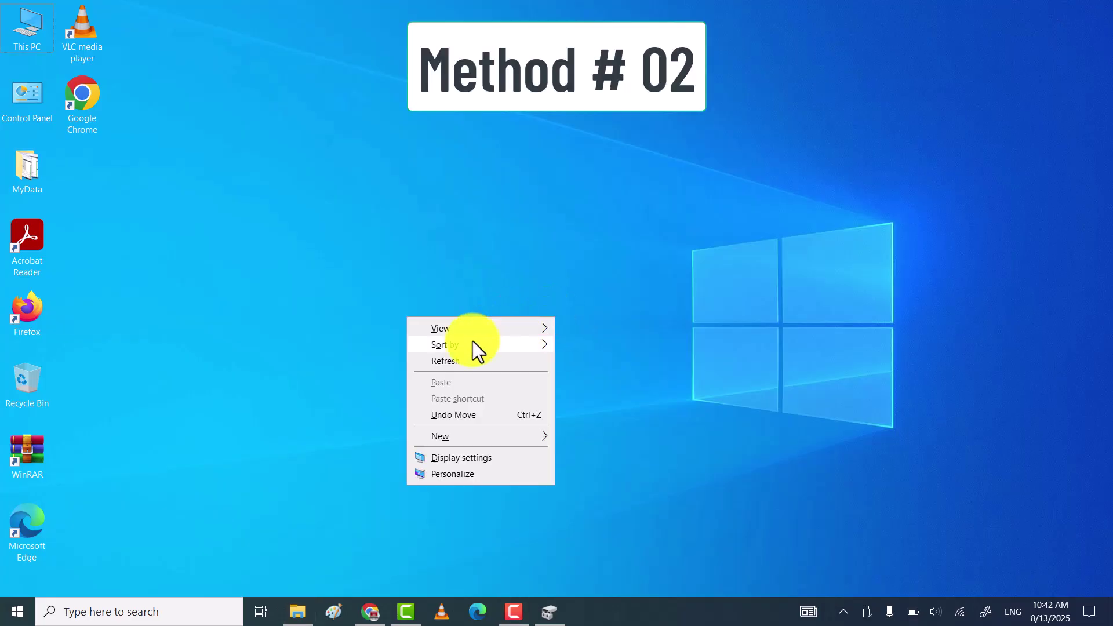
{"action": "left_click", "coordinate": [454, 359]}
Switch to File Explorer and try to open USB Drive (D:) from This PC.
{"action": "left_click", "coordinate": [299, 612]}
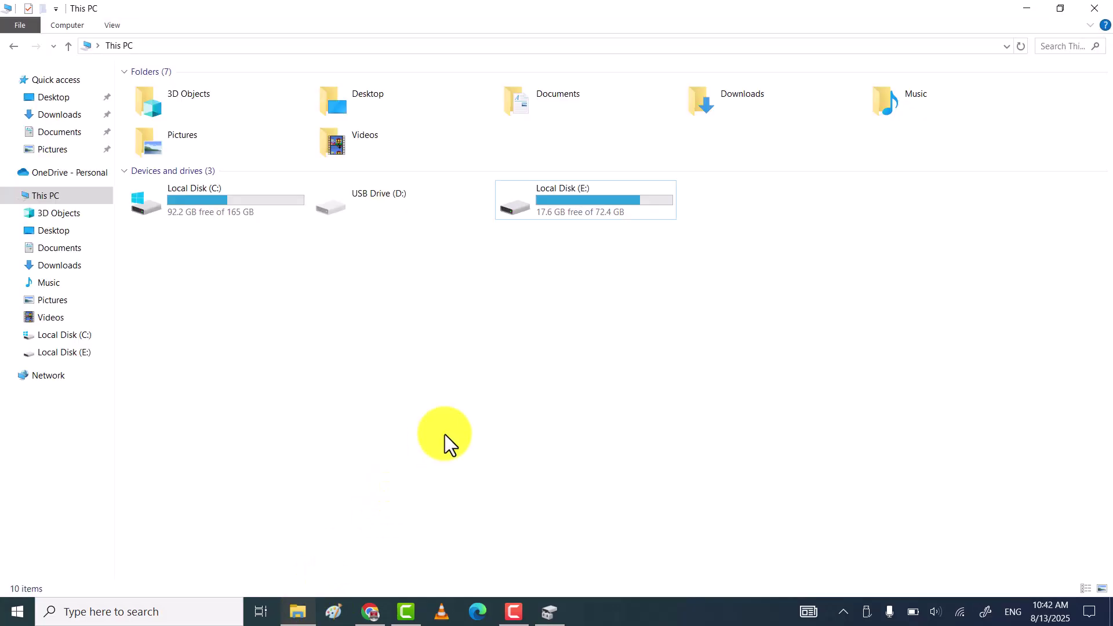
{"action": "double_click", "coordinate": [392, 203]}
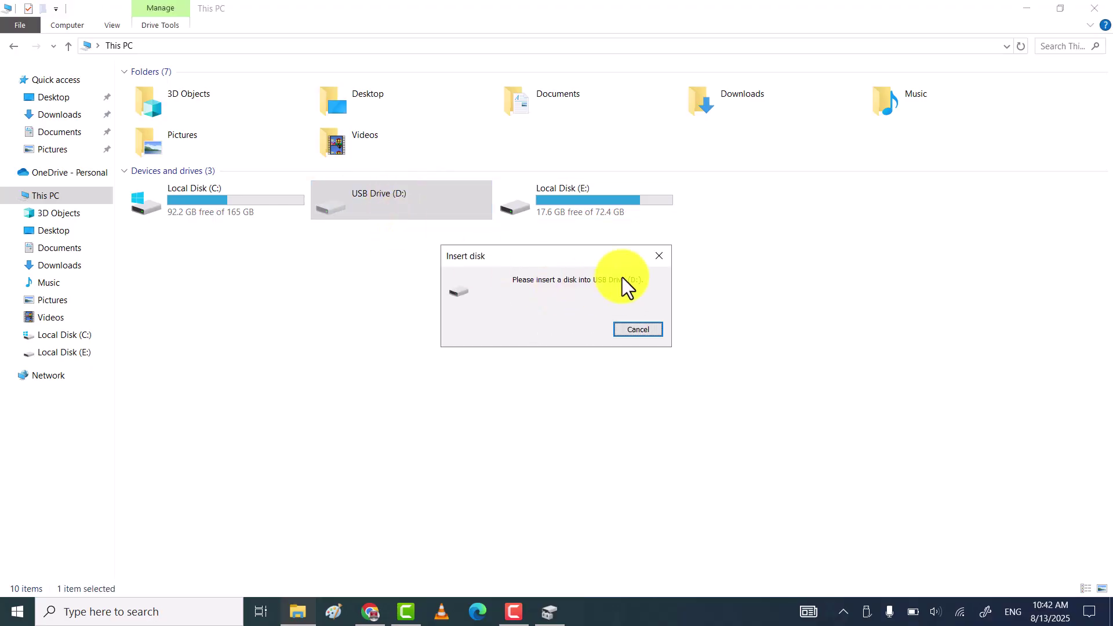
{"action": "left_click", "coordinate": [661, 259]}
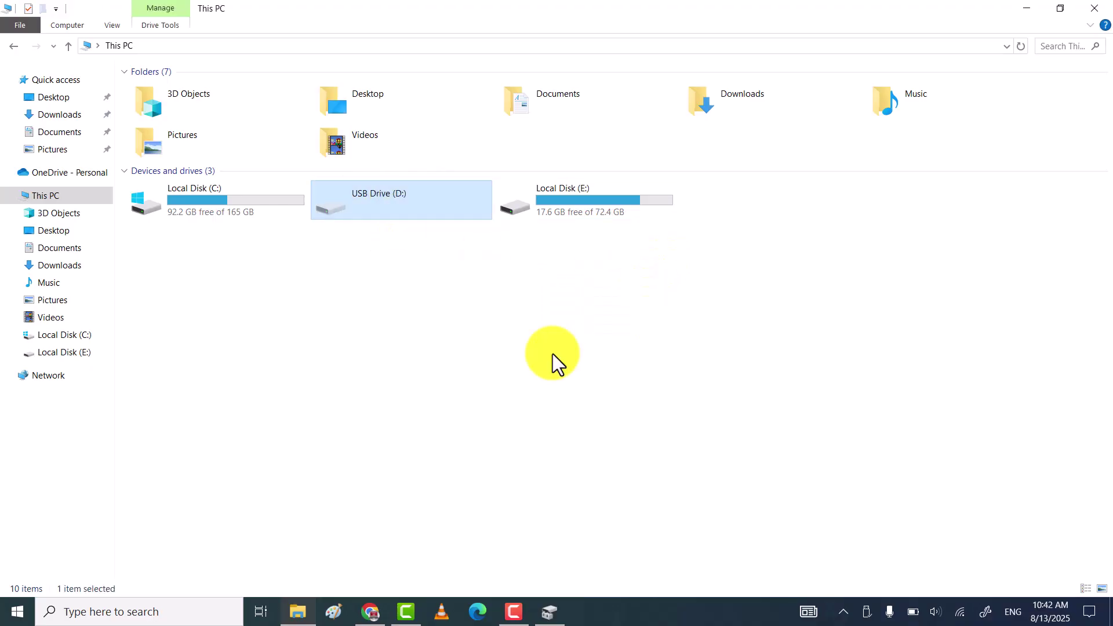
Search Windows for Disk Management and check the status of removable Disk 1 (D:), returning to a refreshed desktop.
{"action": "left_click", "coordinate": [191, 614]}
{"action": "type", "text": "disk man"}
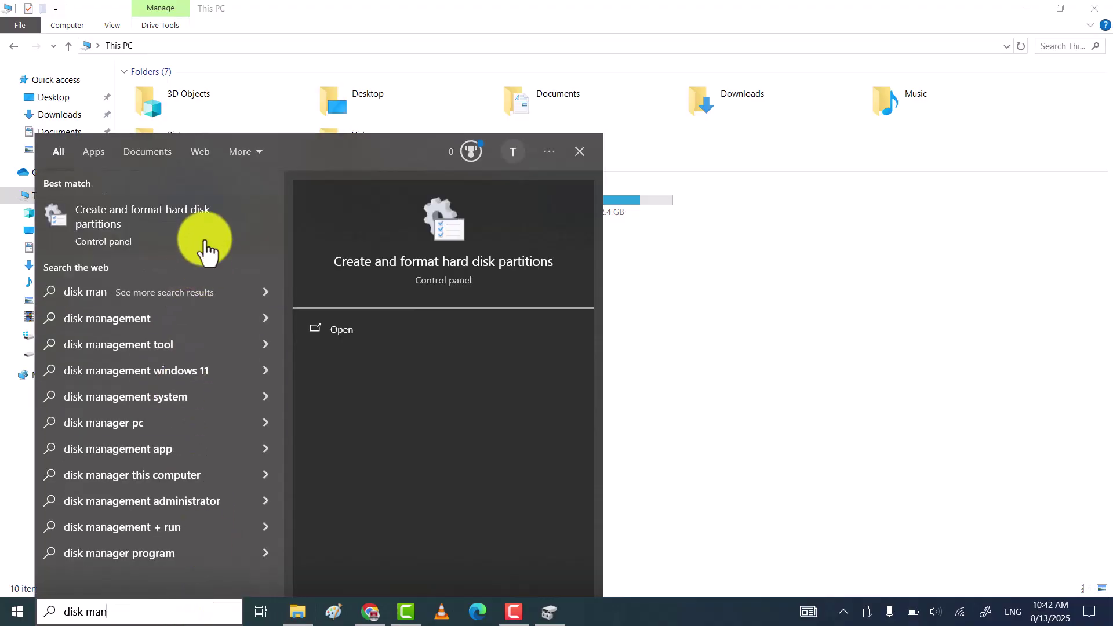
{"action": "left_click", "coordinate": [204, 222]}
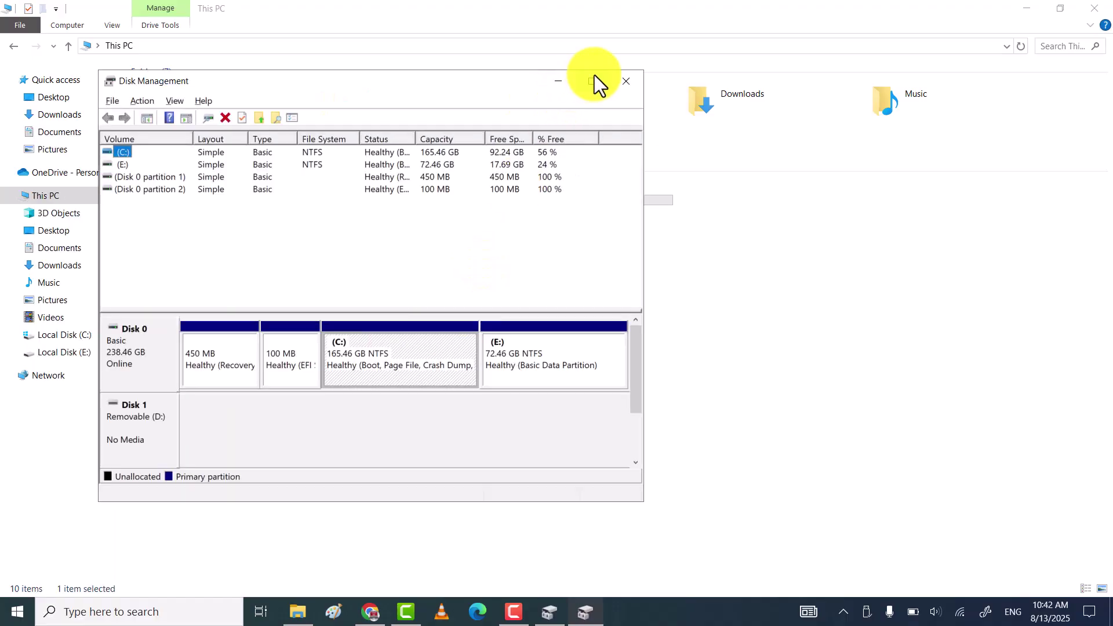
{"action": "left_click", "coordinate": [592, 81]}
{"action": "left_click", "coordinate": [32, 367]}
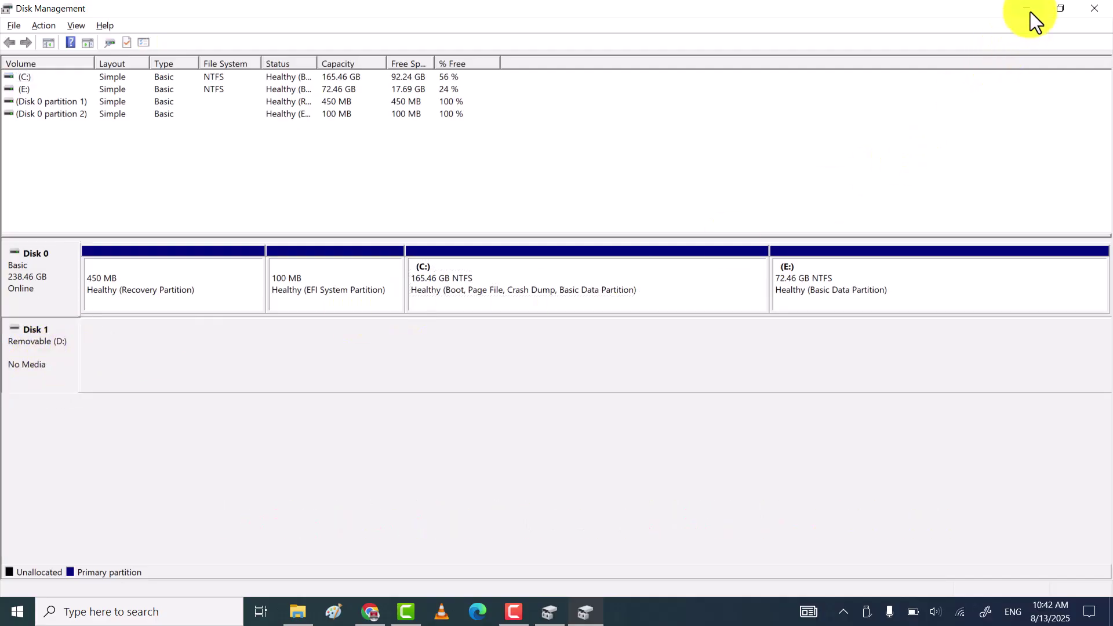
{"action": "left_click", "coordinate": [1095, 10]}
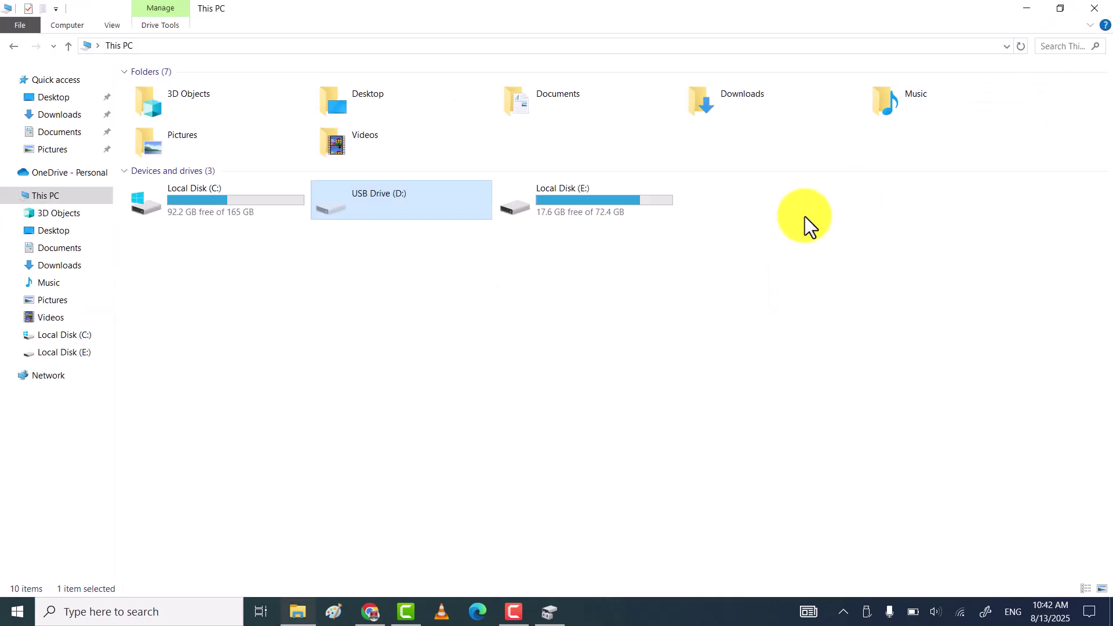
{"action": "left_click", "coordinate": [1025, 9]}
{"action": "right_click", "coordinate": [472, 217]}
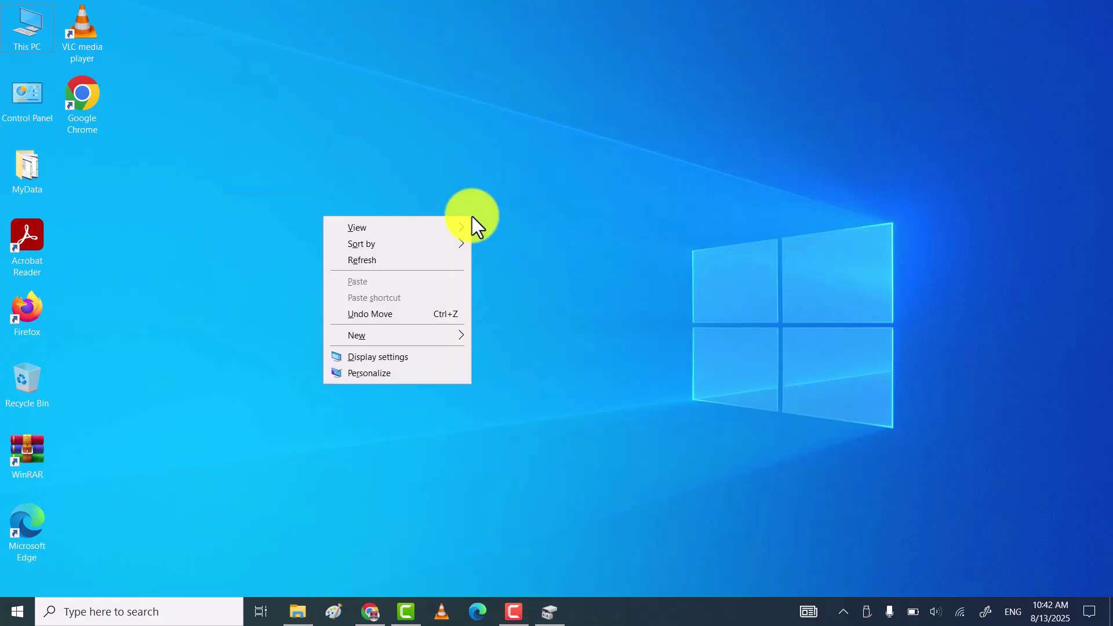
{"action": "left_click", "coordinate": [382, 260]}
Switch to Chrome, search Google for chipgenius, and open the ChipGenius download page on LO4D.com.
{"action": "left_click", "coordinate": [374, 612]}
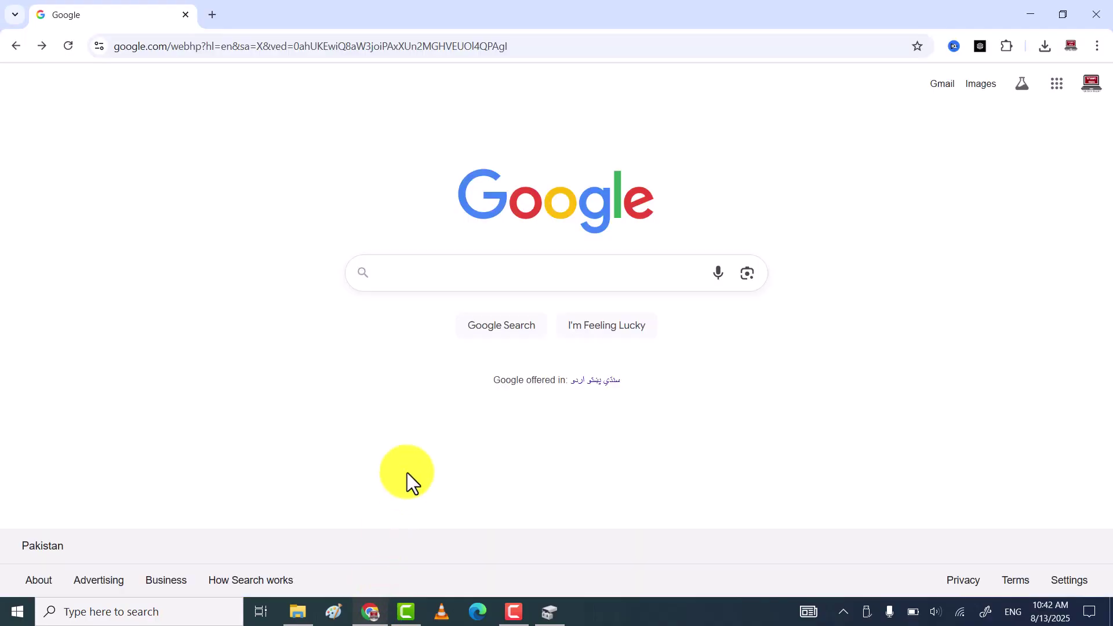
{"action": "left_click", "coordinate": [437, 277]}
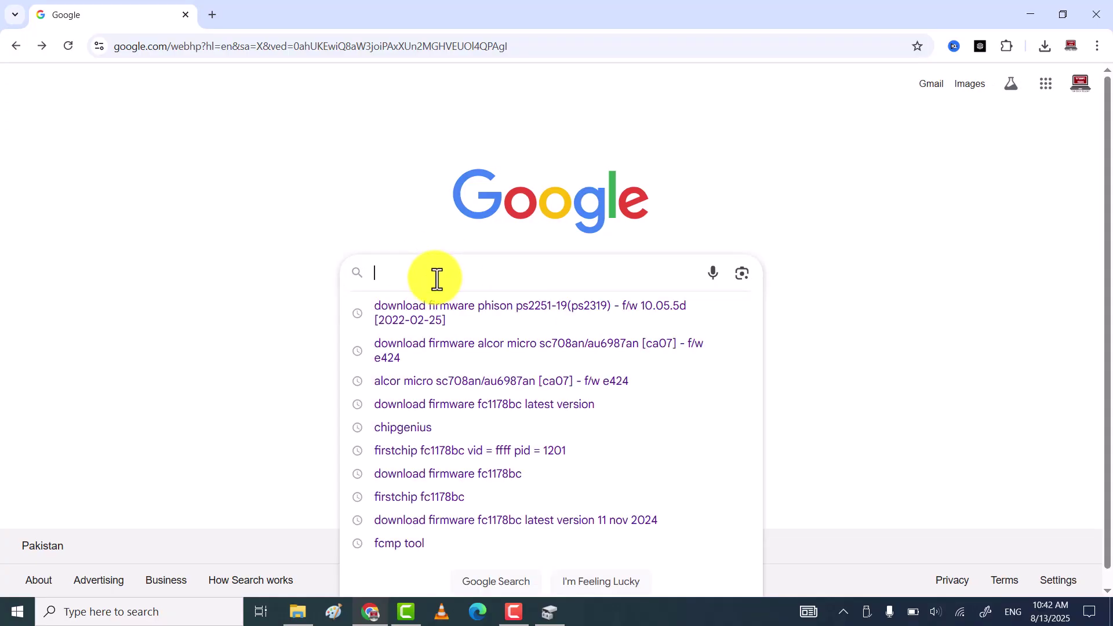
{"action": "type", "text": "chip"}
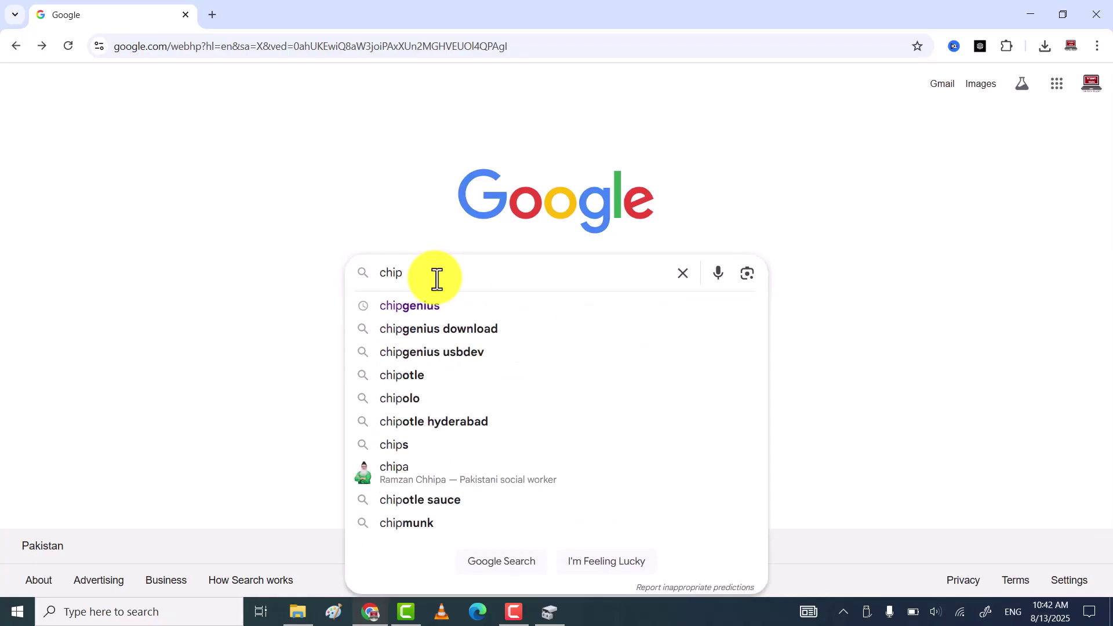
{"action": "left_click", "coordinate": [447, 308]}
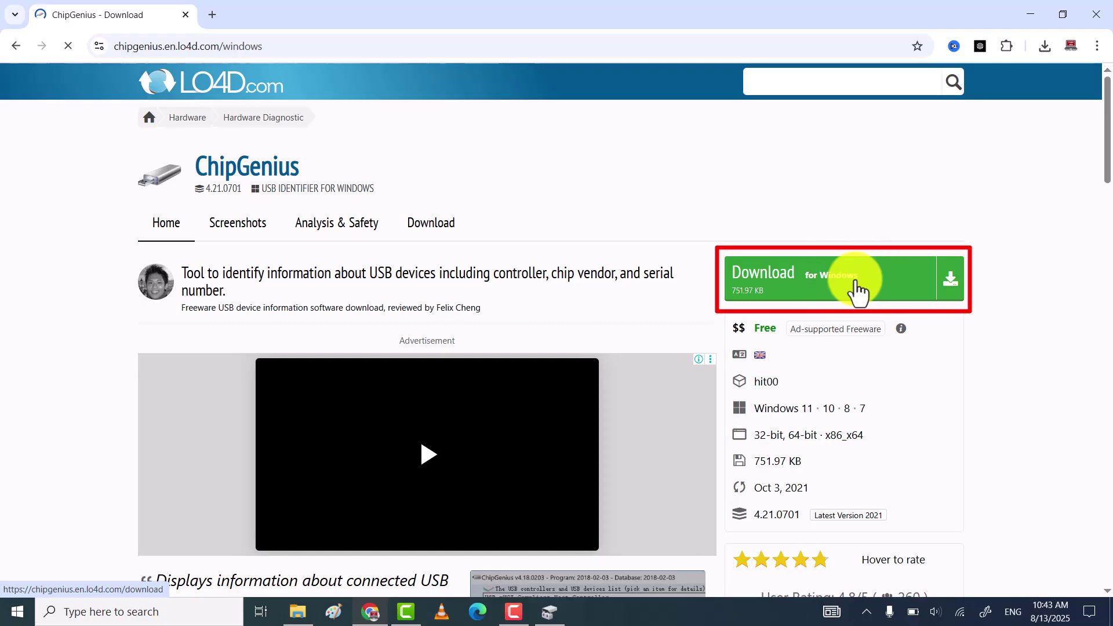
Open the ChipGenius_v4_19_0319 archive from the Downloads folder and run ChipGenius_v4_19_0319.exe from its nested folder.
{"action": "left_click", "coordinate": [299, 611]}
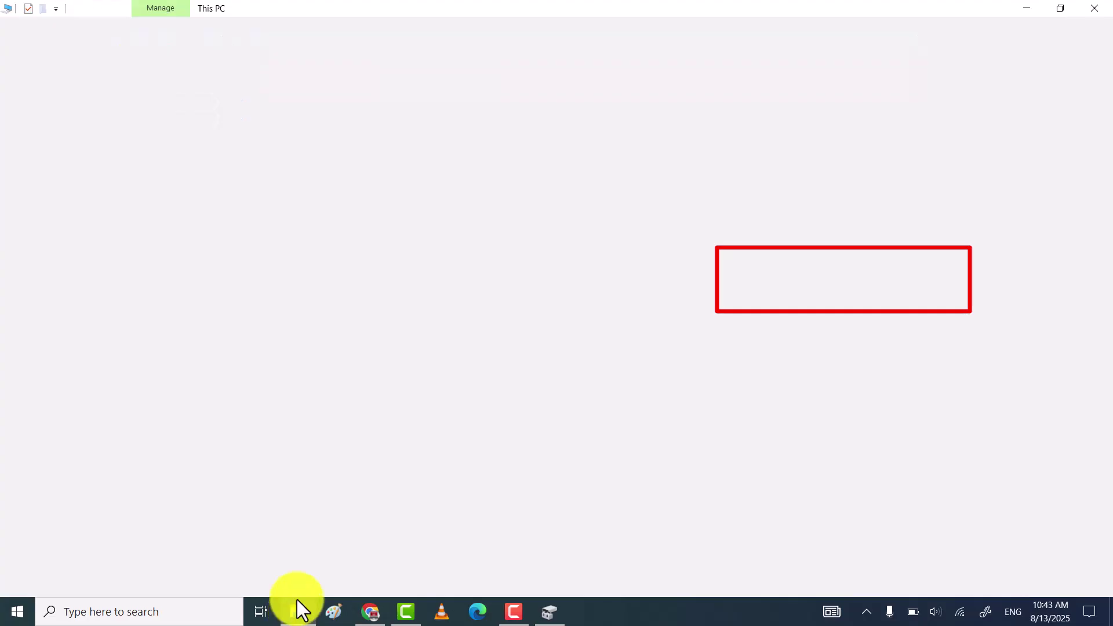
{"action": "left_click", "coordinate": [64, 116]}
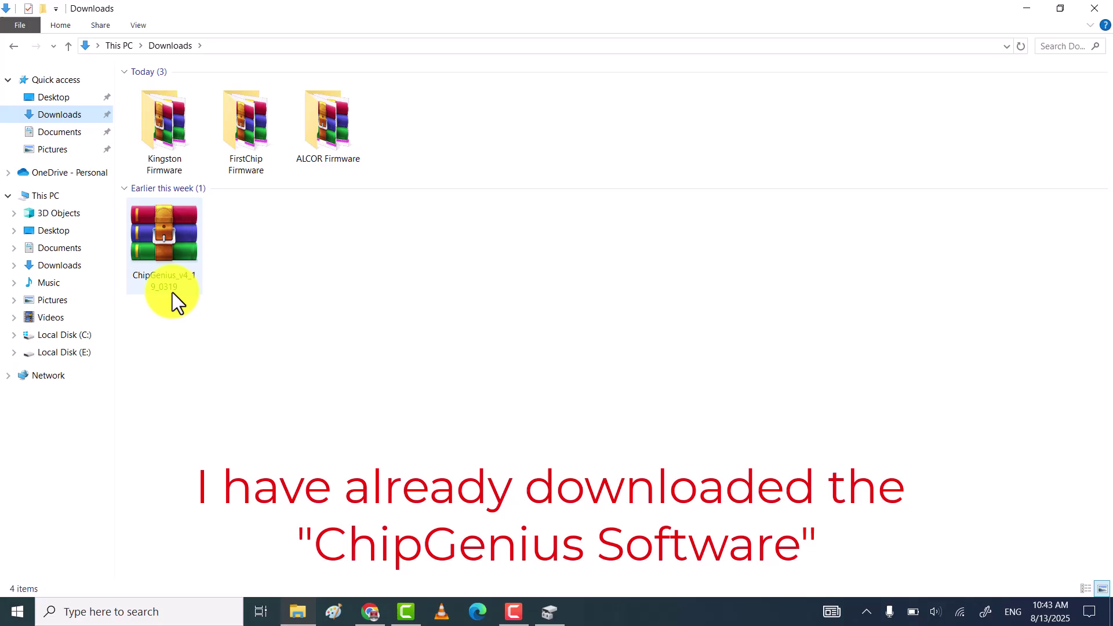
{"action": "left_click", "coordinate": [176, 249]}
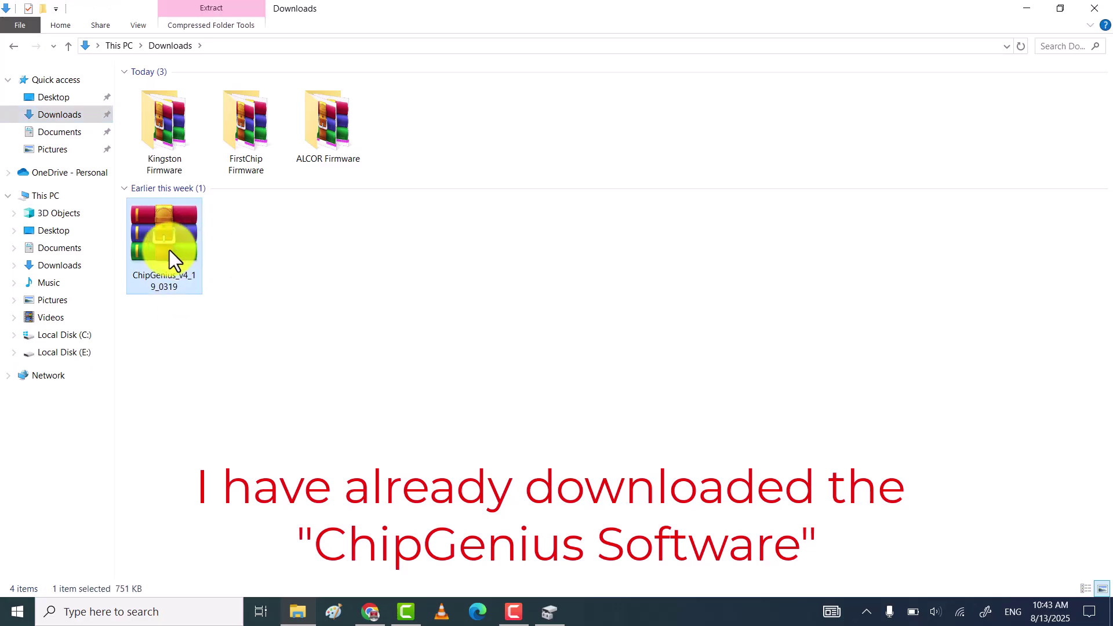
{"action": "double_click", "coordinate": [172, 249]}
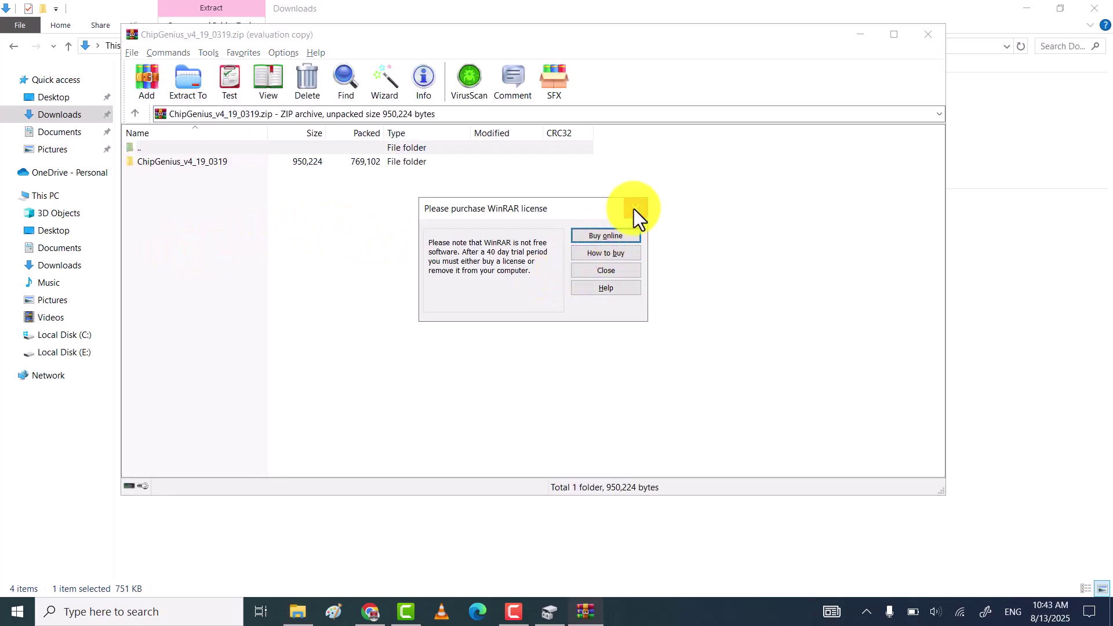
{"action": "left_click", "coordinate": [634, 208]}
{"action": "double_click", "coordinate": [205, 164]}
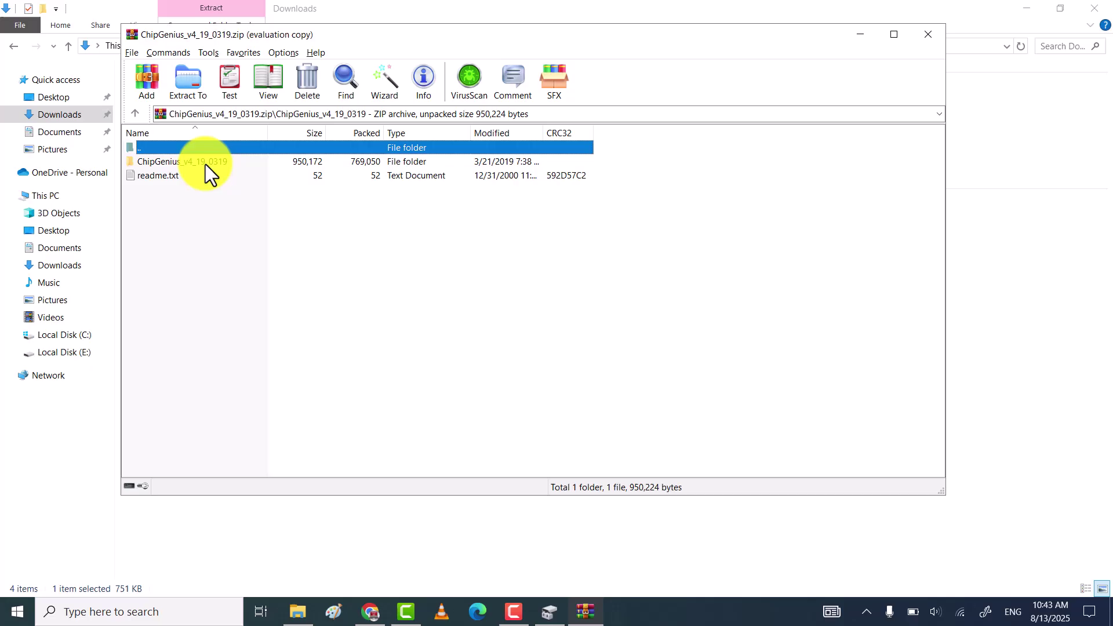
{"action": "double_click", "coordinate": [182, 161]}
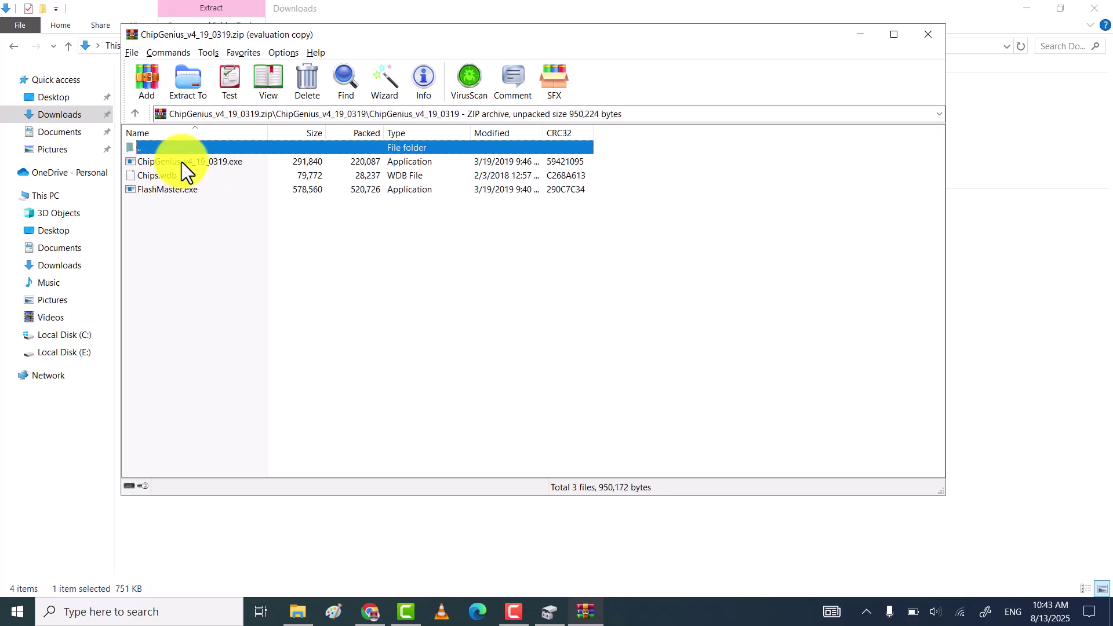
{"action": "double_click", "coordinate": [180, 162]}
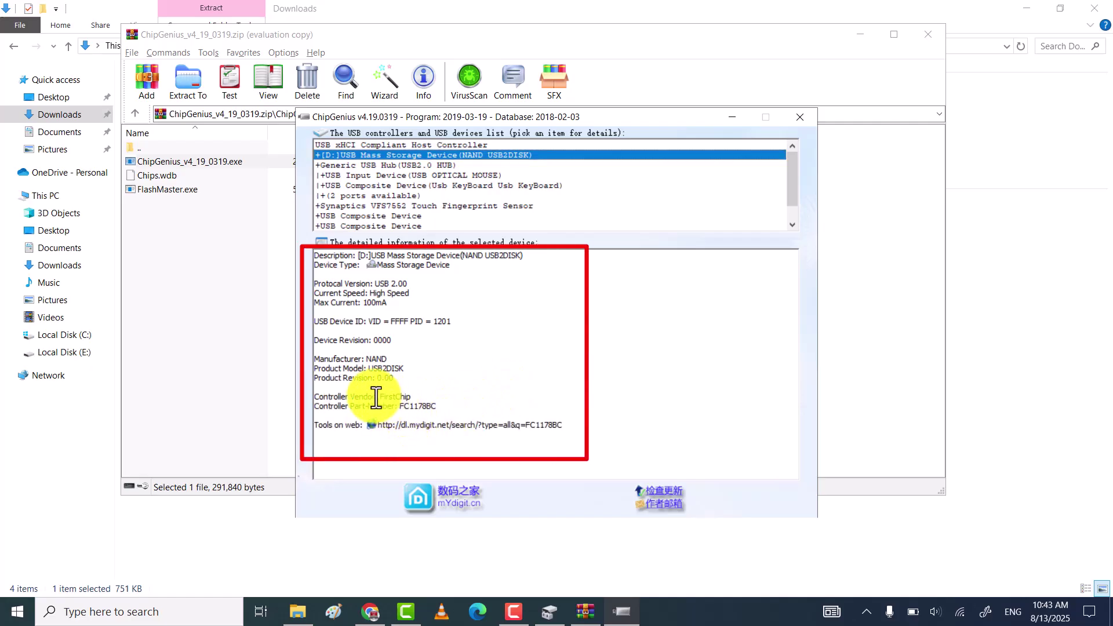
Copy the D: USB Mass Storage Device details from ChipGenius to the clipboard and minimise the open windows.
{"action": "mouse_move", "coordinate": [312, 283]}
{"action": "left_mouse_down"}
{"action": "mouse_move", "coordinate": [373, 310]}
{"action": "mouse_move", "coordinate": [440, 376]}
{"action": "mouse_move", "coordinate": [444, 403]}
{"action": "mouse_move", "coordinate": [415, 410]}
{"action": "mouse_move", "coordinate": [407, 399]}
{"action": "left_mouse_up"}
{"action": "key", "text": "ctrl+c"}
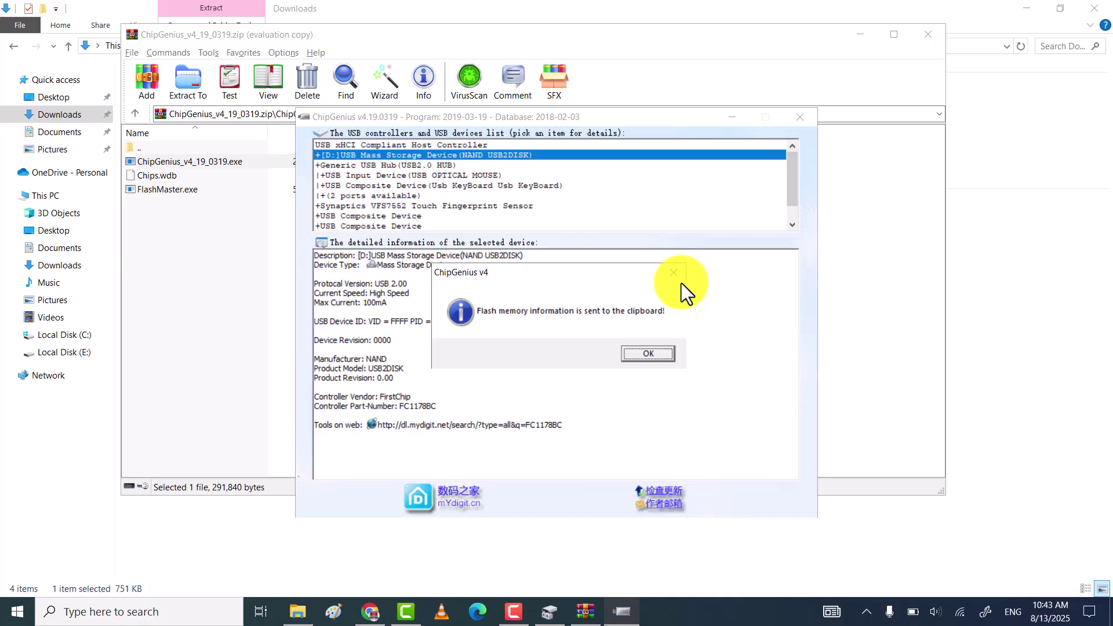
{"action": "left_click", "coordinate": [673, 274]}
{"action": "left_click", "coordinate": [734, 117]}
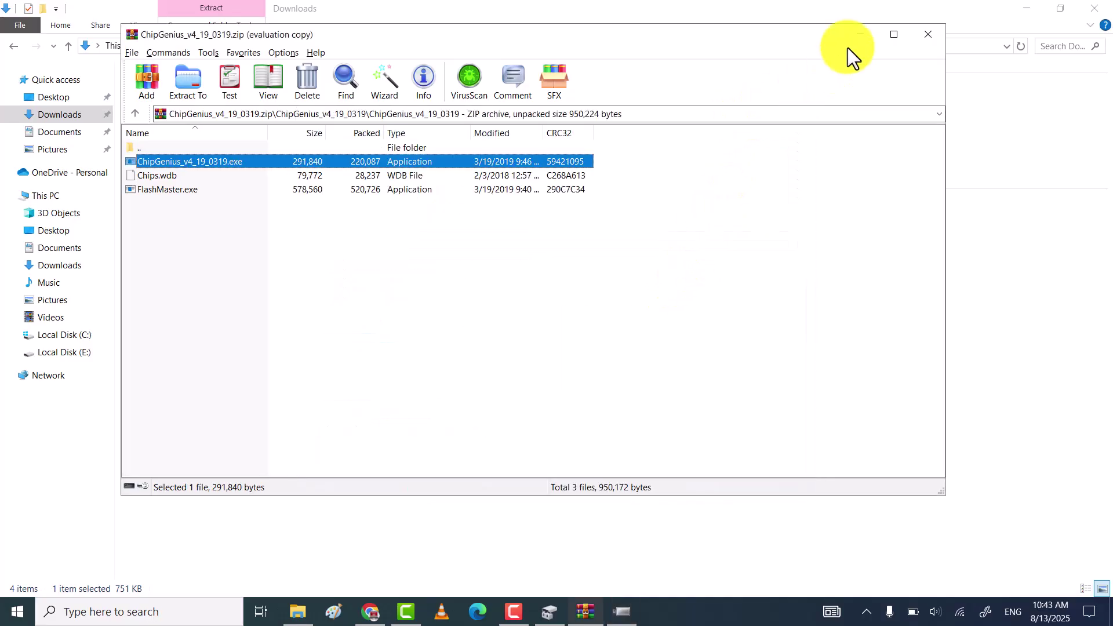
{"action": "left_click", "coordinate": [859, 35]}
{"action": "left_click", "coordinate": [1026, 8]}
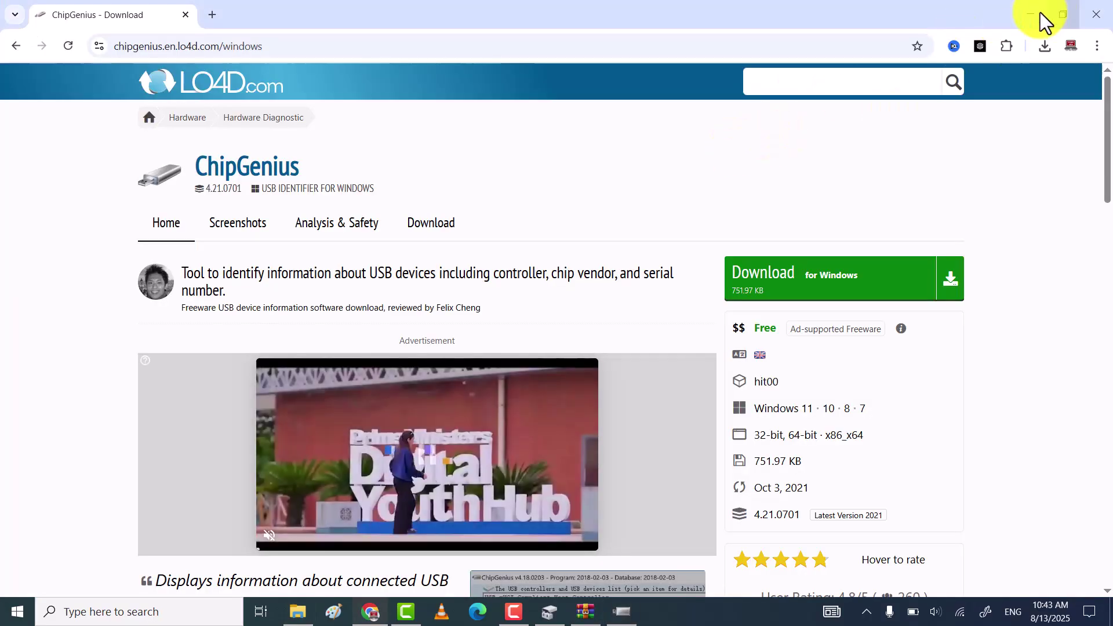
{"action": "left_click", "coordinate": [1038, 12]}
Create a new text document on the desktop, open it in Notepad, and paste in the copied USB device details.
{"action": "right_click", "coordinate": [556, 196]}
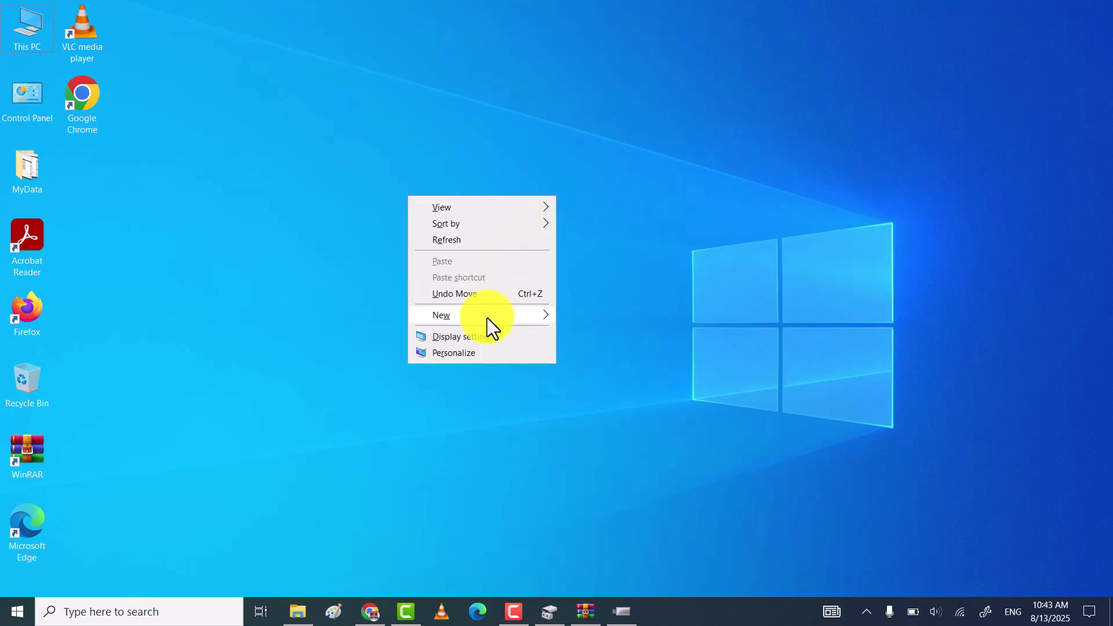
{"action": "mouse_move", "coordinate": [553, 314]}
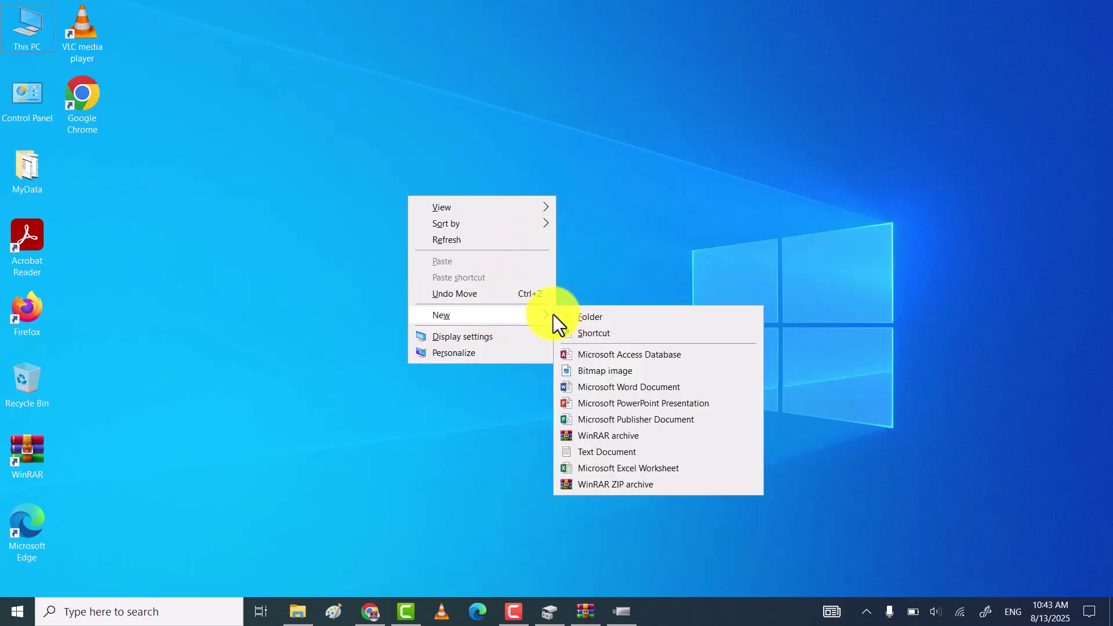
{"action": "left_click", "coordinate": [599, 452]}
{"action": "key", "text": "Return"}
{"action": "key", "text": "Return"}
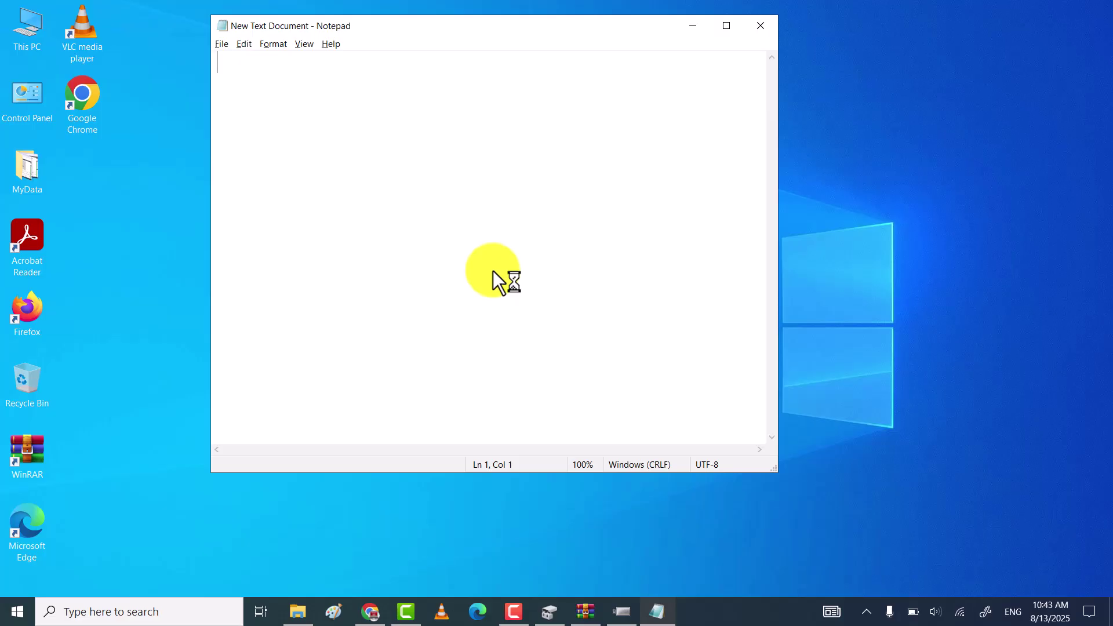
{"action": "key", "text": "ctrl+v"}
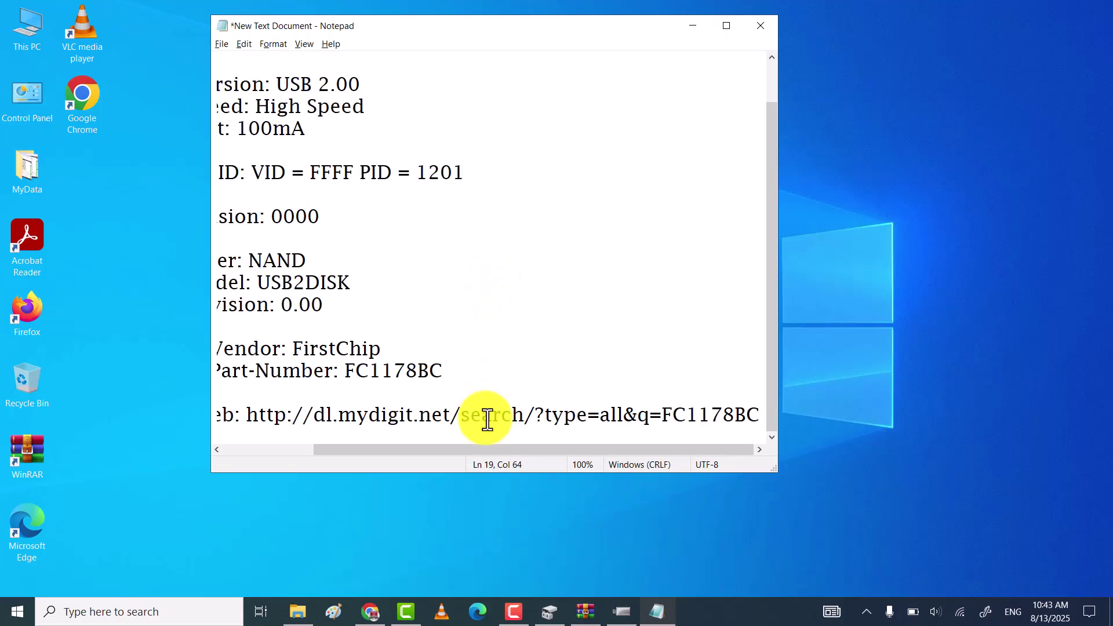
Widen and reposition the Notepad window, and highlight the controller vendor FirstChip and part number FC1178BC in turn.
{"action": "left_click_drag", "start_coordinate": [211, 125], "coordinate": [87, 129]}
{"action": "left_click_drag", "start_coordinate": [249, 25], "coordinate": [391, 41]}
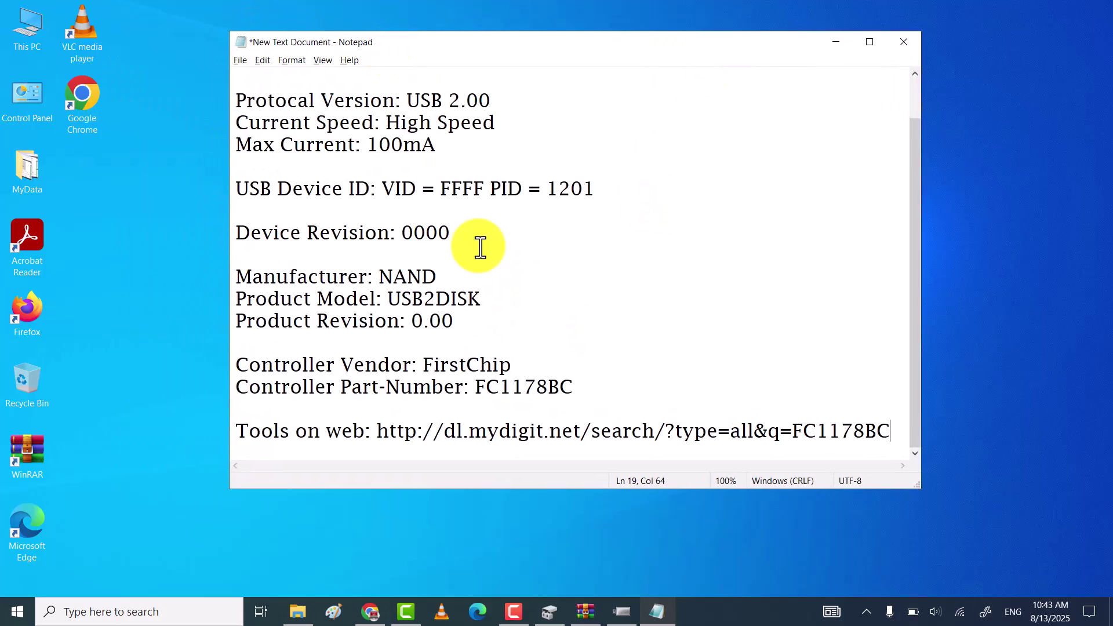
{"action": "double_click", "coordinate": [499, 359]}
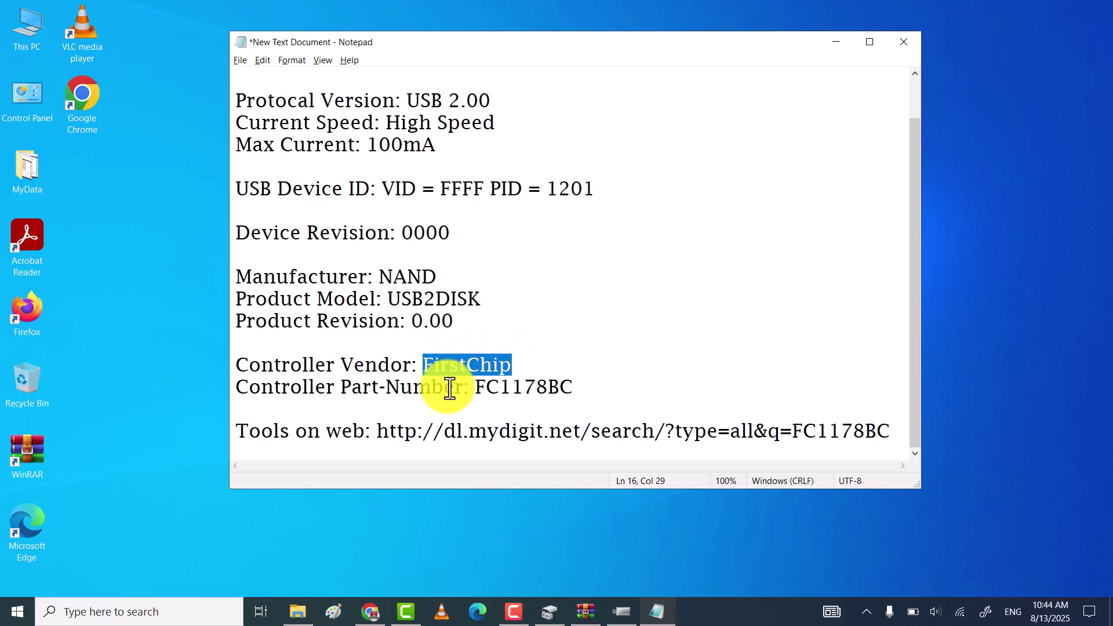
{"action": "left_click_drag", "start_coordinate": [475, 387], "coordinate": [577, 383]}
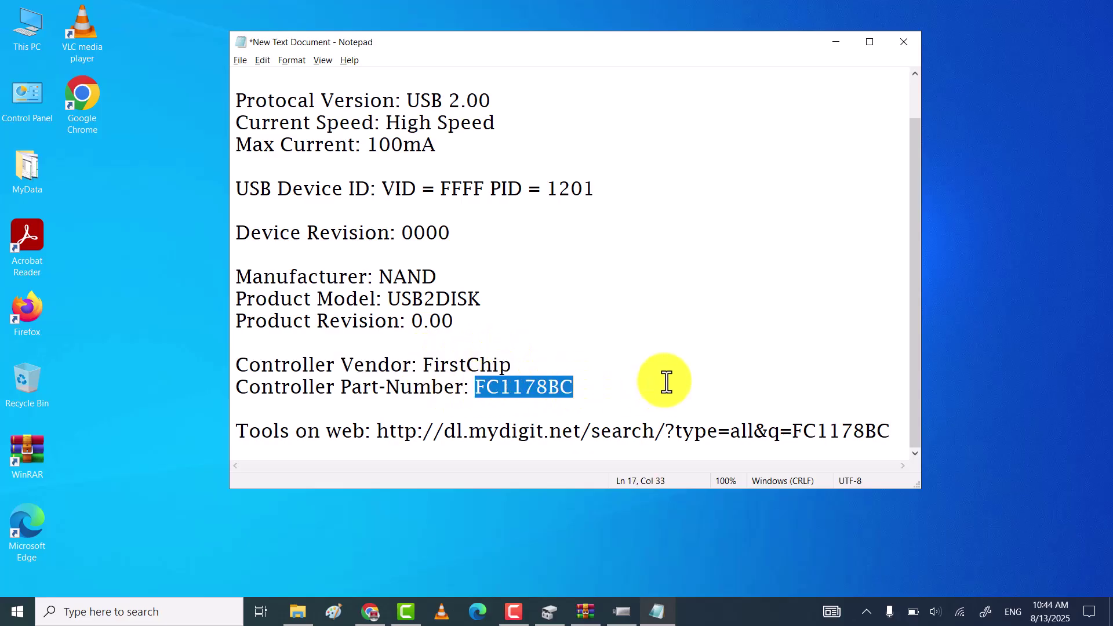
Switch to Chrome, open a blank new tab, and close the ChipGenius download tab.
{"action": "left_click", "coordinate": [371, 611]}
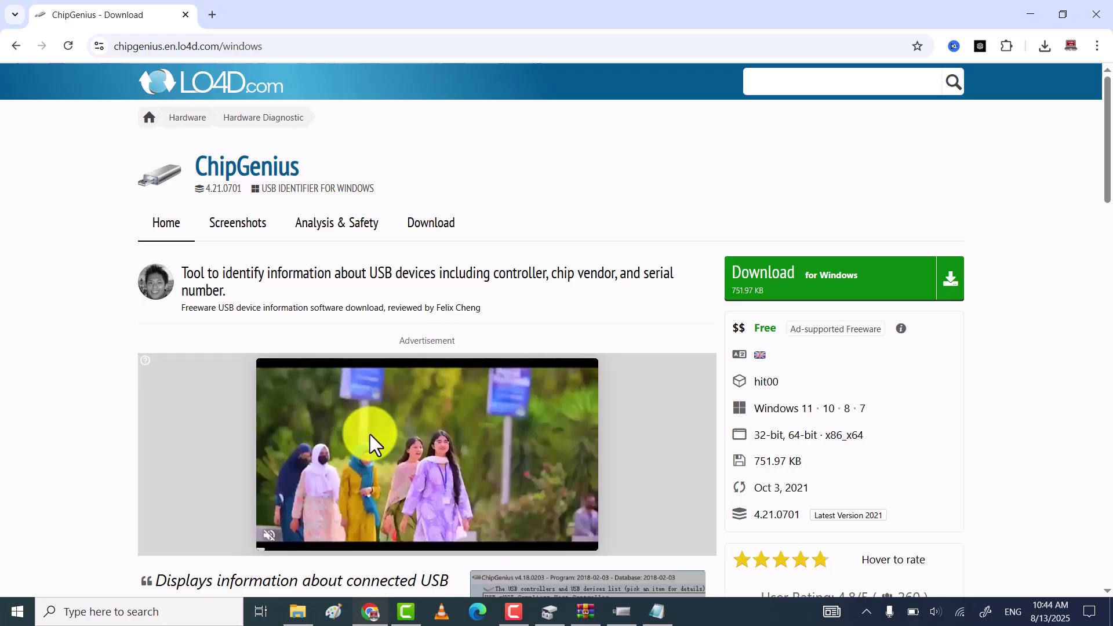
{"action": "left_click", "coordinate": [219, 13]}
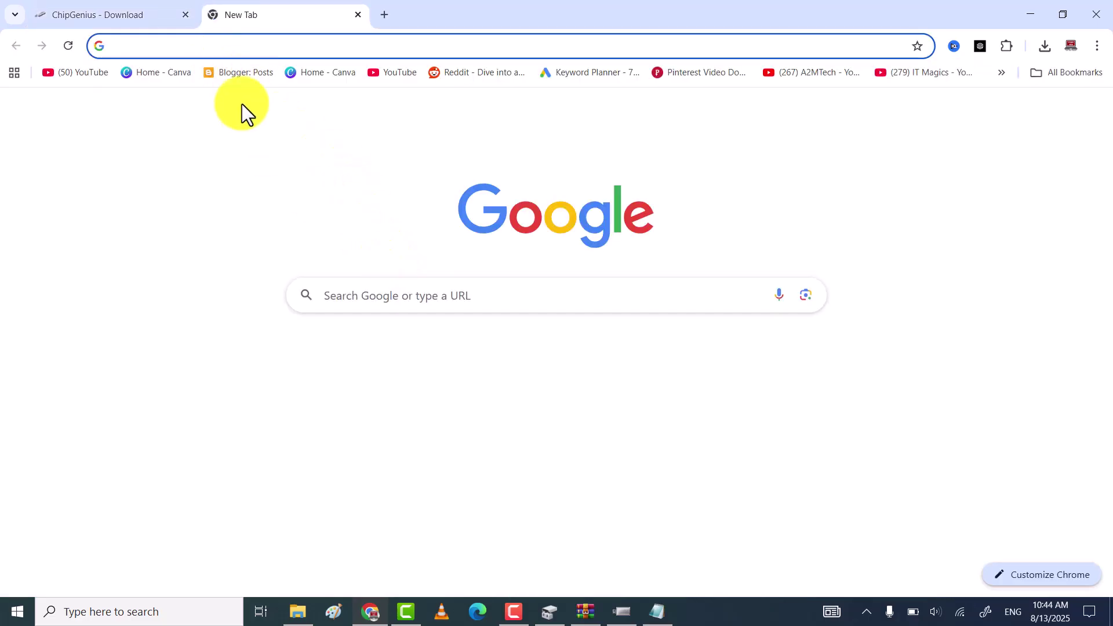
{"action": "left_click", "coordinate": [187, 20]}
{"action": "left_click", "coordinate": [185, 14]}
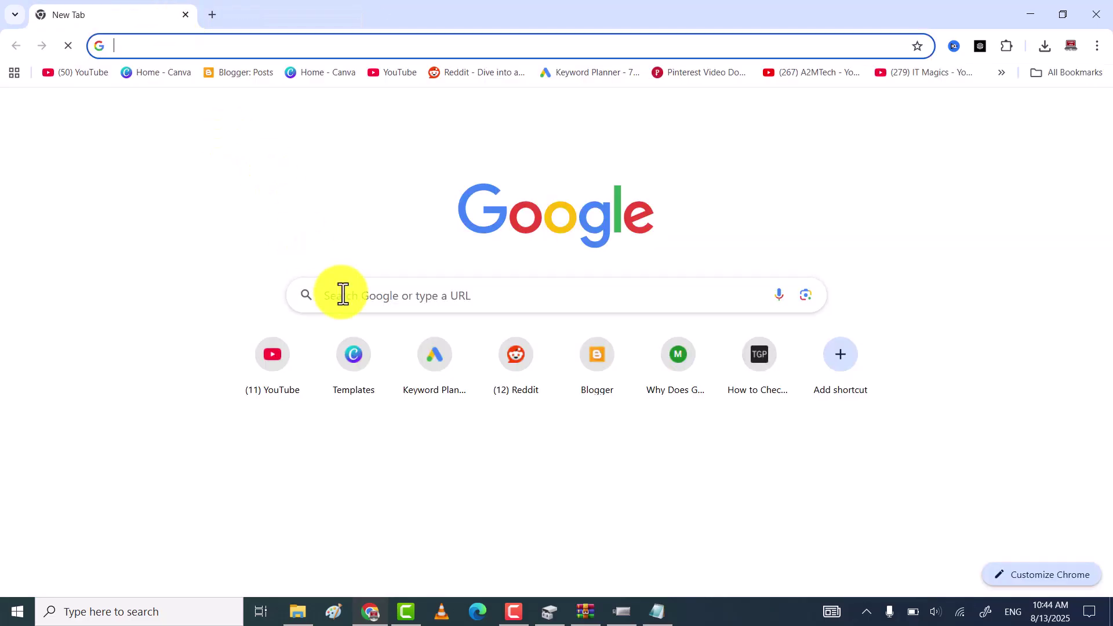
Enter "download firmware" as the start of a query in the Google search box, without submitting it.
{"action": "left_click", "coordinate": [354, 297]}
{"action": "type", "text": "d"}
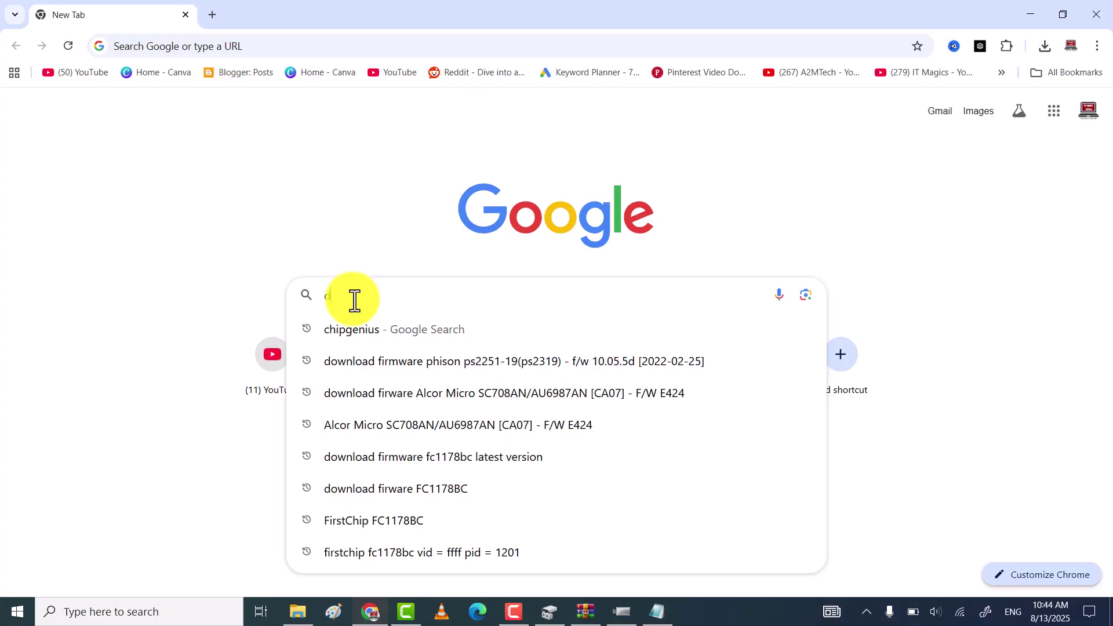
{"action": "type", "text": "ow"}
{"action": "key", "text": "BackSpace"}
{"action": "type", "text": "own"}
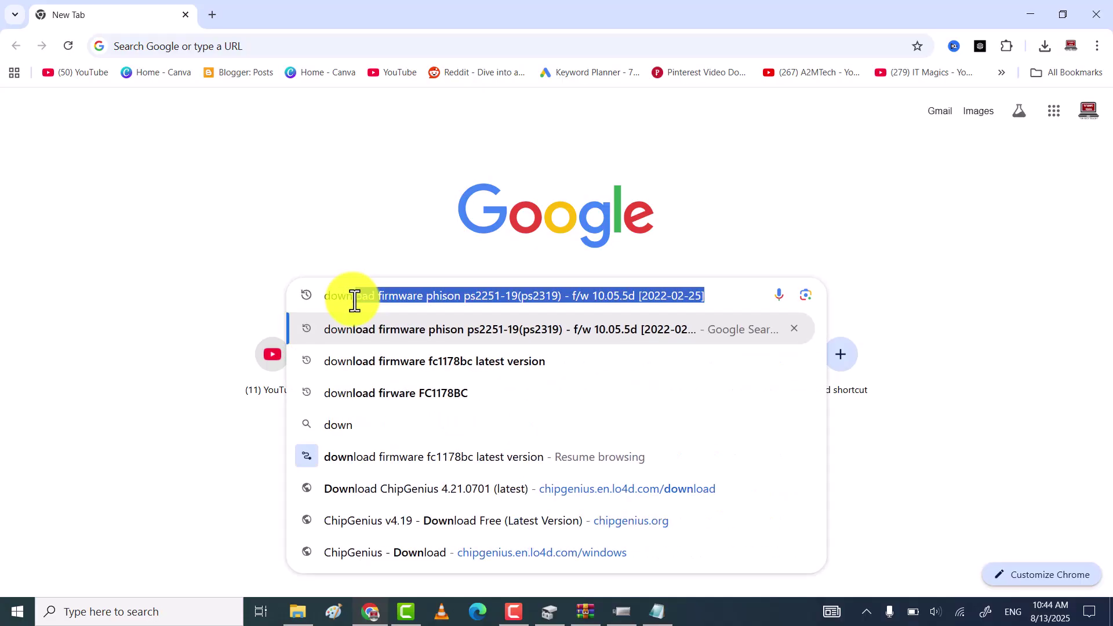
{"action": "type", "text": "load"}
{"action": "type", "text": "firmwart"}
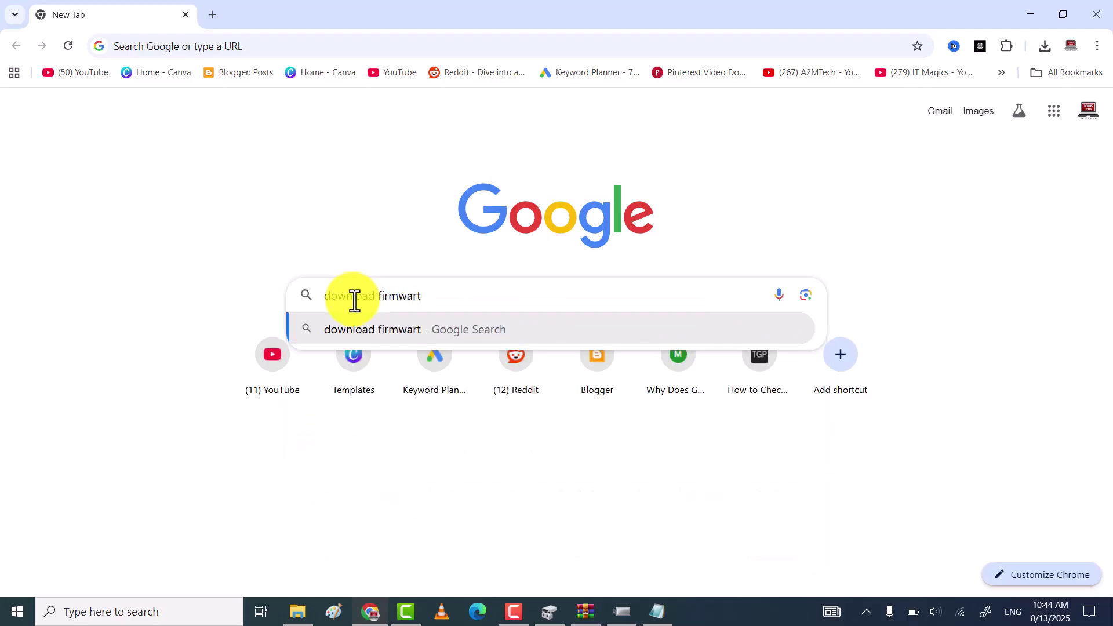
{"action": "key", "text": "BackSpace"}
{"action": "type", "text": "e"}
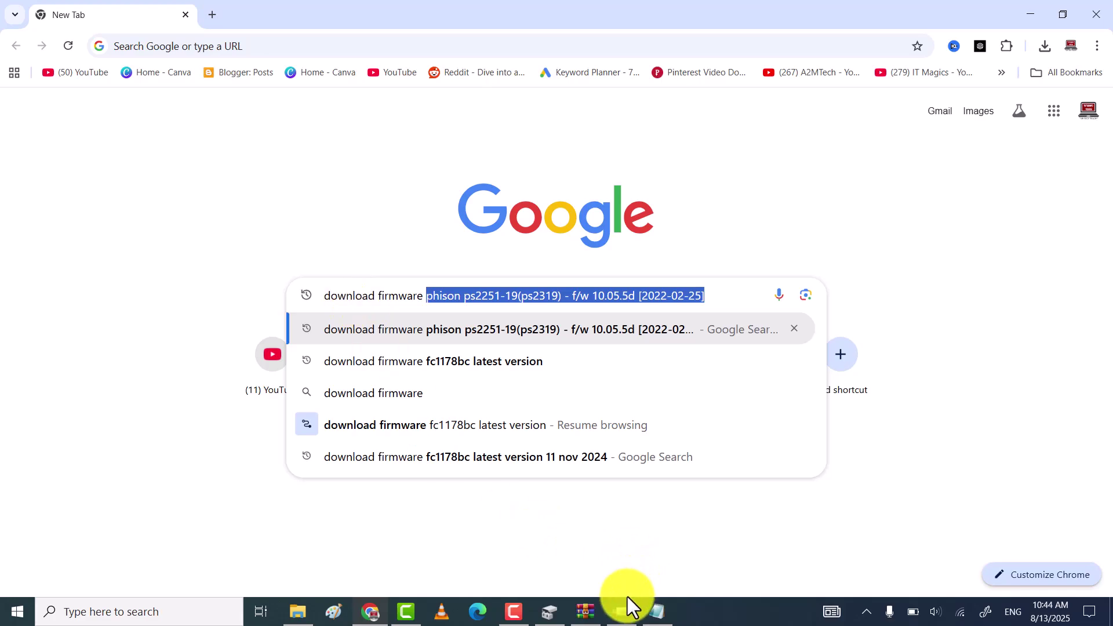
Close ChipGenius, copy the controller vendor FirstChip from the Notepad device details, and append it to the Google query in Chrome.
{"action": "left_click", "coordinate": [622, 613]}
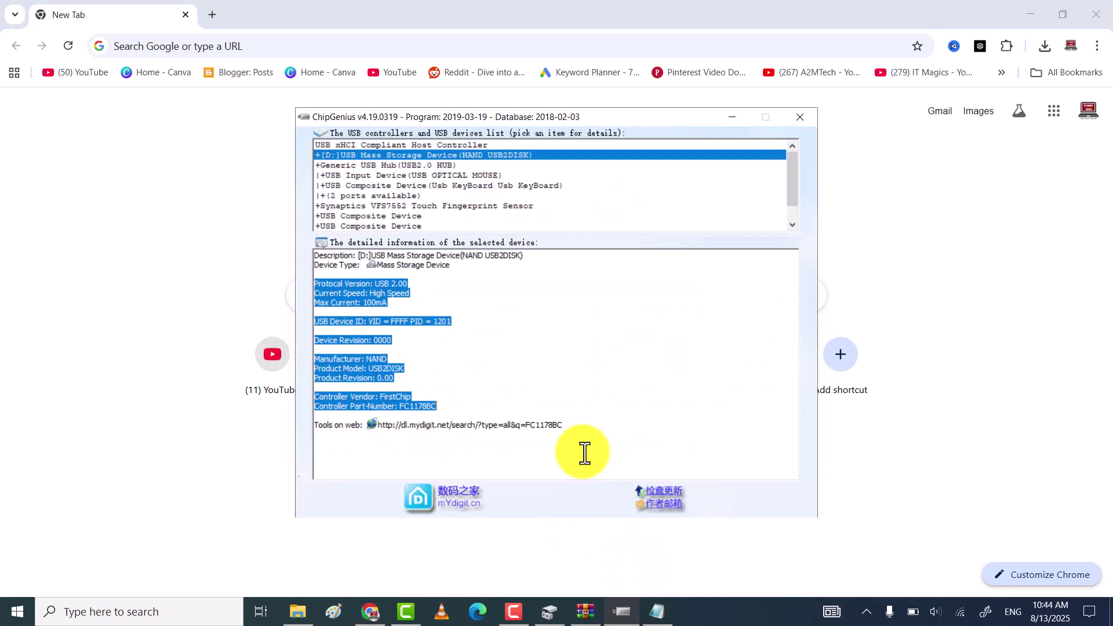
{"action": "left_click", "coordinate": [807, 123]}
{"action": "left_click", "coordinate": [622, 612]}
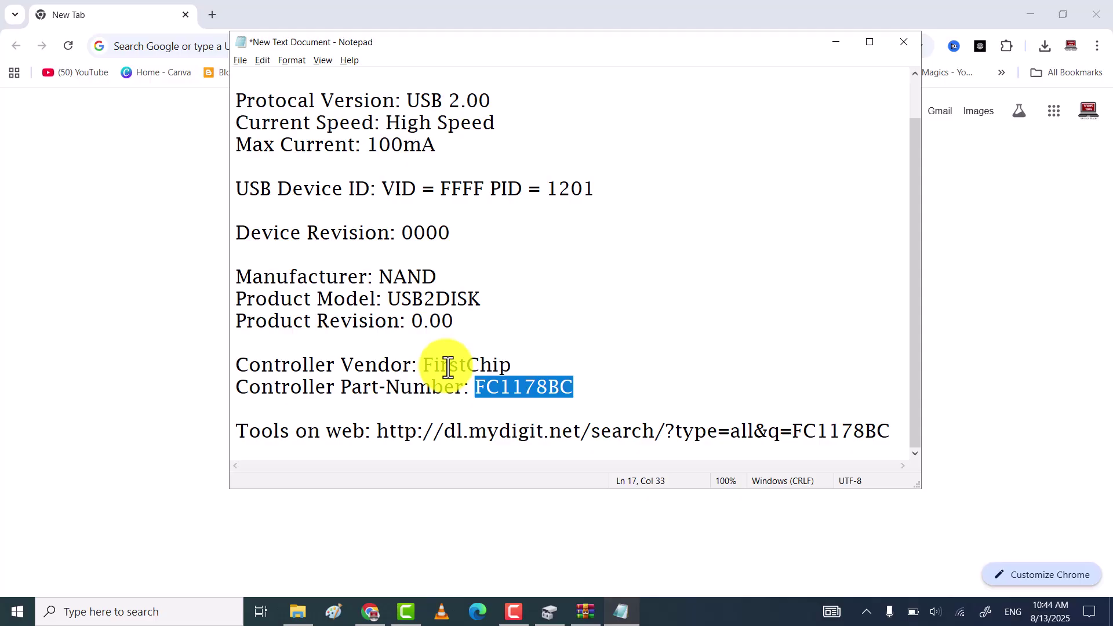
{"action": "left_click_drag", "start_coordinate": [423, 367], "coordinate": [511, 360]}
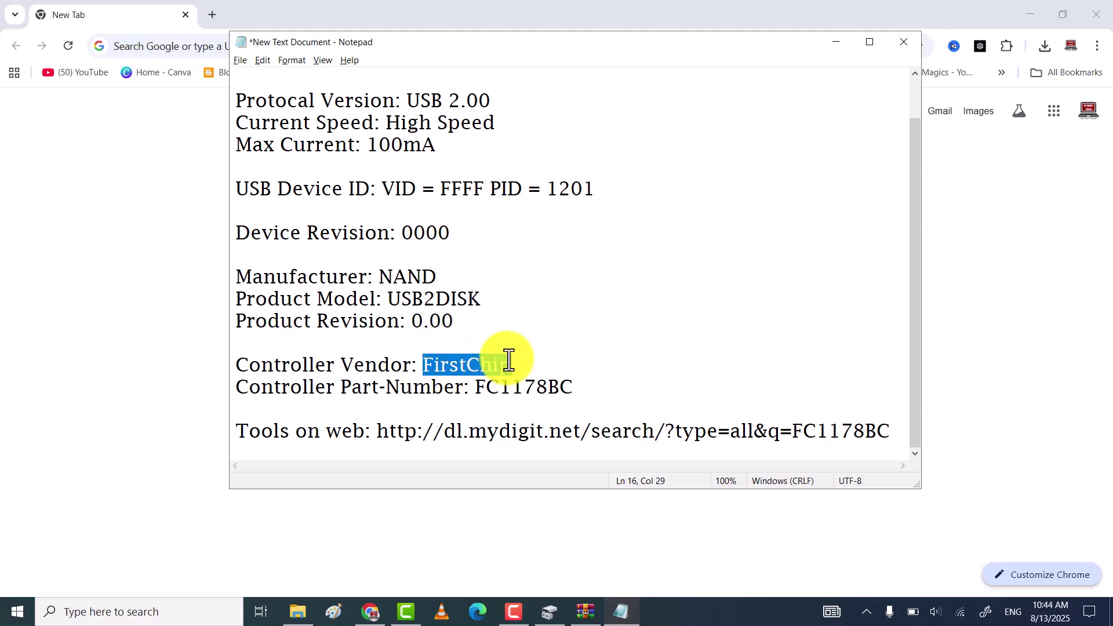
{"action": "right_click", "coordinate": [509, 360]}
{"action": "left_click", "coordinate": [458, 400]}
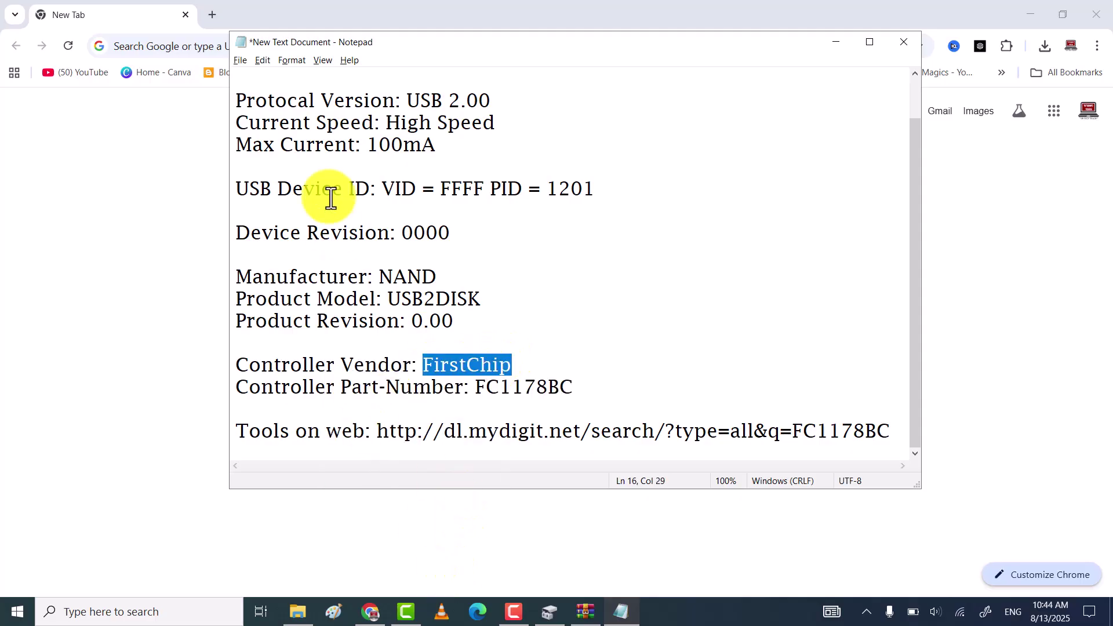
{"action": "left_click", "coordinate": [90, 10]}
{"action": "key", "text": "ctrl+v"}
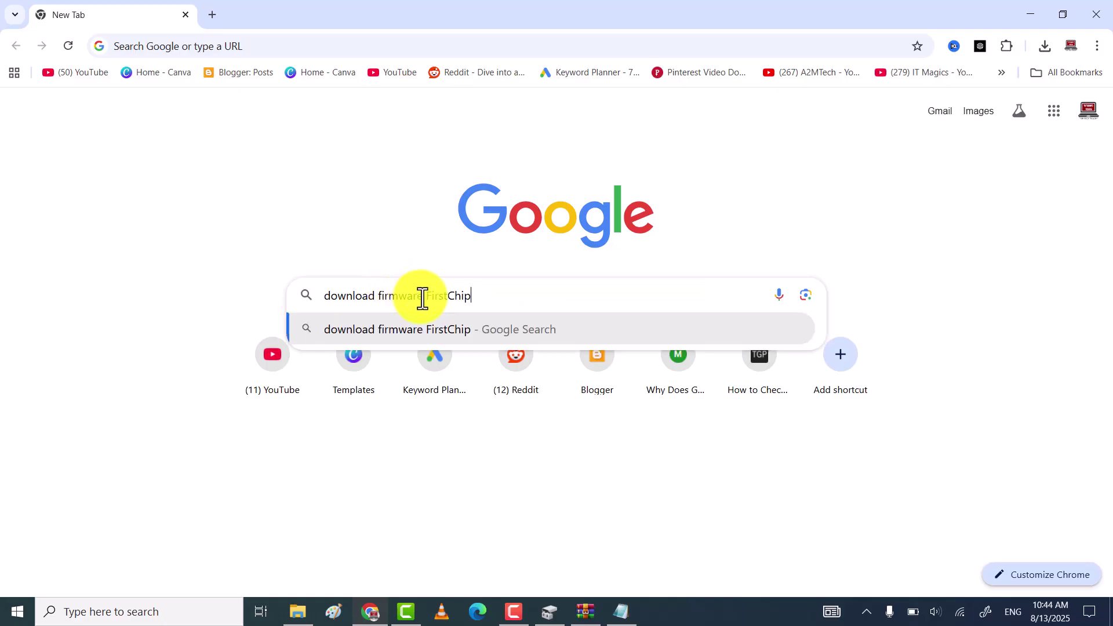
Add the controller part number FC1178BC from Notepad and "latest version" to the Chrome query, and run the search.
{"action": "left_click", "coordinate": [619, 613]}
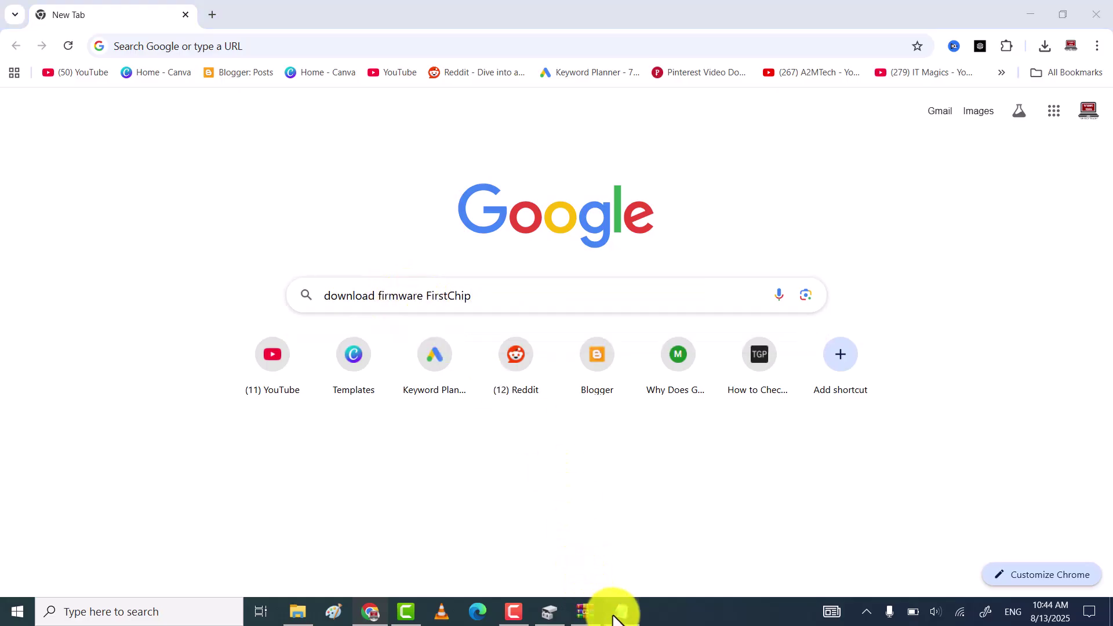
{"action": "left_click_drag", "start_coordinate": [476, 389], "coordinate": [576, 390]}
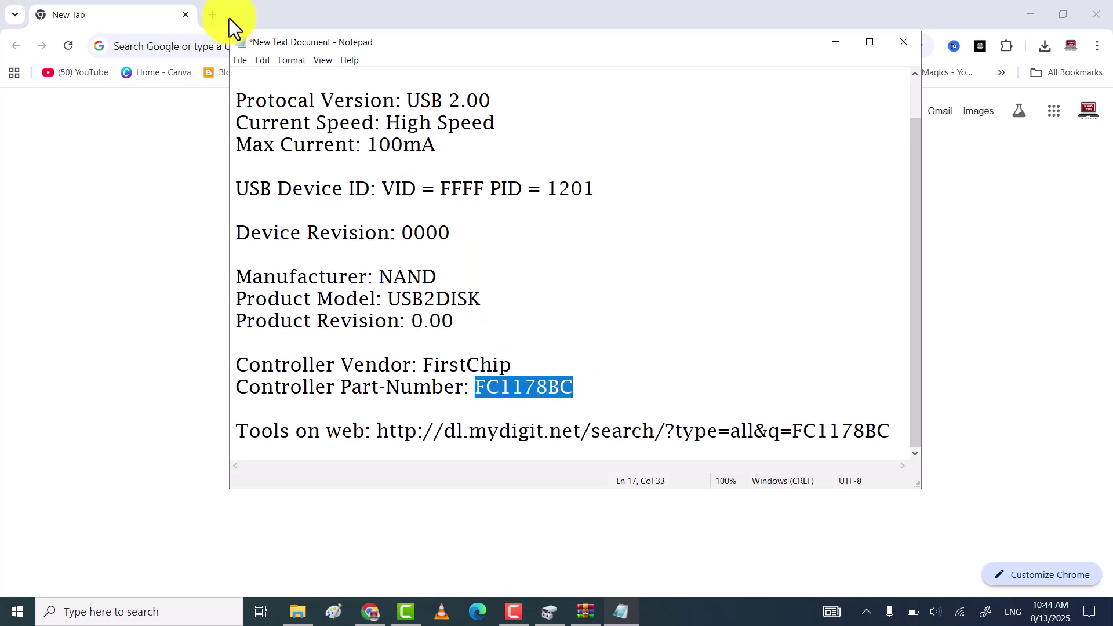
{"action": "left_click", "coordinate": [102, 3]}
{"action": "key", "text": "ctrl+v"}
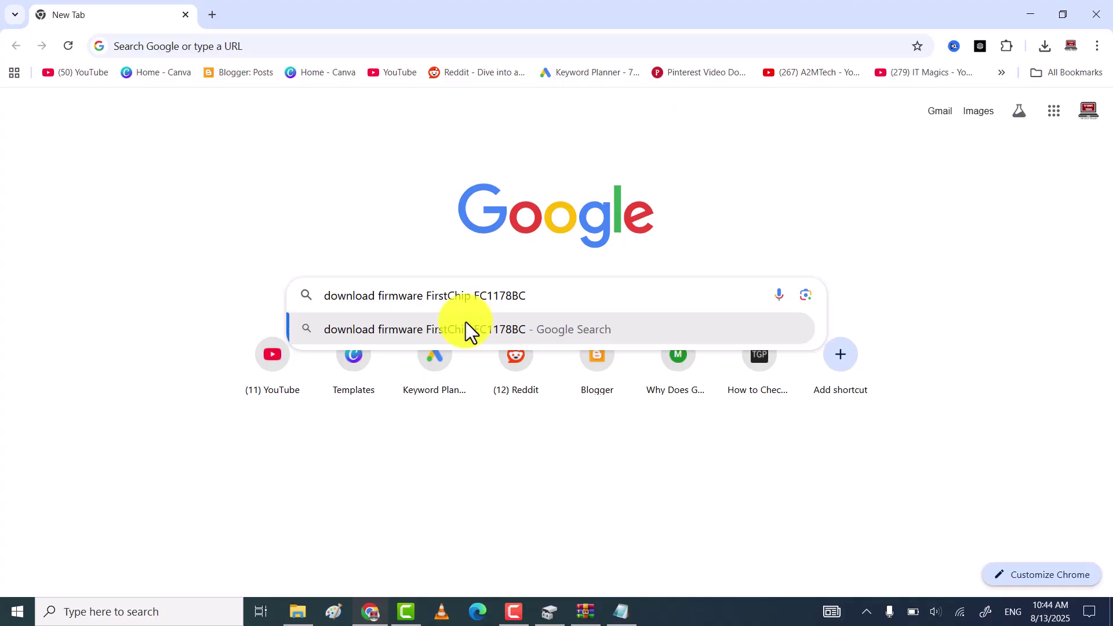
{"action": "type", "text": "latest"}
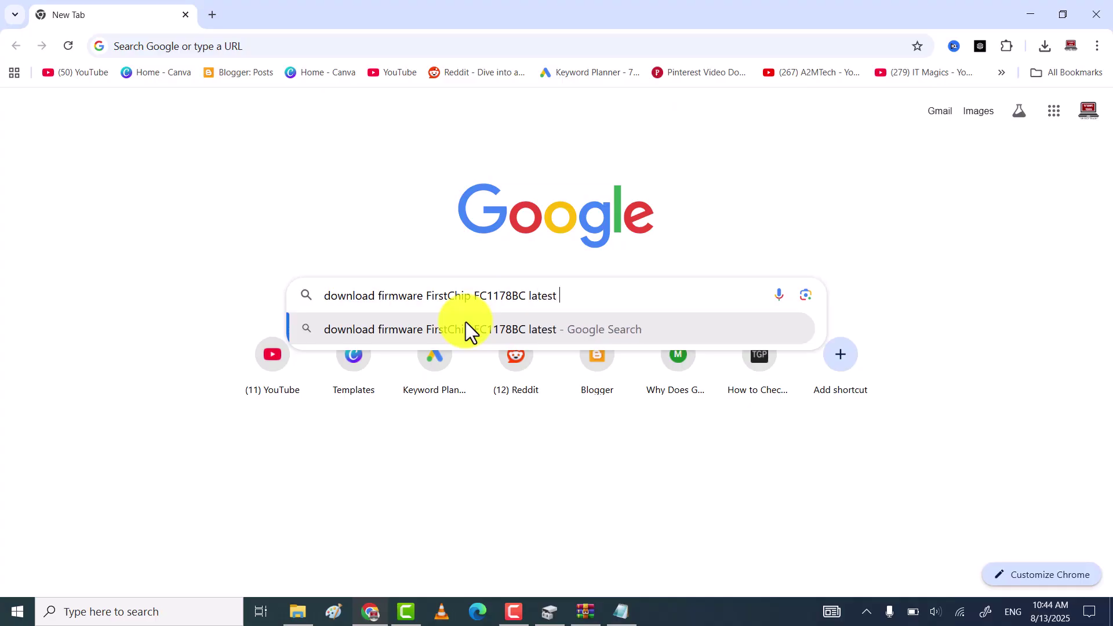
{"action": "type", "text": " version"}
{"action": "key", "text": "Return"}
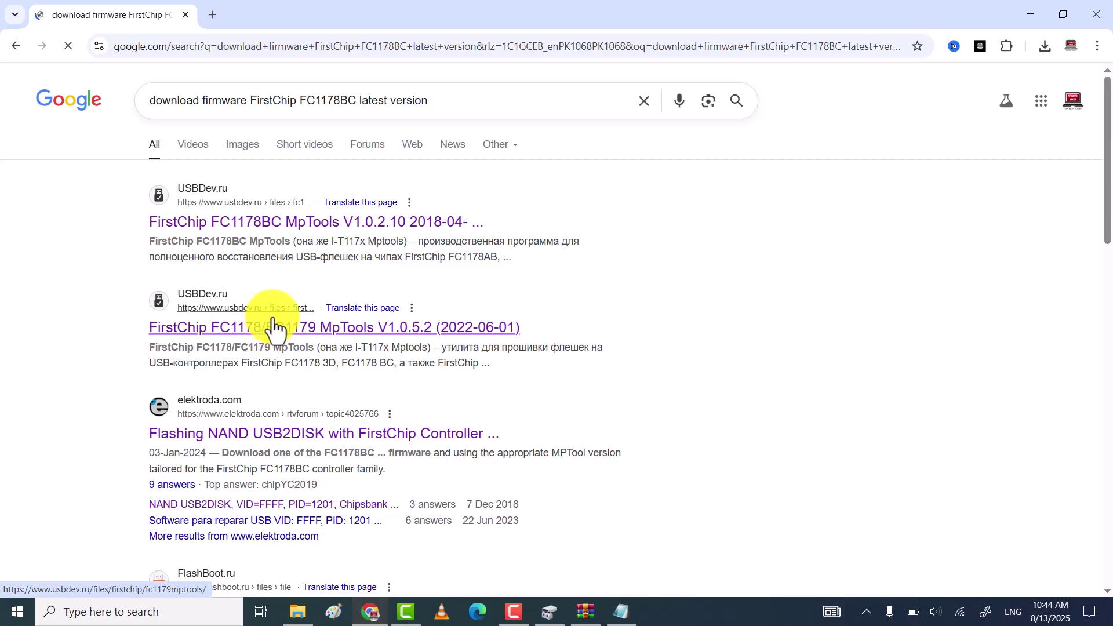
Open the USBDev.ru FirstChip FC1178BC MpTools result in a new tab, and review its download list and the browser's recent downloads.
{"action": "right_click", "coordinate": [286, 232]}
{"action": "left_click", "coordinate": [313, 244]}
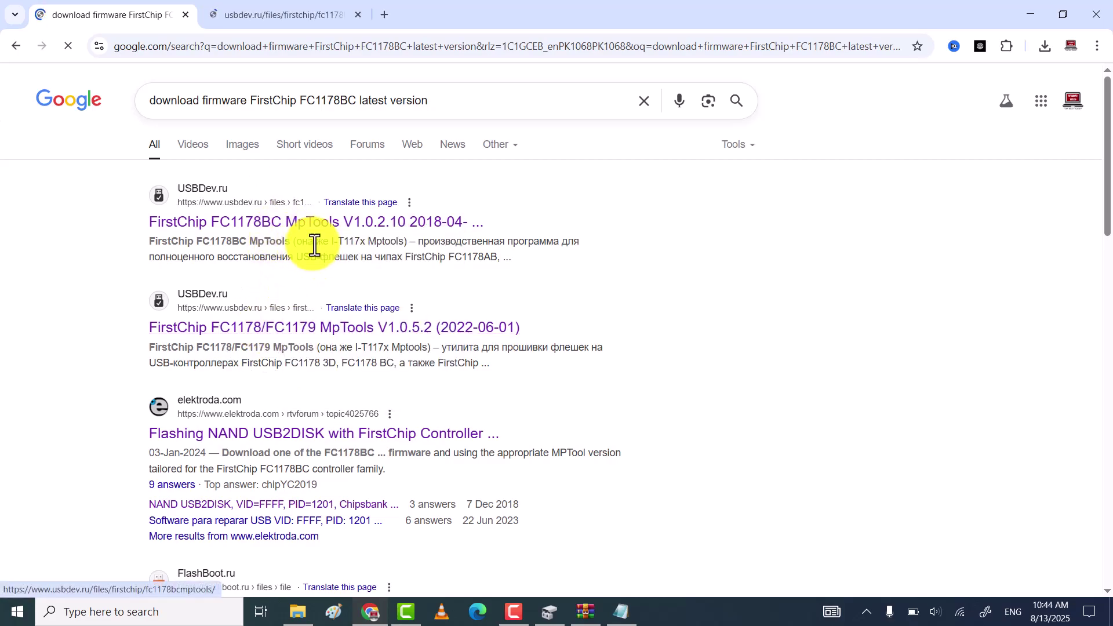
{"action": "left_click", "coordinate": [286, 13]}
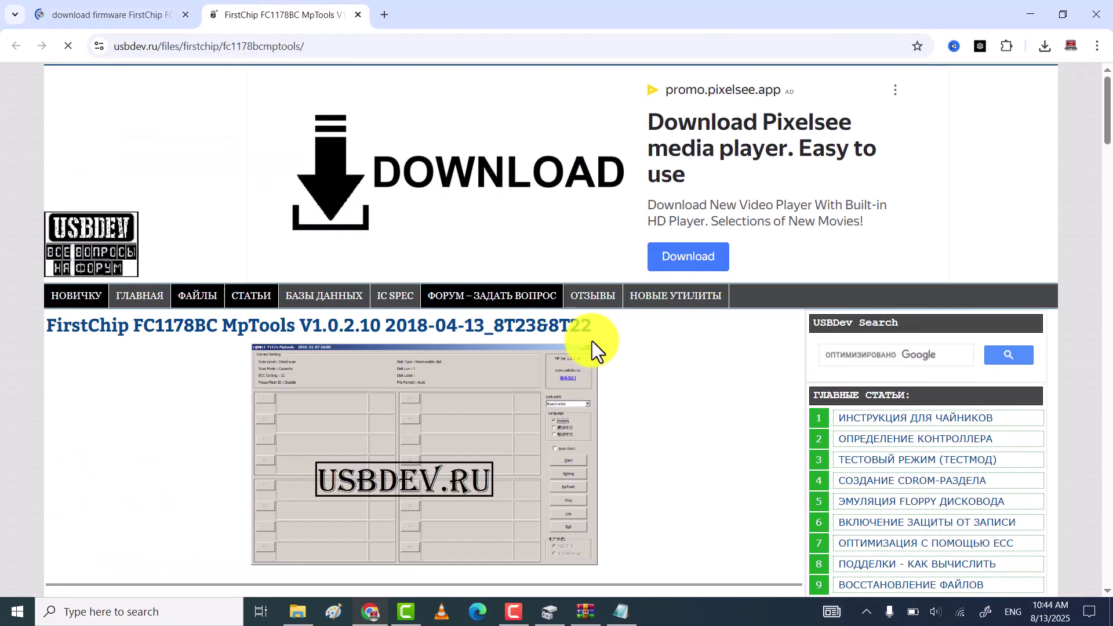
{"action": "scroll", "coordinate": [592, 341], "scroll_direction": "down", "scroll_amount": 8}
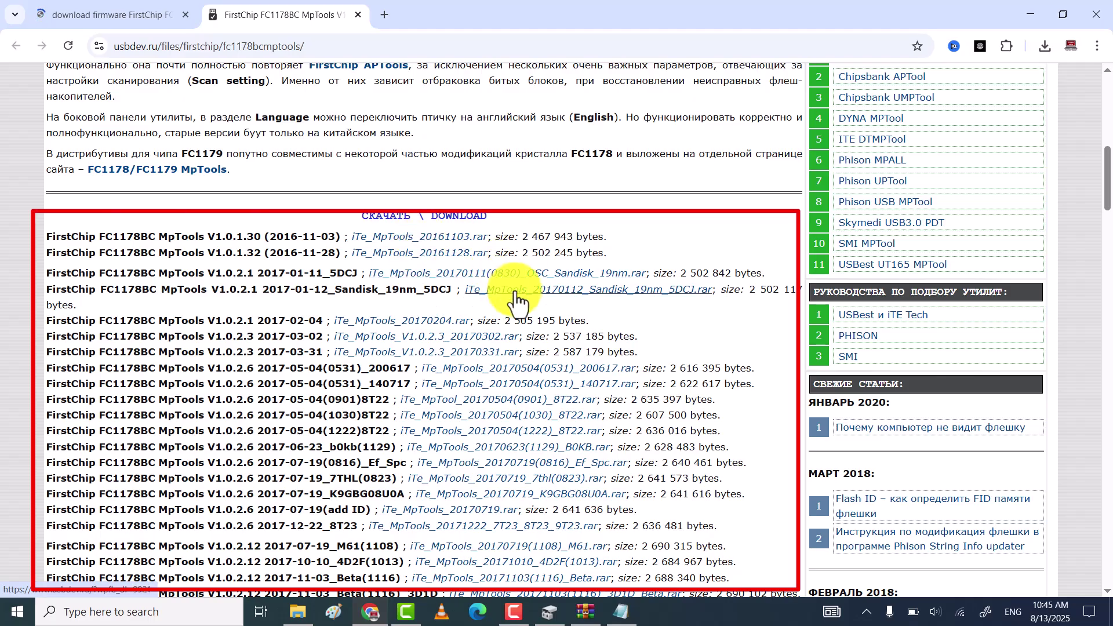
{"action": "left_click", "coordinate": [1038, 47]}
{"action": "scroll", "coordinate": [930, 295], "scroll_direction": "down", "scroll_amount": 10}
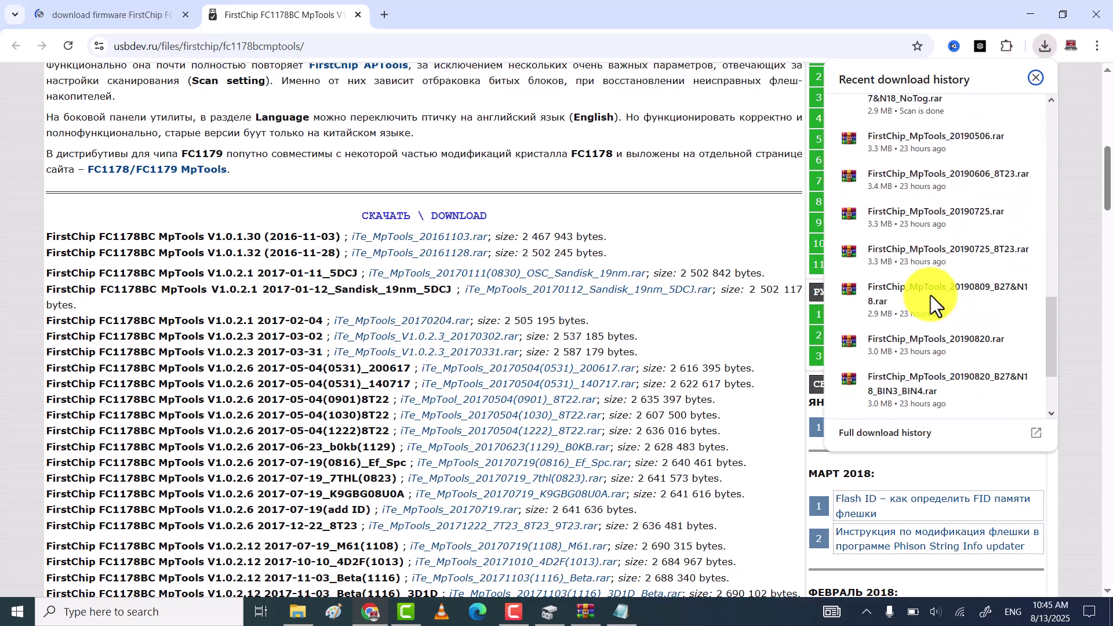
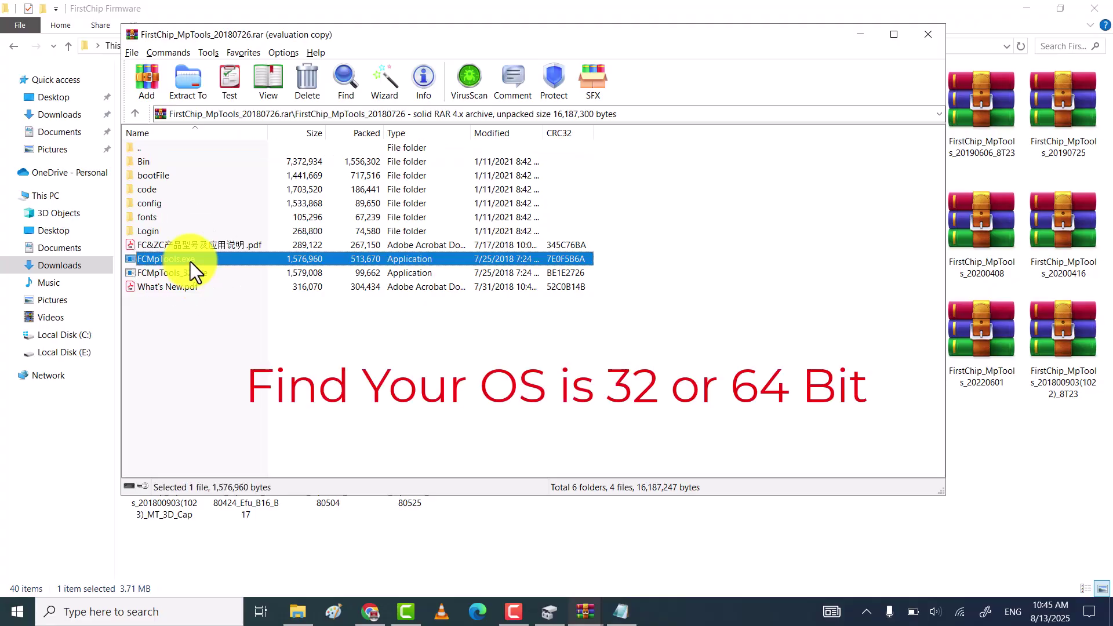
Compare the two FCMpTools executables, minimise the windows, and check the system type in This PC's properties.
{"action": "left_click", "coordinate": [189, 273]}
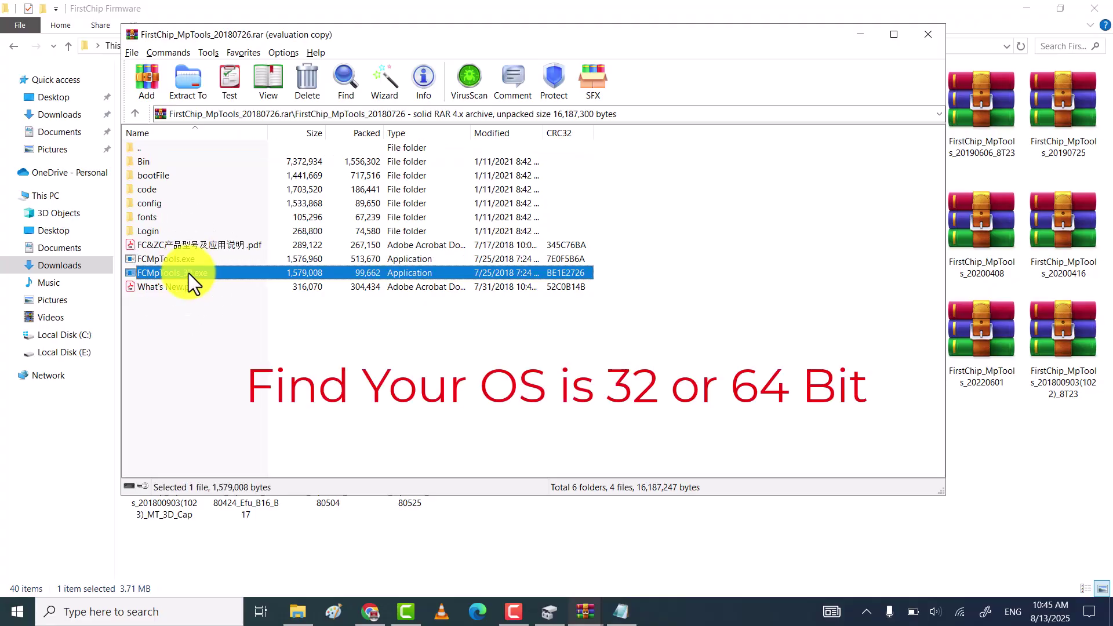
{"action": "left_click", "coordinate": [189, 262]}
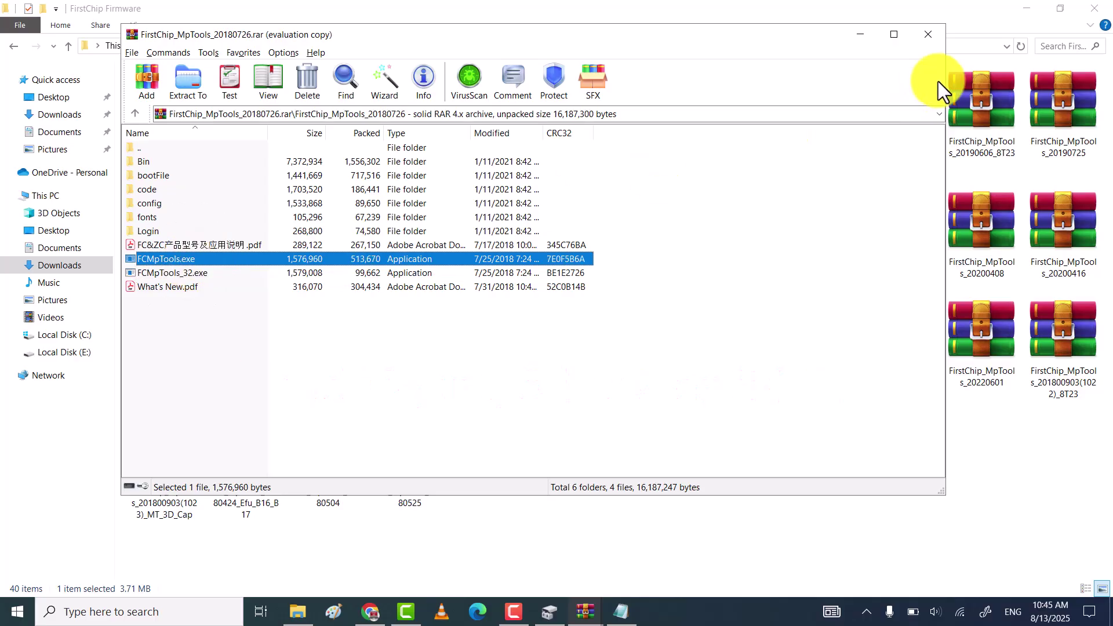
{"action": "left_click", "coordinate": [864, 36]}
{"action": "left_click", "coordinate": [1037, 9]}
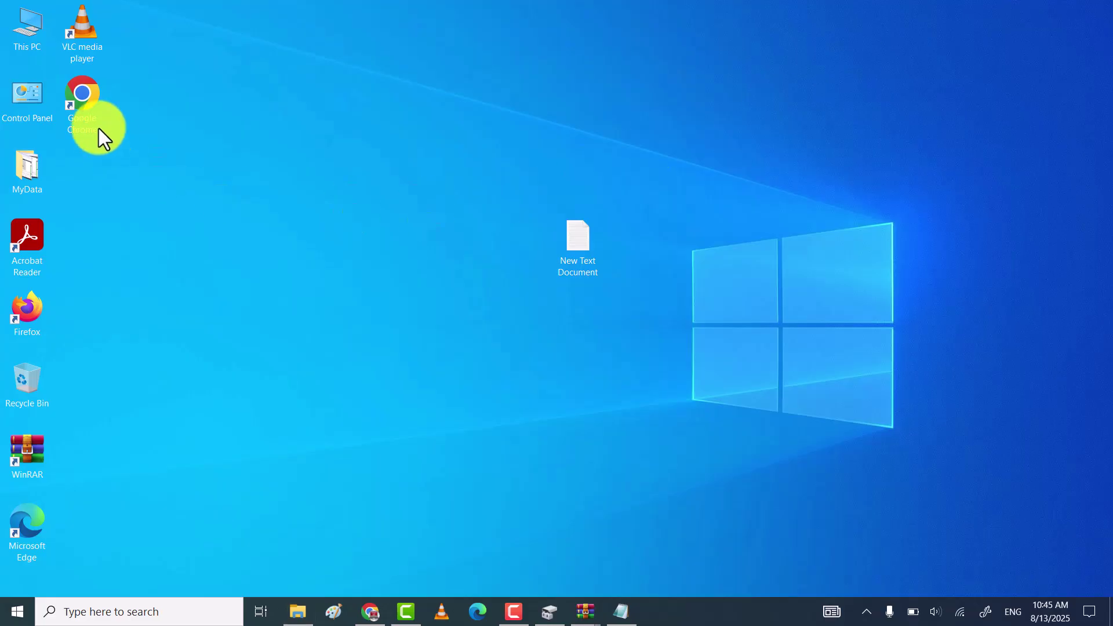
{"action": "right_click", "coordinate": [30, 27]}
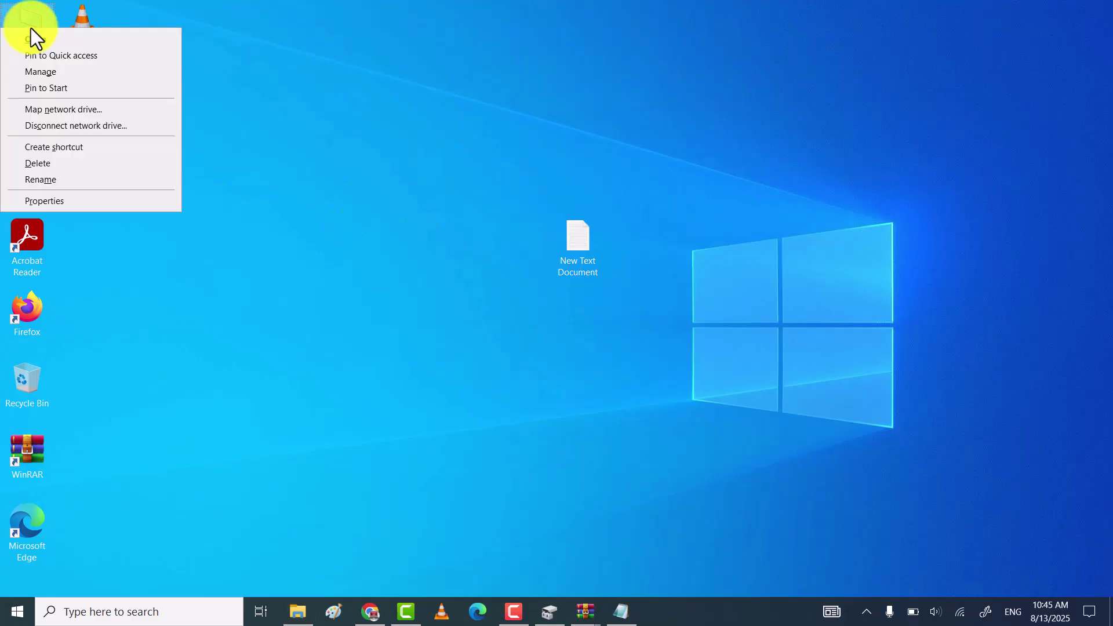
{"action": "left_click", "coordinate": [111, 202]}
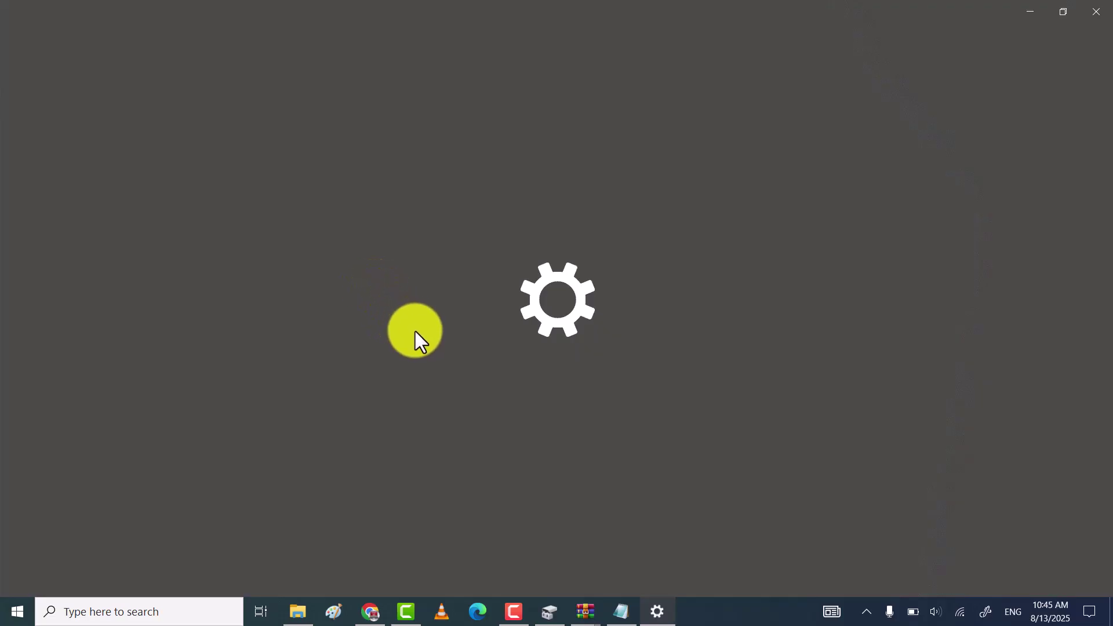
{"action": "scroll", "coordinate": [410, 342], "scroll_direction": "down", "scroll_amount": 3}
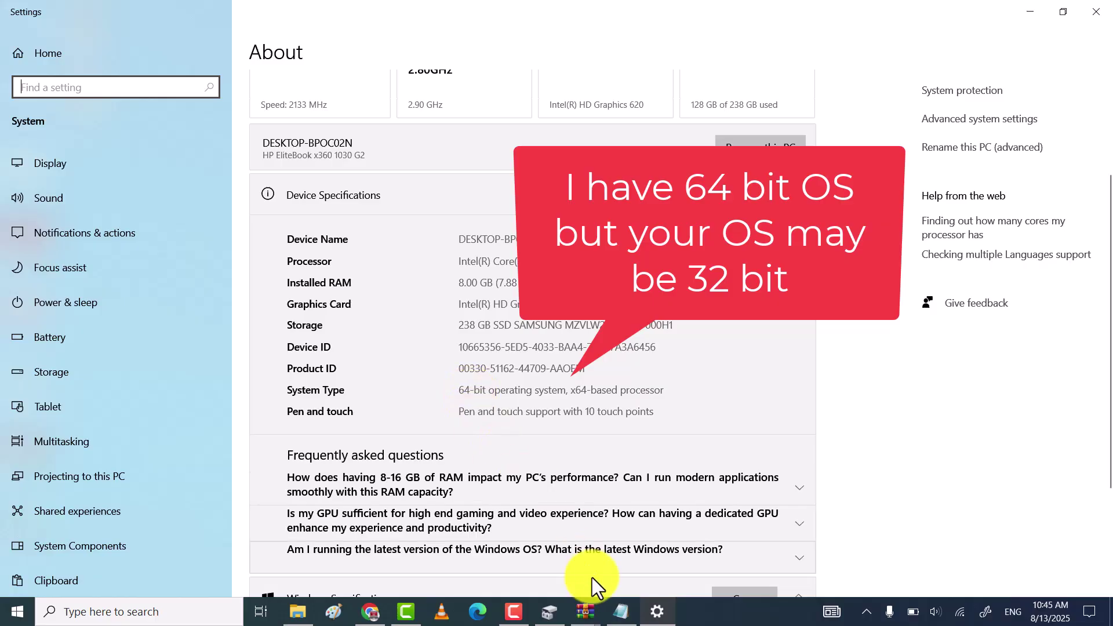
Run FCMpTools.exe from the FirstChip_MpTools_20180726 archive, minimise Settings, view the tool's port list, and close the tool and archive.
{"action": "left_click", "coordinate": [584, 612]}
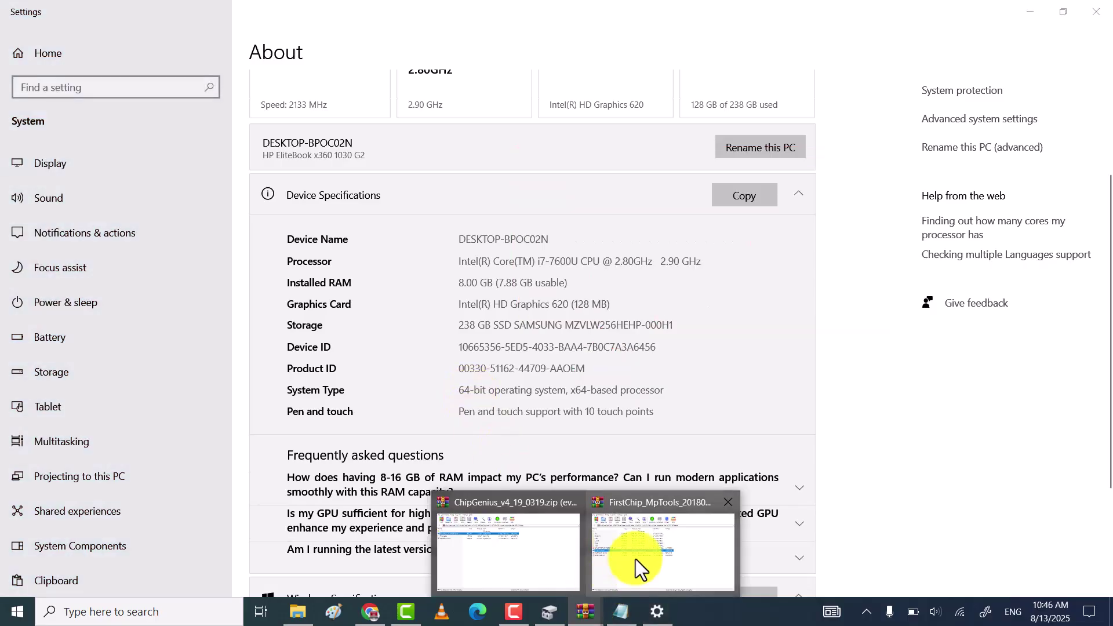
{"action": "left_click", "coordinate": [636, 558]}
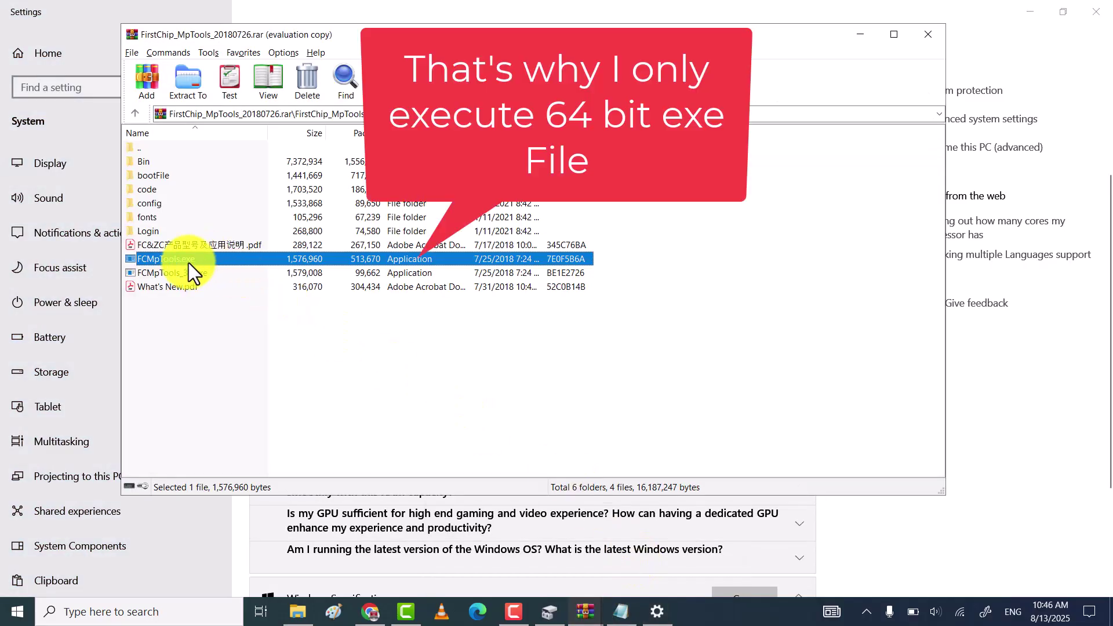
{"action": "double_click", "coordinate": [190, 258]}
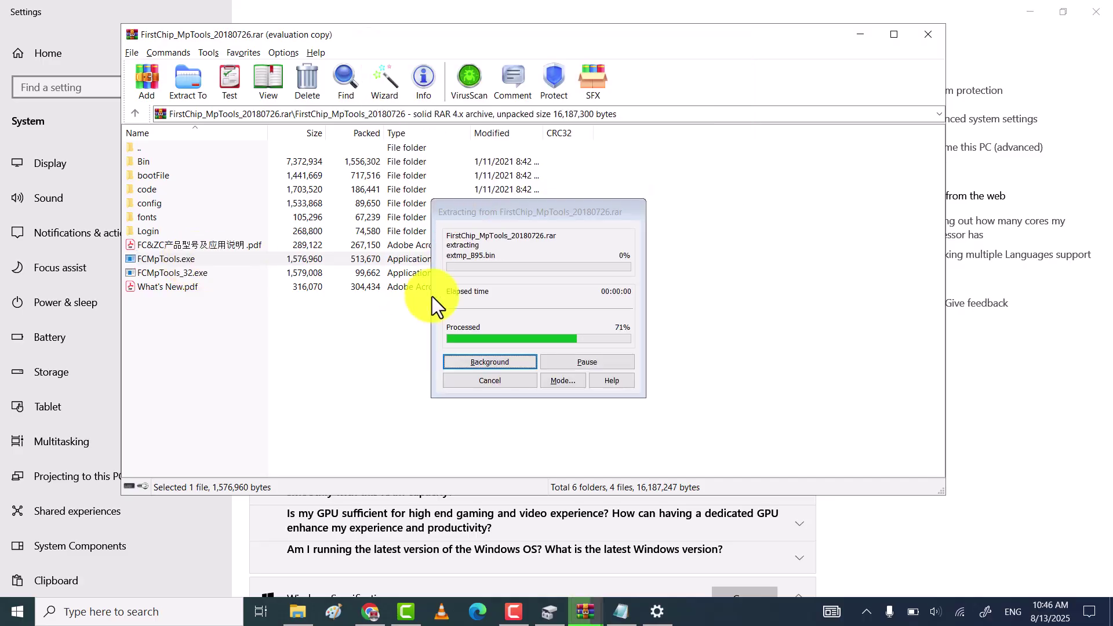
{"action": "left_click", "coordinate": [1031, 12]}
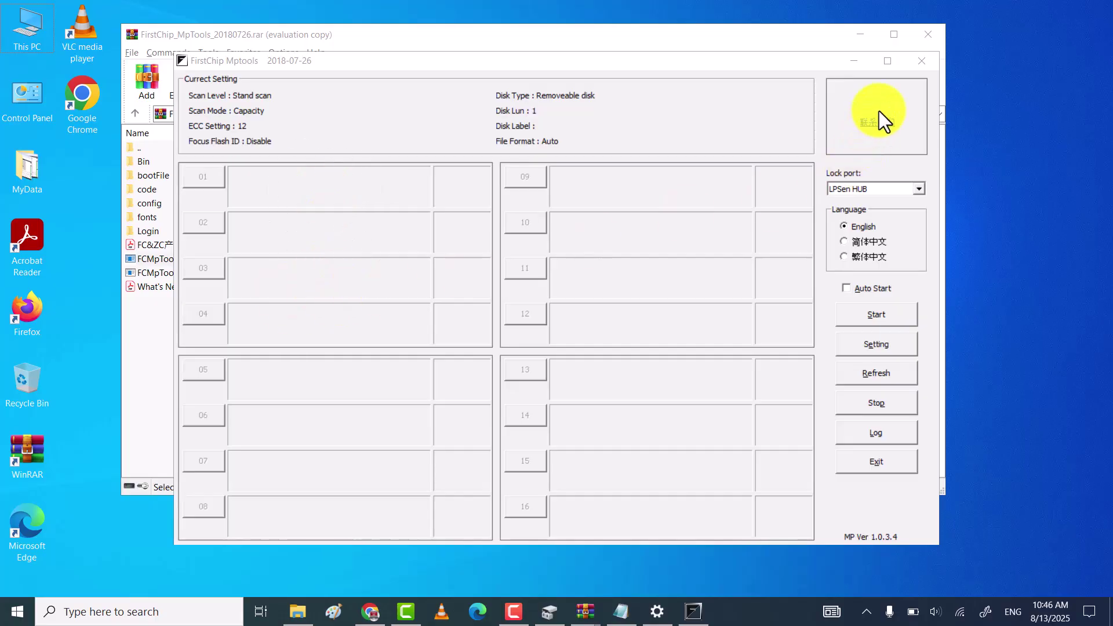
{"action": "left_click", "coordinate": [923, 61]}
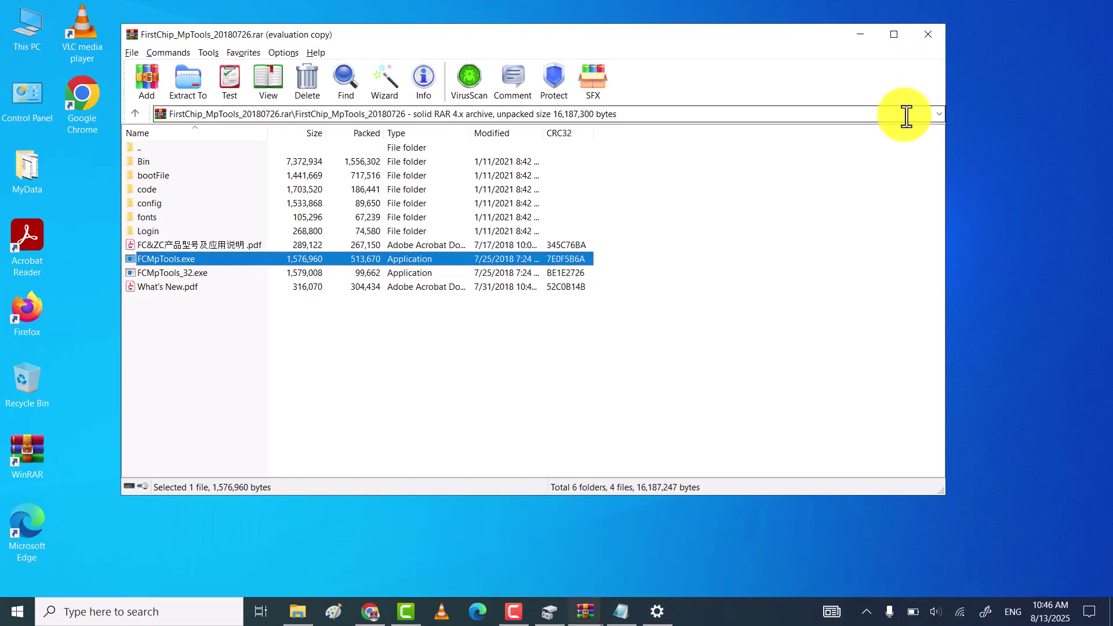
{"action": "left_click", "coordinate": [929, 36]}
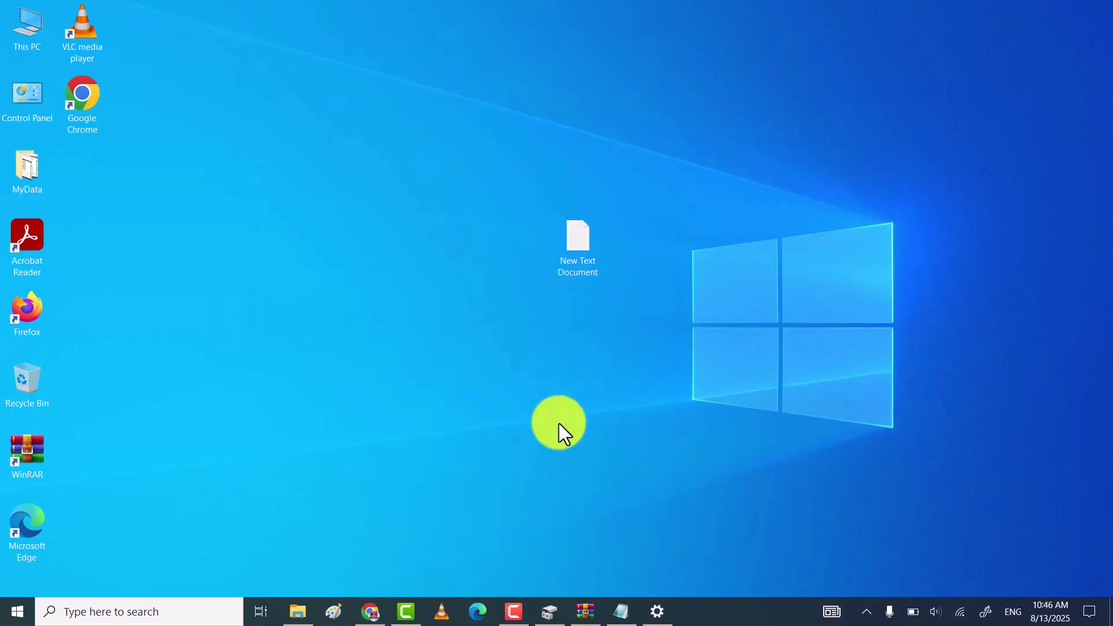
Open the FirstChip_MpTools_20180801 archive from the FirstChip Firmware folder, dismiss the licence reminder, and enter its FirstChip_MpTools_20180801 folder.
{"action": "left_click", "coordinate": [300, 609]}
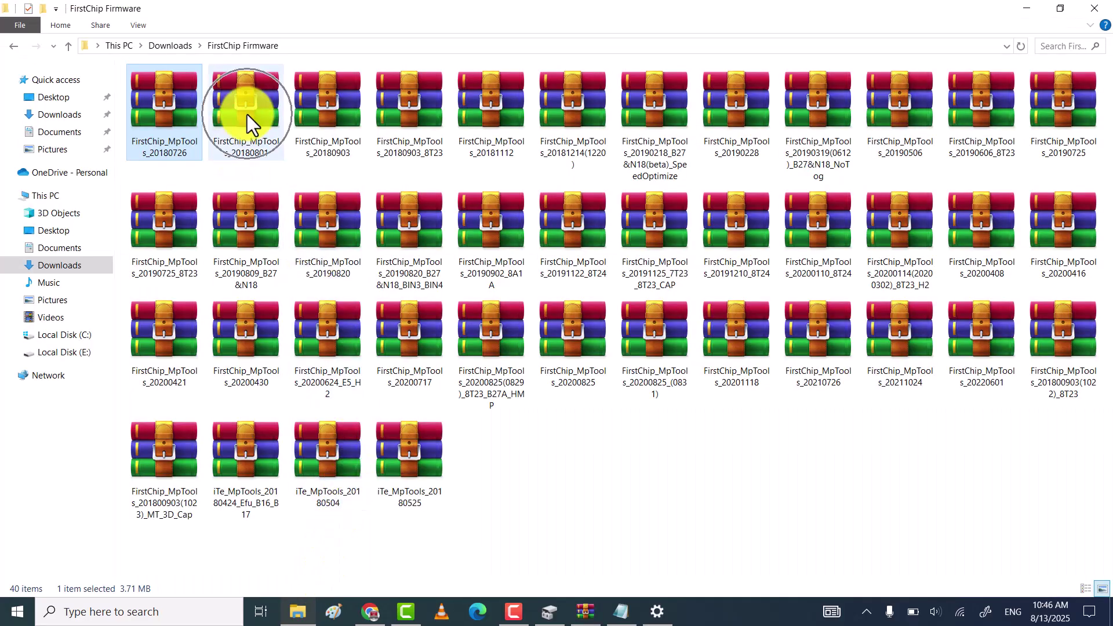
{"action": "double_click", "coordinate": [247, 113]}
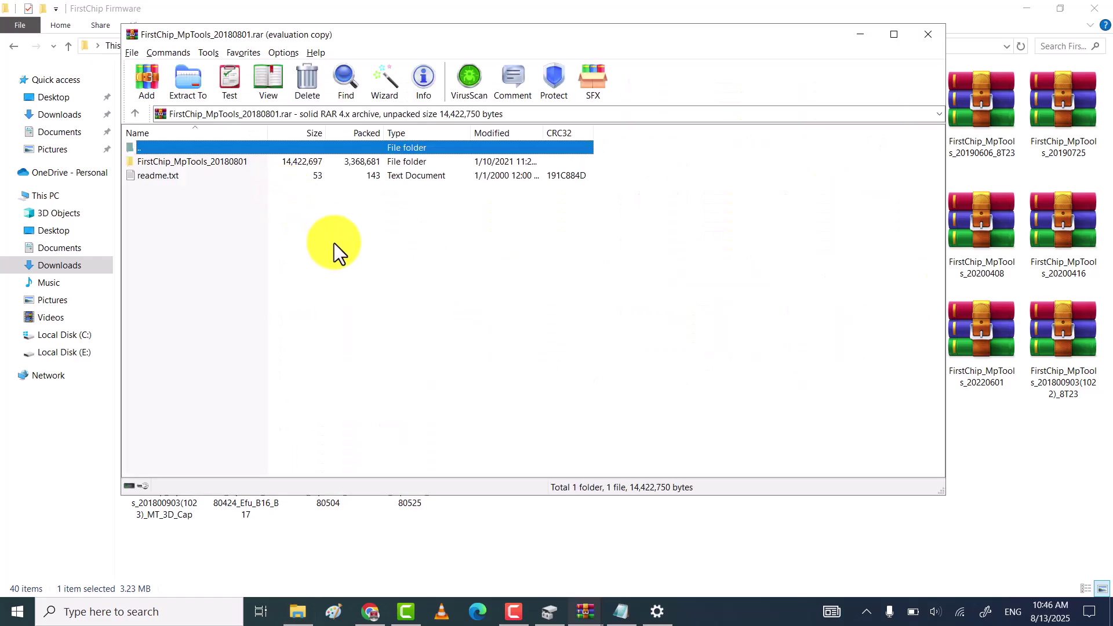
{"action": "left_click", "coordinate": [245, 164]}
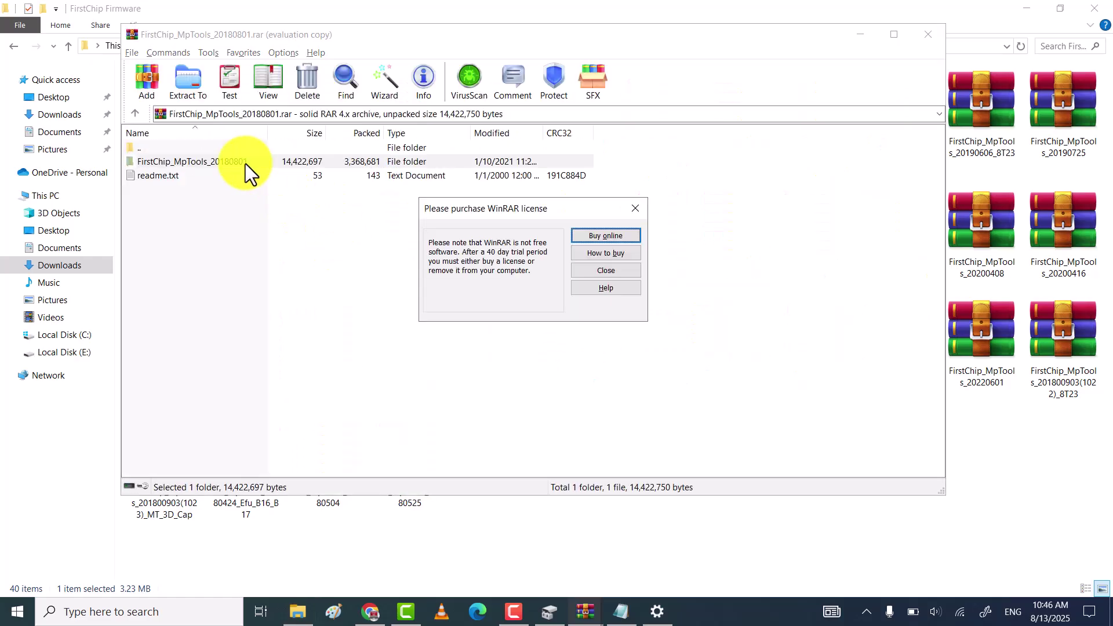
{"action": "left_click", "coordinate": [634, 206]}
{"action": "double_click", "coordinate": [167, 162]}
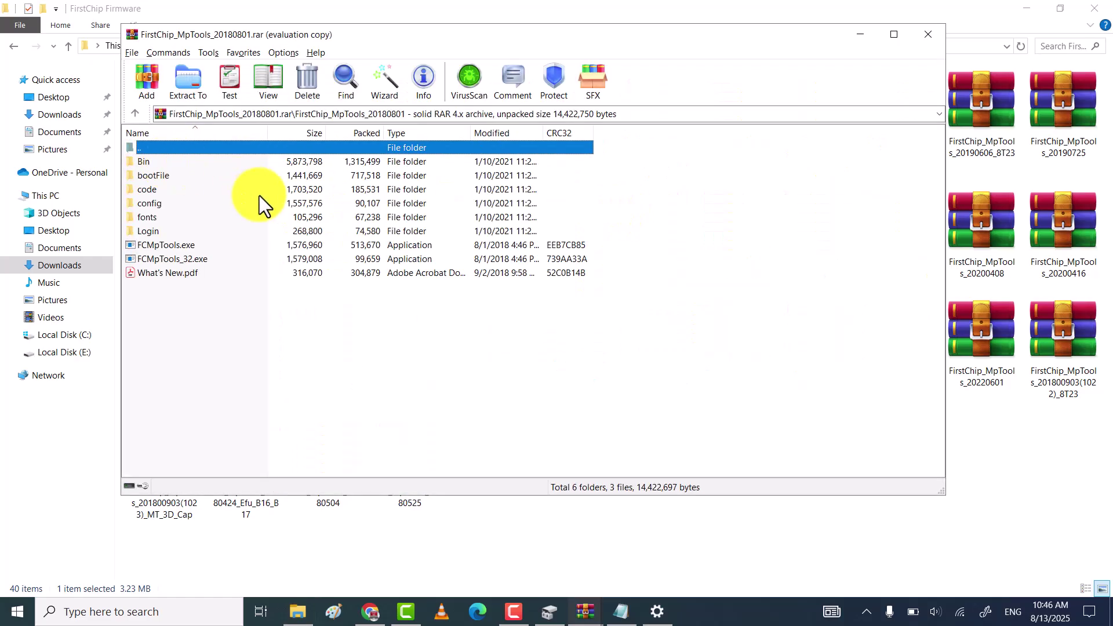
Run FCMpTools.exe from the FirstChip_MpTools_20180801 archive, check its port list for the flash drive, and close the tool and archive.
{"action": "double_click", "coordinate": [181, 250]}
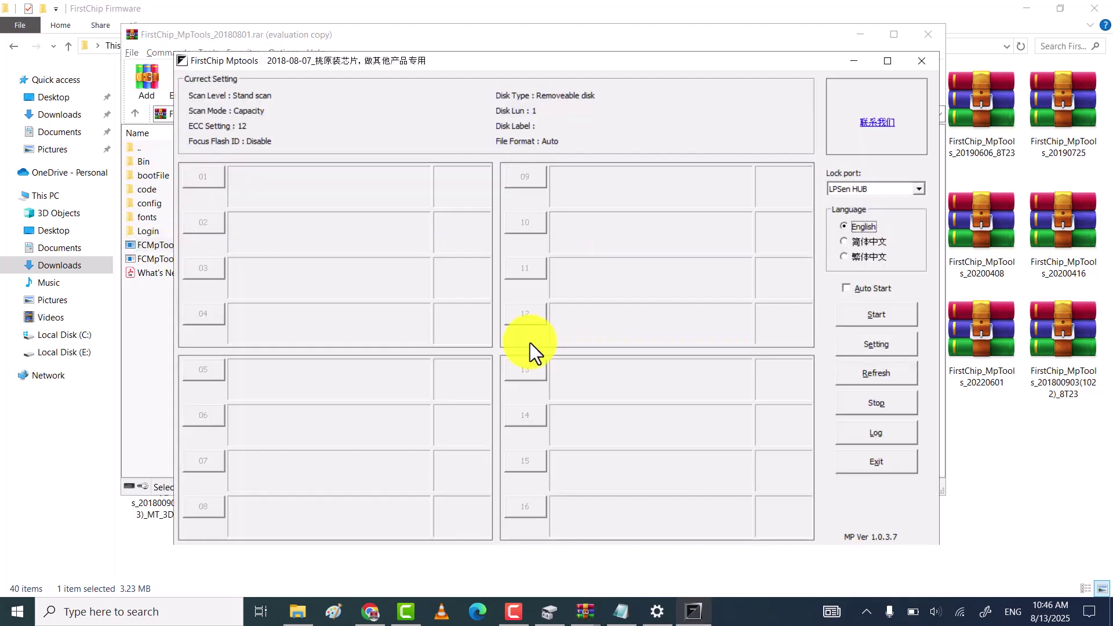
{"action": "left_click", "coordinate": [311, 229]}
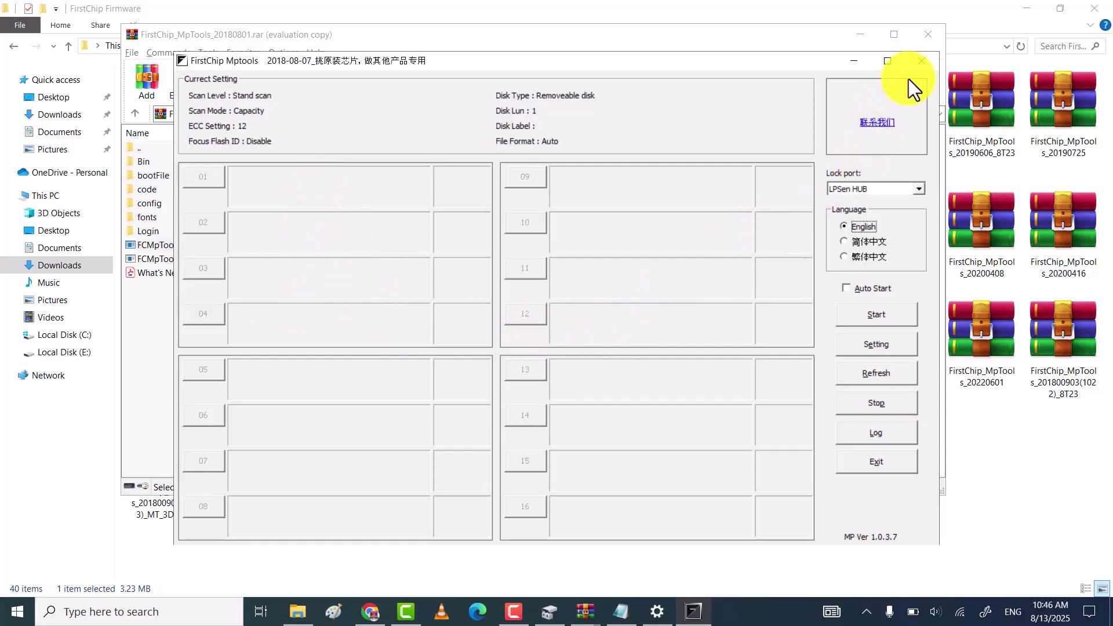
{"action": "left_click", "coordinate": [921, 61]}
{"action": "left_click", "coordinate": [927, 35]}
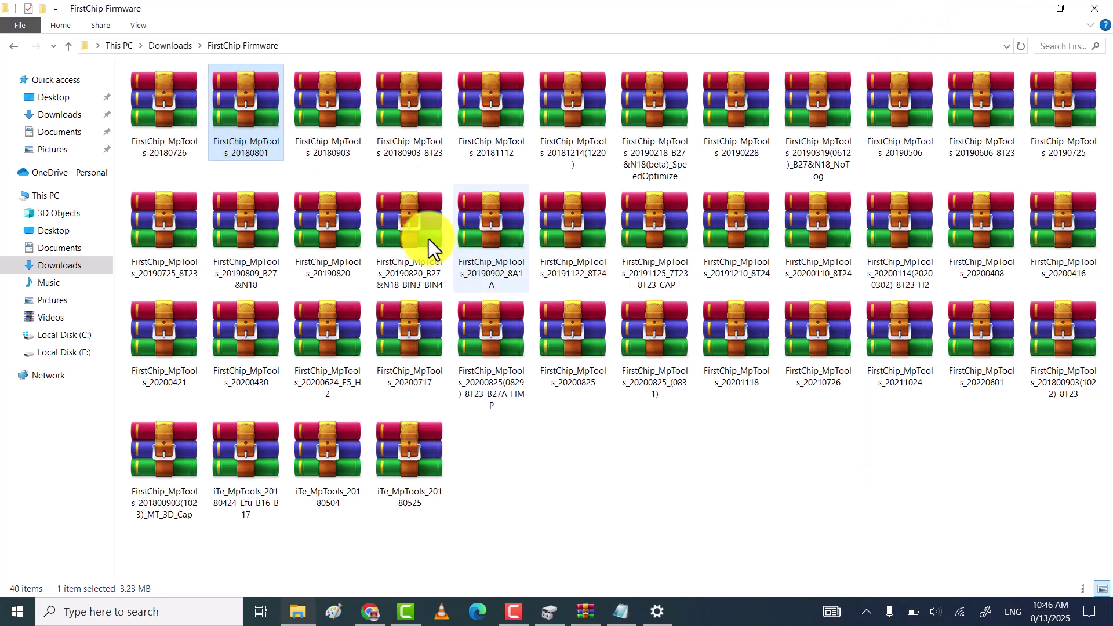
Run FCMpTools.exe from the FirstChip_MpTools_20180903 archive with the Sorting product type, check its port list, and close the tool and archive.
{"action": "double_click", "coordinate": [341, 111]}
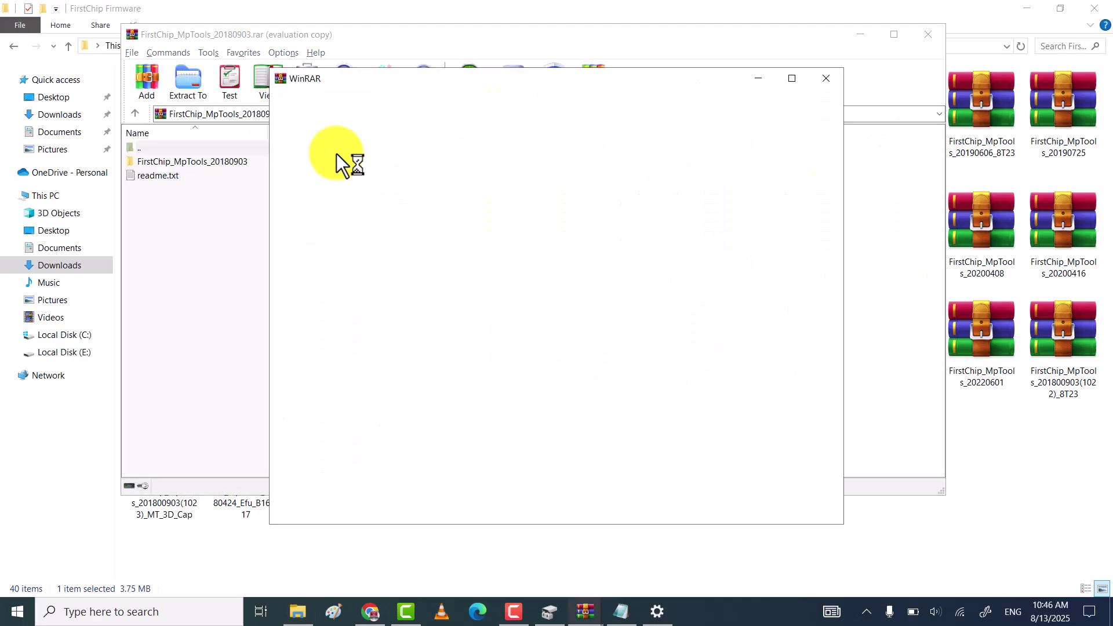
{"action": "left_click", "coordinate": [833, 86]}
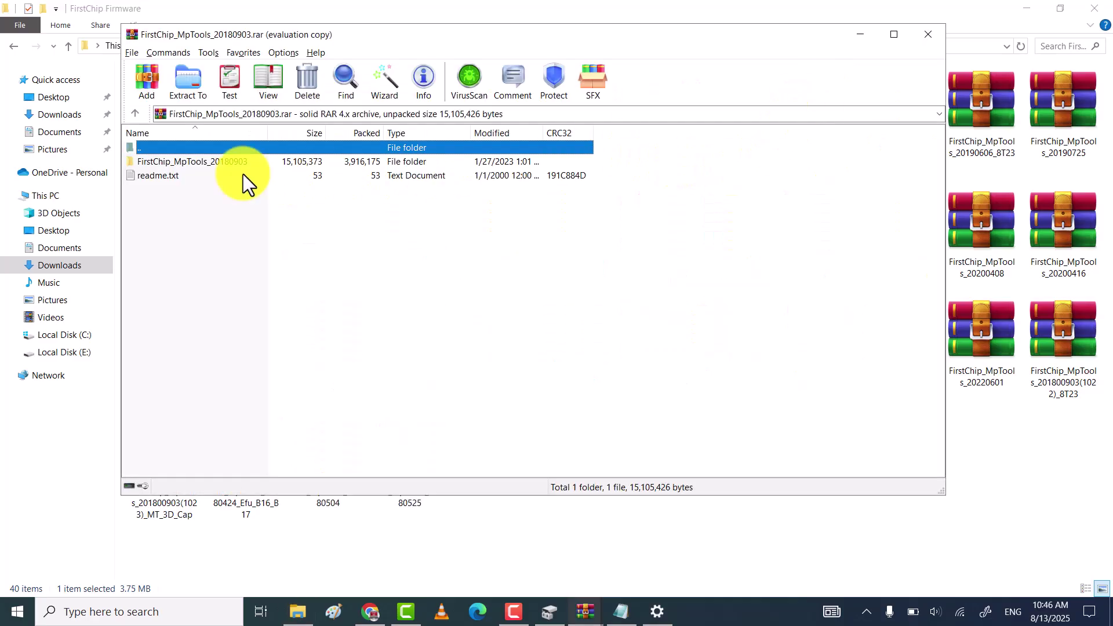
{"action": "double_click", "coordinate": [213, 165]}
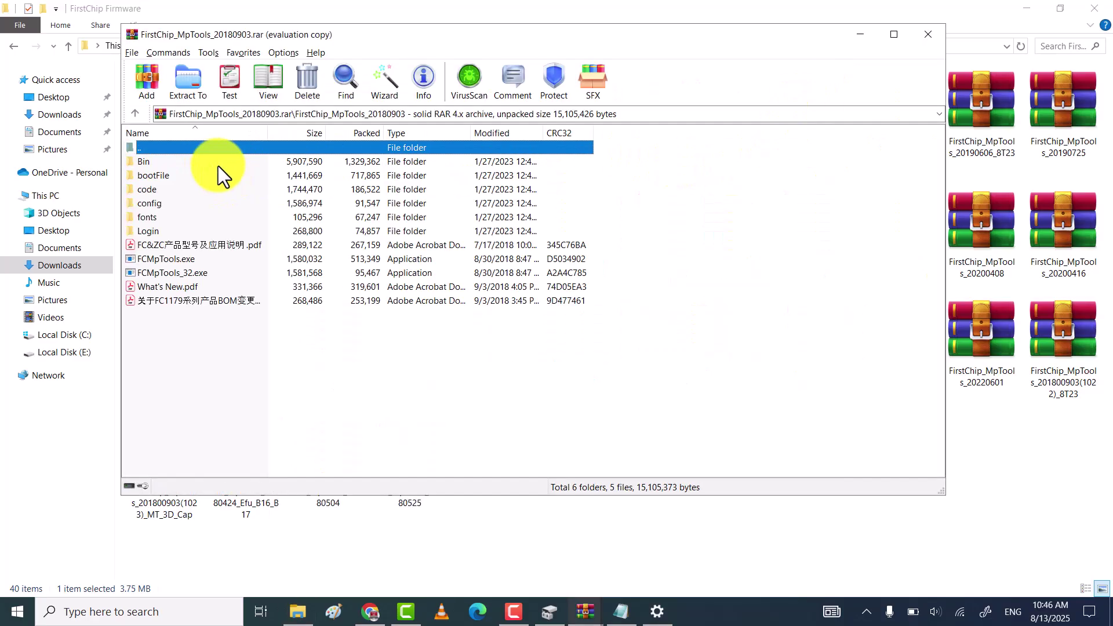
{"action": "double_click", "coordinate": [189, 257]}
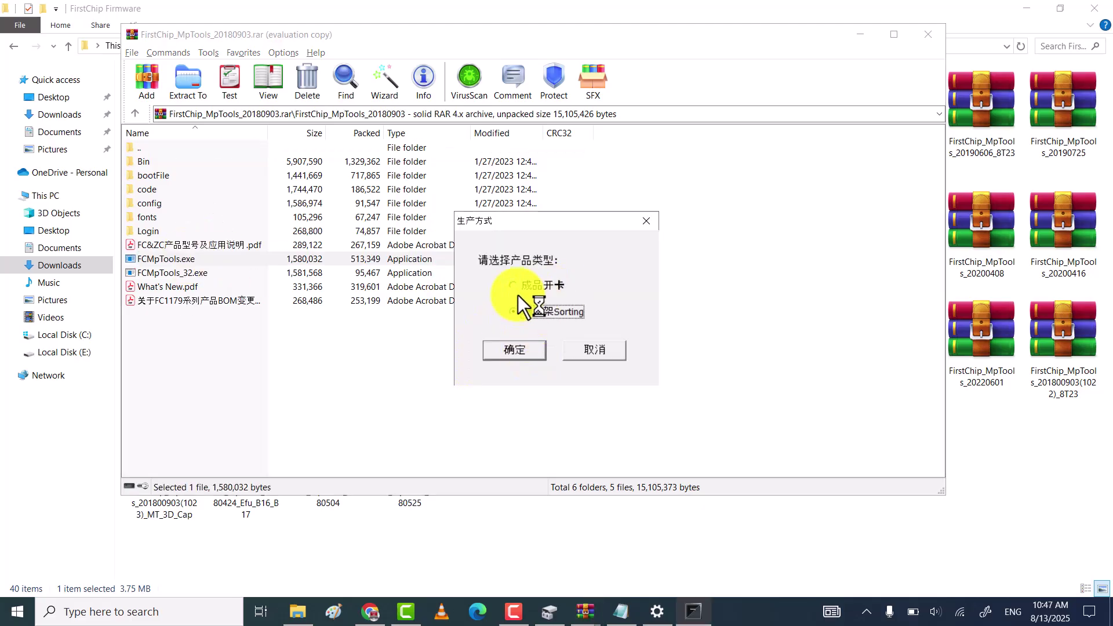
{"action": "left_click", "coordinate": [510, 352]}
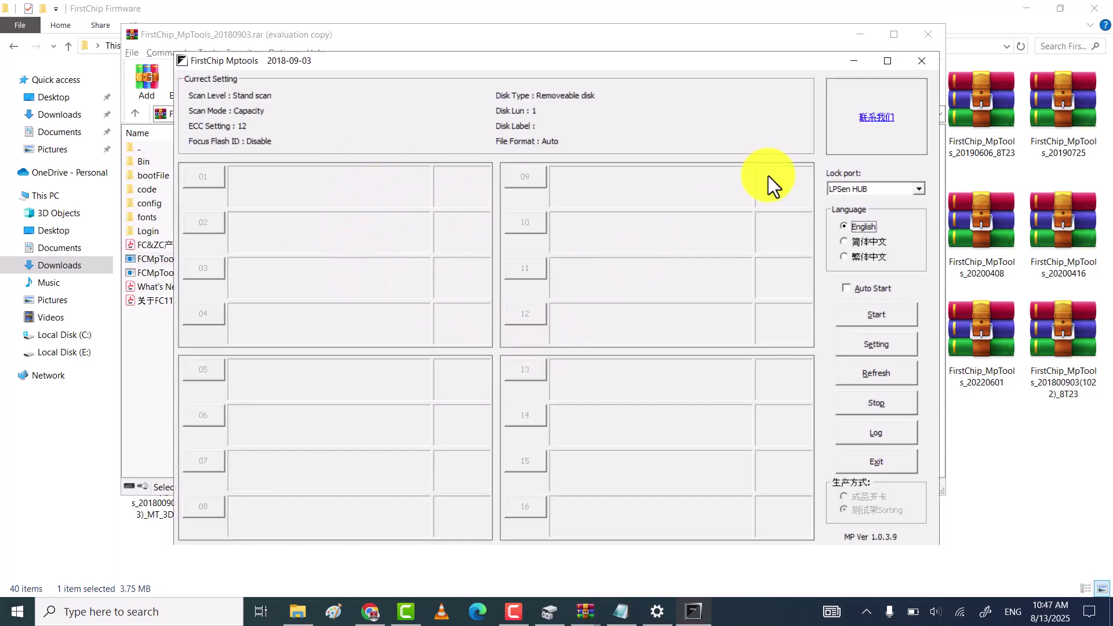
{"action": "left_click", "coordinate": [922, 61]}
{"action": "left_click", "coordinate": [928, 35]}
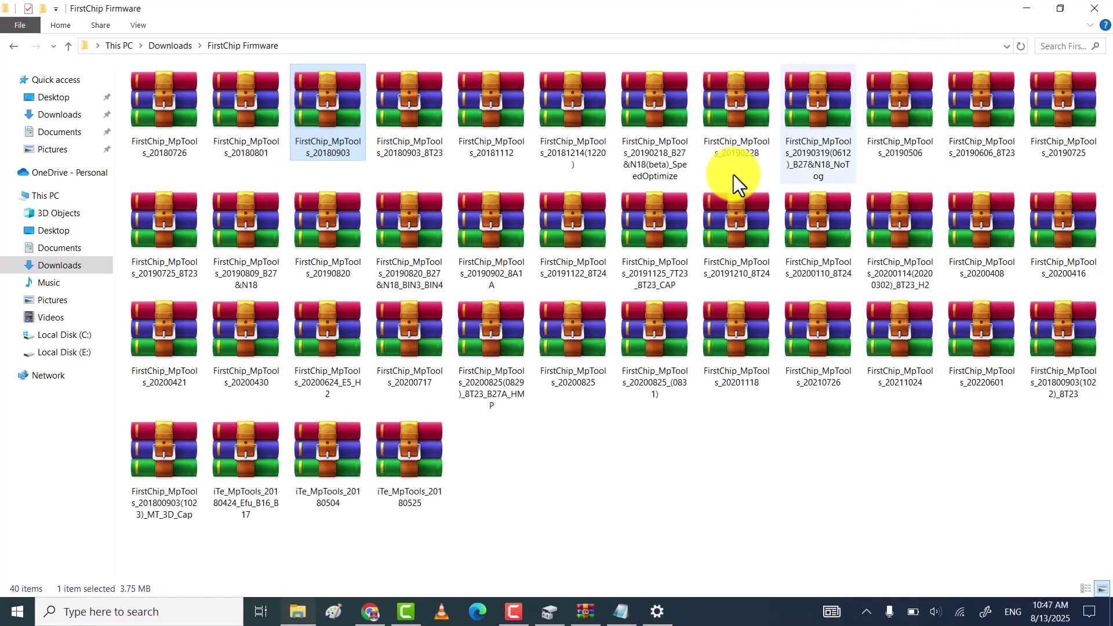
Open the FirstChip_MpTools_20190725_8T23 archive, dismiss the licence reminder, and run its FCMpTools.exe with the Test Rack product type.
{"action": "double_click", "coordinate": [175, 205]}
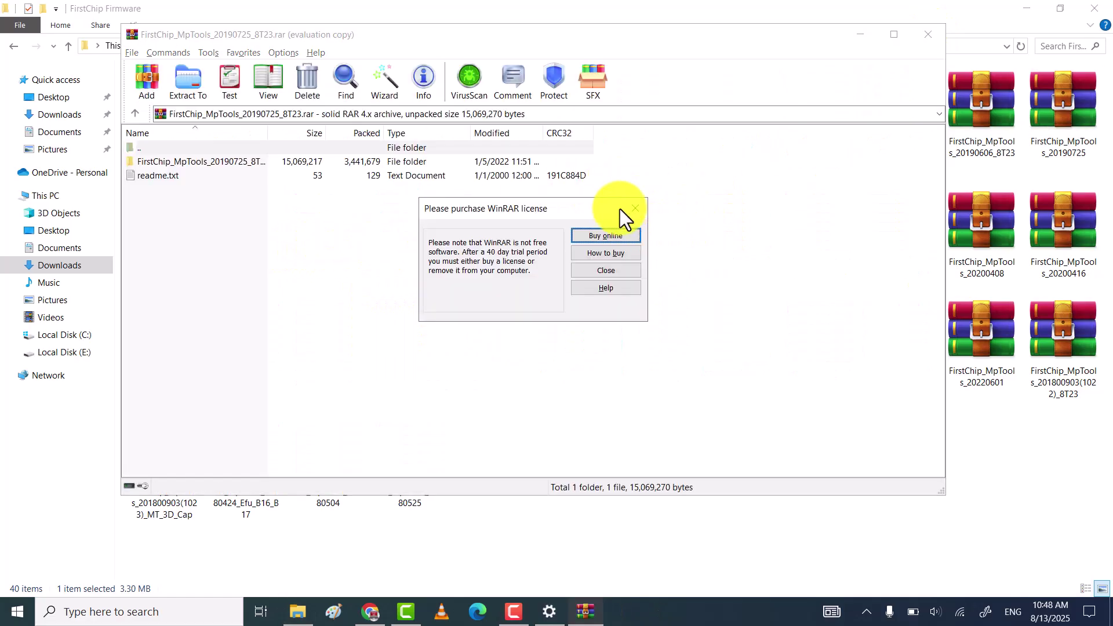
{"action": "left_click", "coordinate": [634, 209]}
{"action": "double_click", "coordinate": [211, 167]}
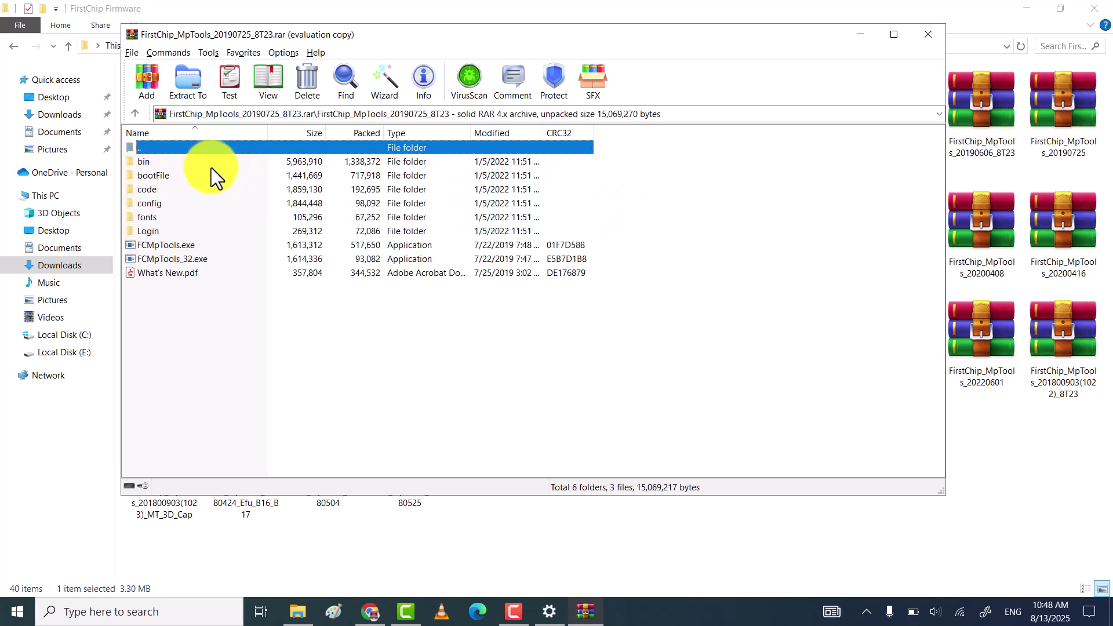
{"action": "double_click", "coordinate": [172, 247]}
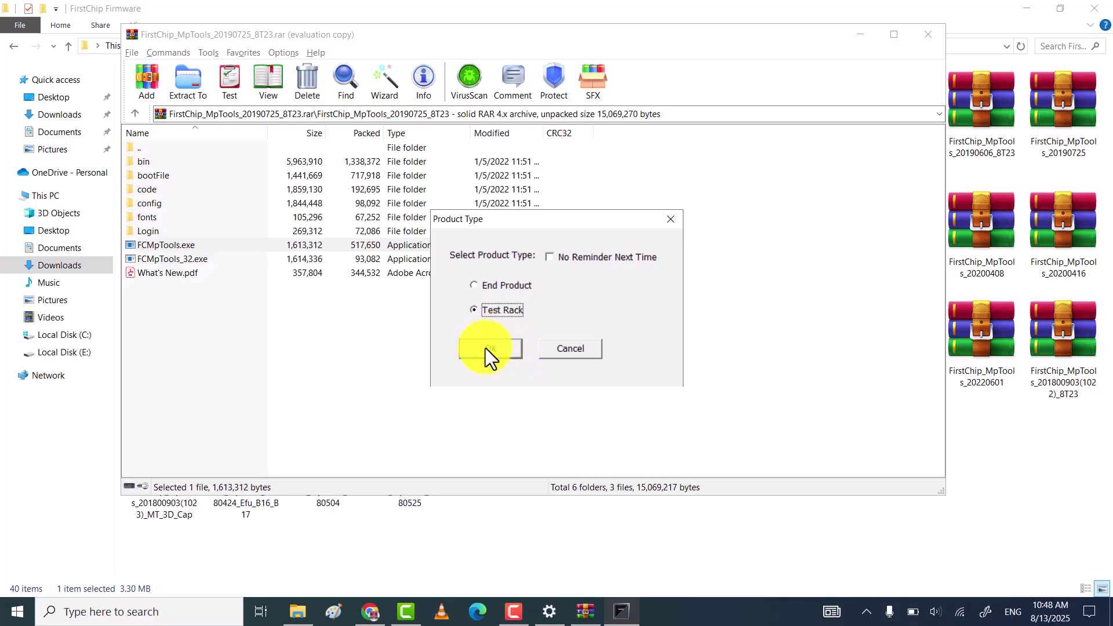
{"action": "left_click", "coordinate": [486, 349]}
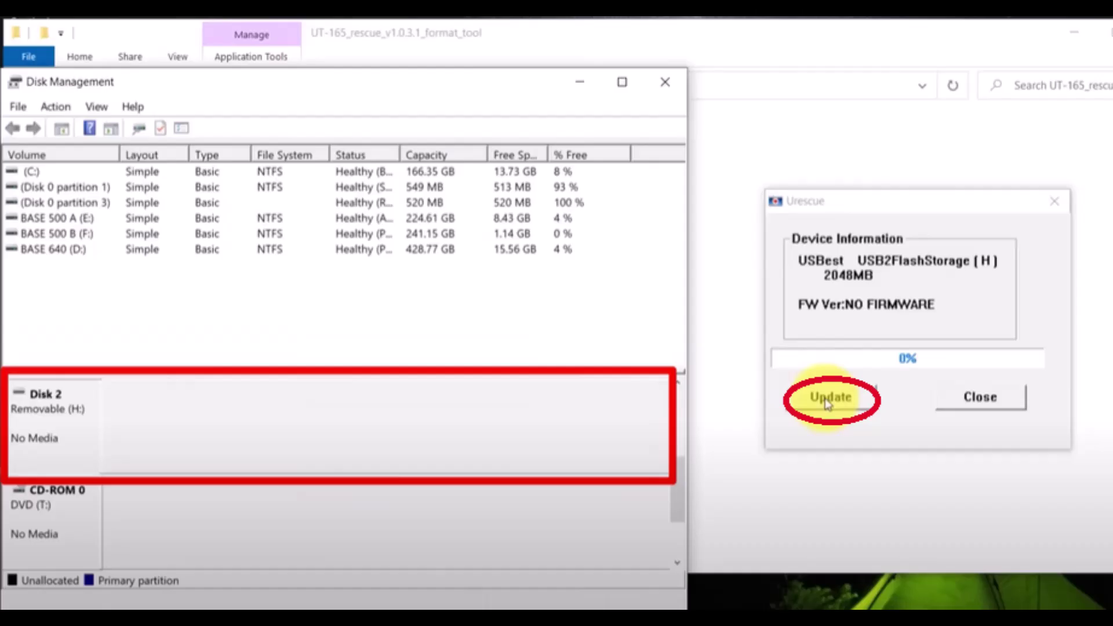
Update the USBest USB2FlashStorage device in Urescue, accepting the deletion of all its data.
{"action": "left_click", "coordinate": [828, 401]}
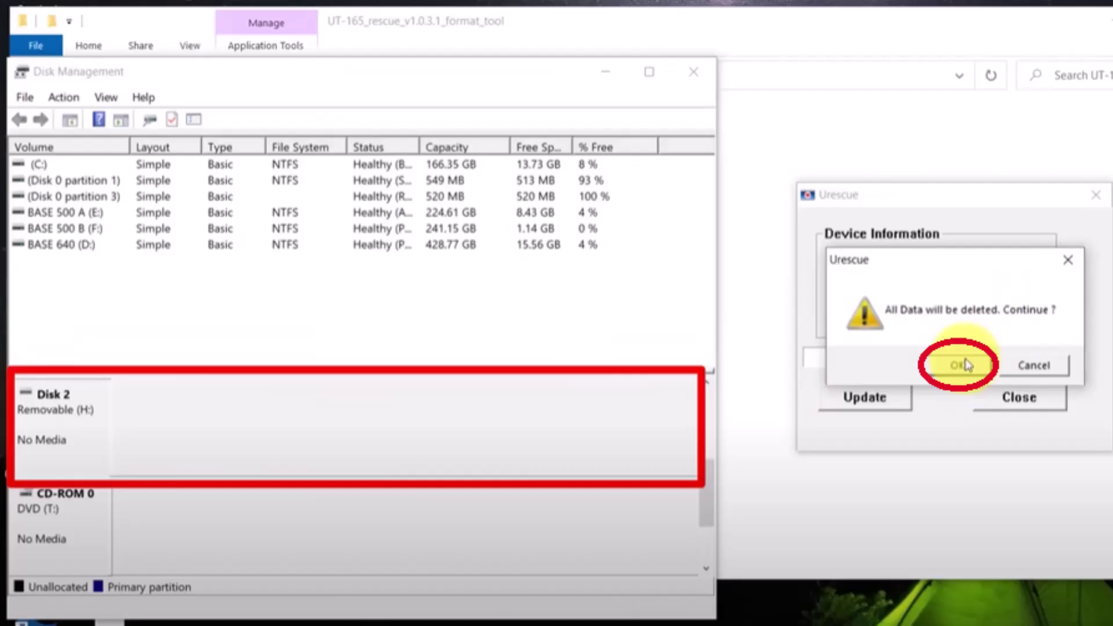
{"action": "left_click", "coordinate": [961, 364]}
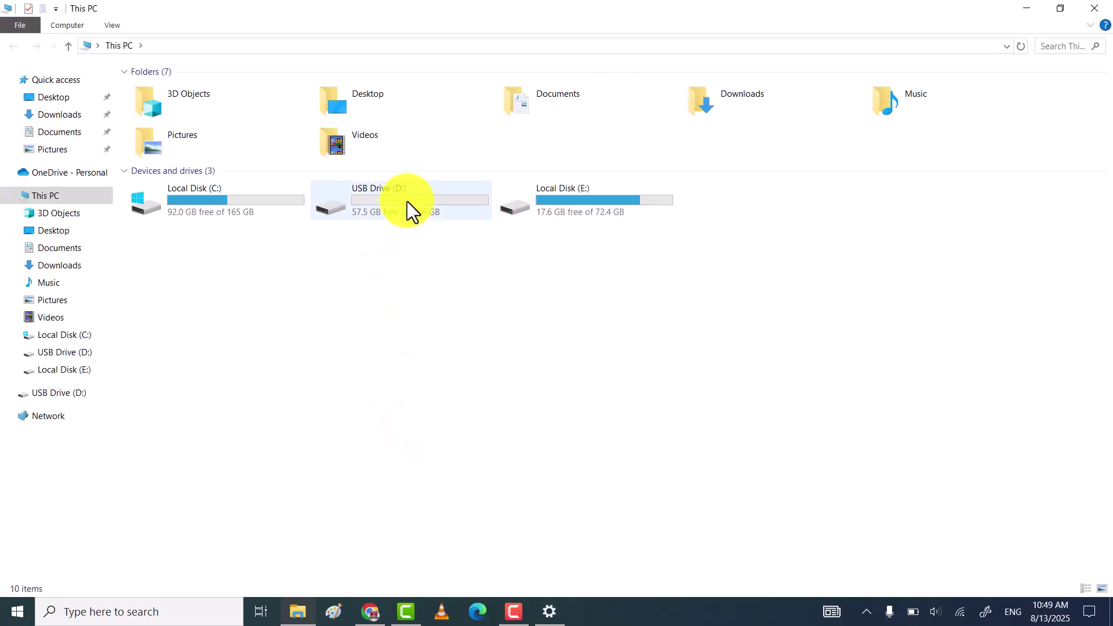
Open USB Drive (D:) from This PC to check its contents, and inspect its partition in Disk Management.
{"action": "left_click", "coordinate": [407, 200]}
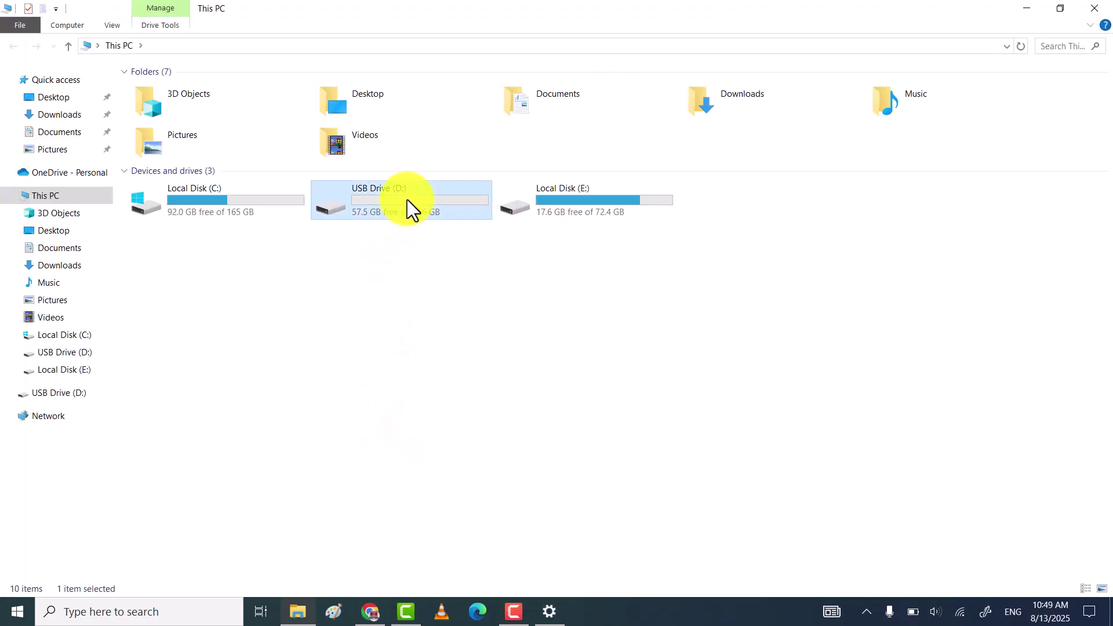
{"action": "double_click", "coordinate": [407, 200]}
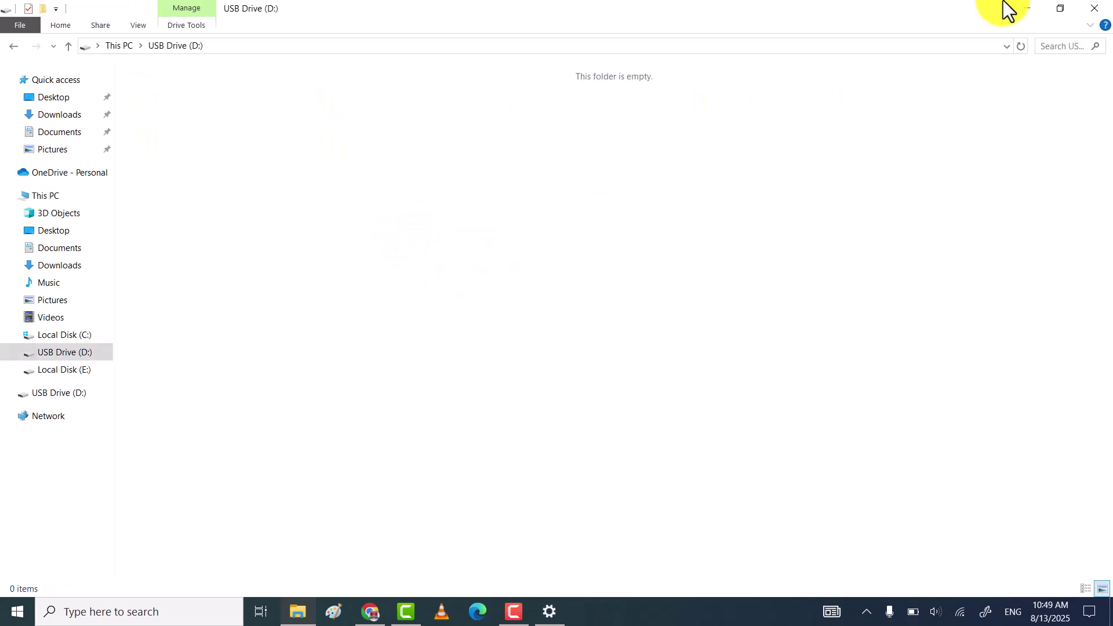
{"action": "left_click", "coordinate": [184, 608]}
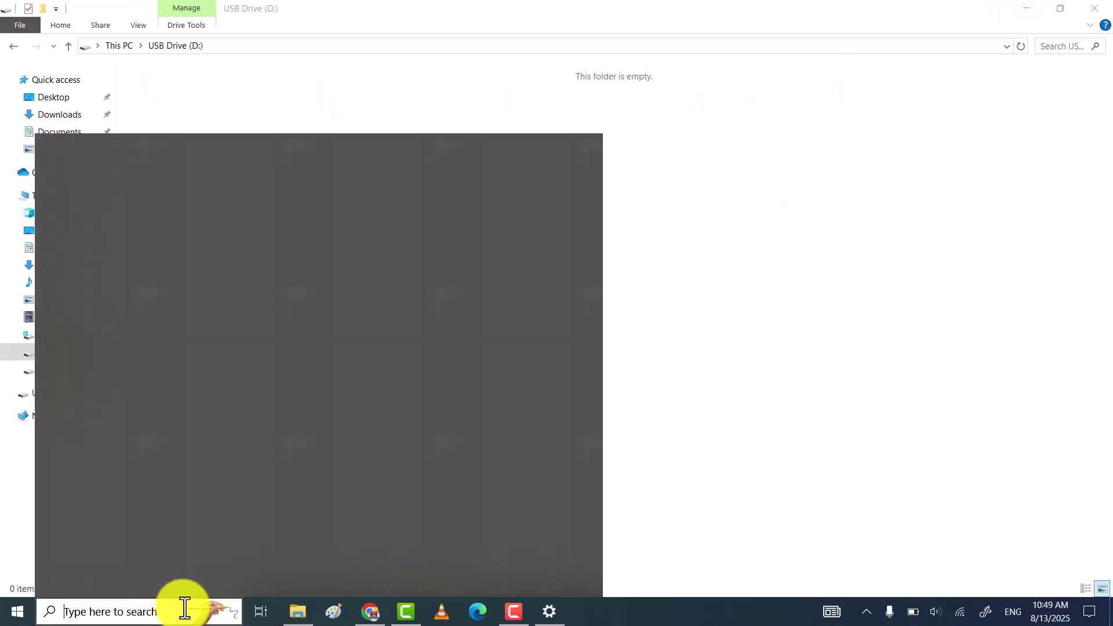
{"action": "type", "text": "disk mana"}
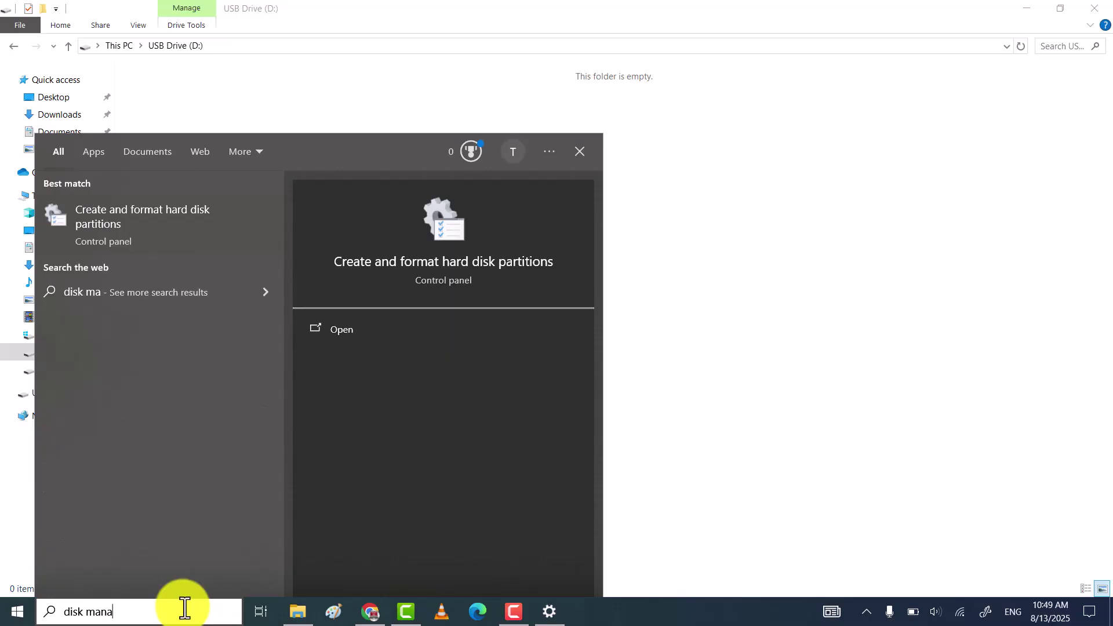
{"action": "left_click", "coordinate": [217, 224]}
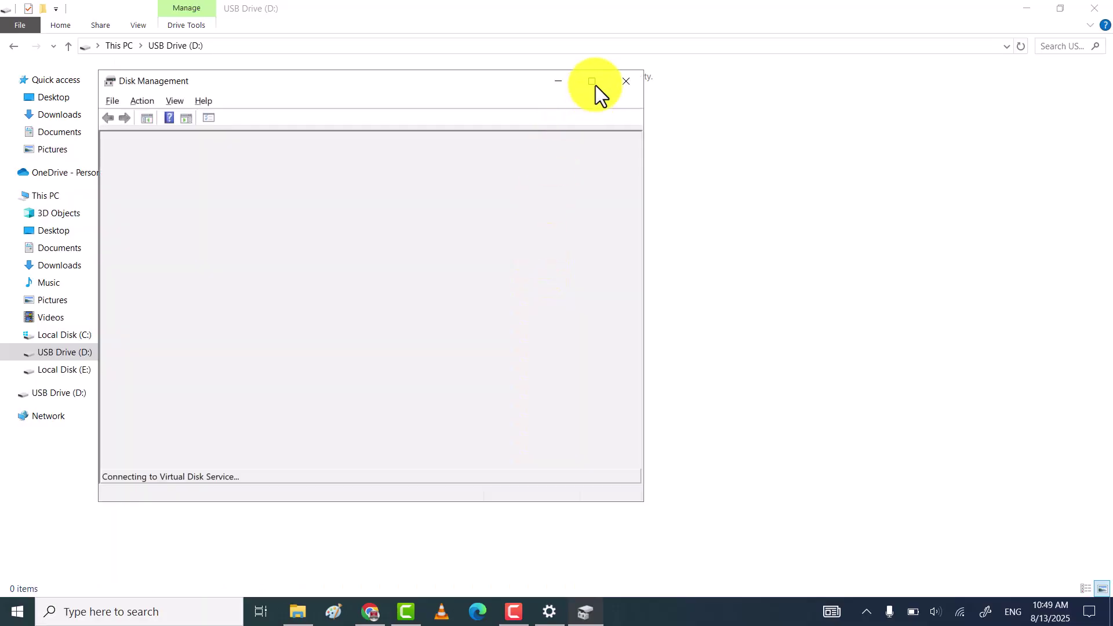
{"action": "left_click", "coordinate": [592, 81]}
{"action": "left_click", "coordinate": [122, 444]}
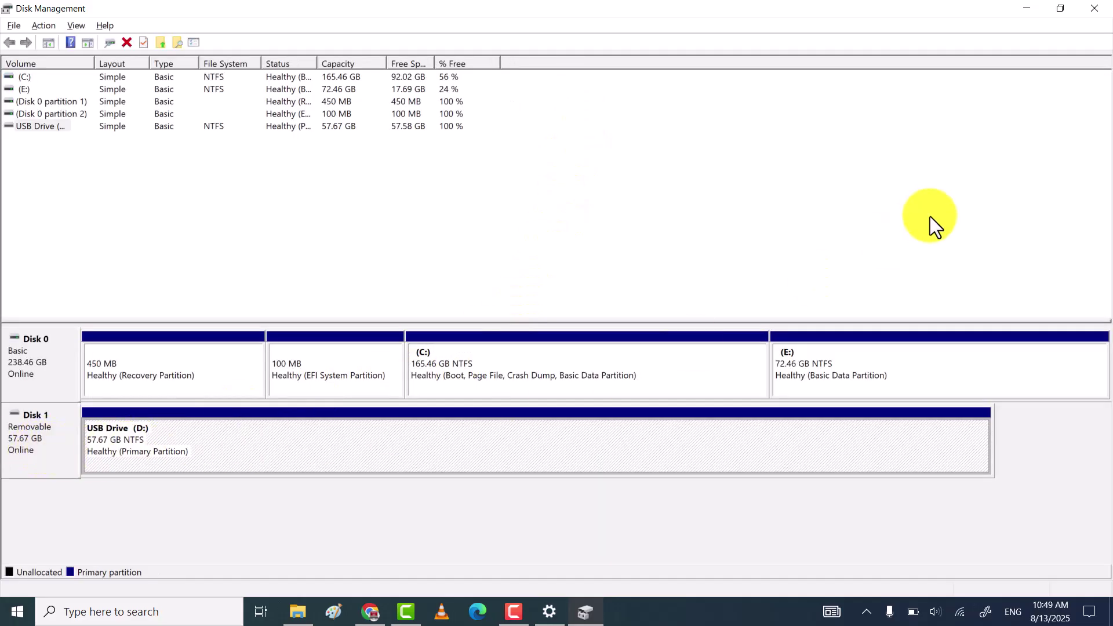
{"action": "left_click", "coordinate": [1097, 17]}
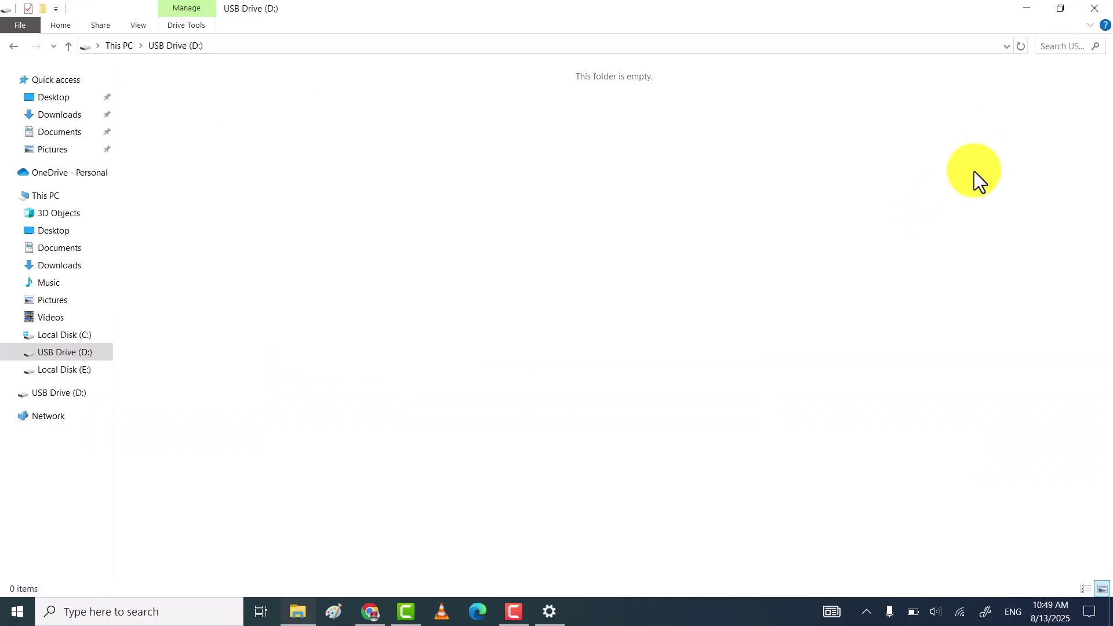
Close the USB Drive (D:) window and refresh the desktop.
{"action": "left_click", "coordinate": [1094, 10]}
{"action": "right_click", "coordinate": [517, 217]}
{"action": "left_click", "coordinate": [413, 264]}
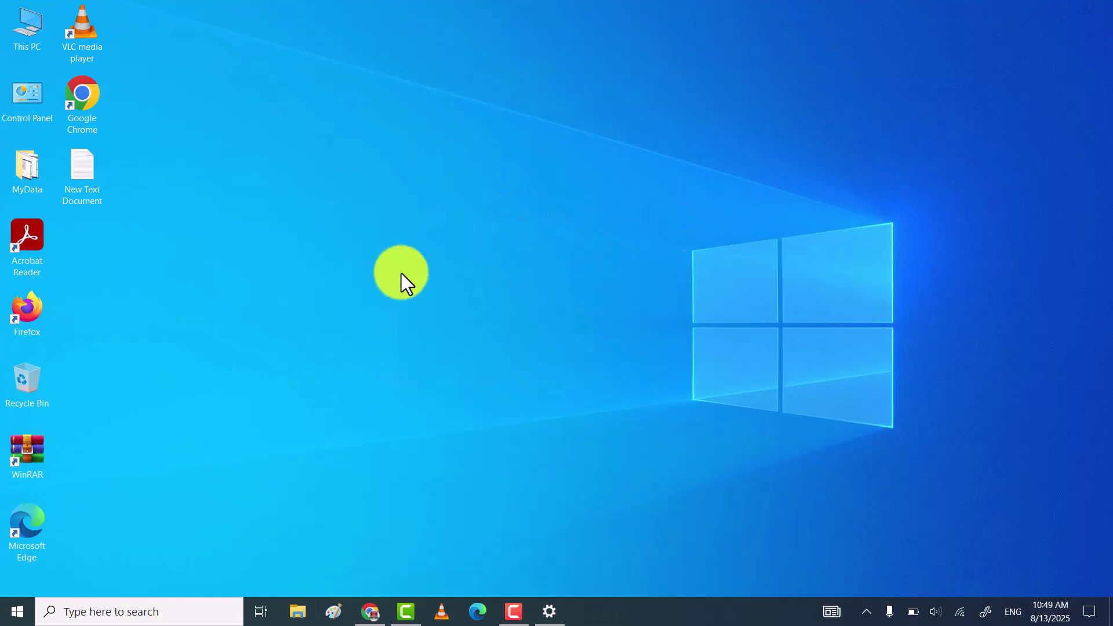
Quick-format USB Drive (D:) from This PC as NTFS with 4096-byte allocation units and the label USB Drive, accepting the data erasure.
{"action": "left_click", "coordinate": [299, 609]}
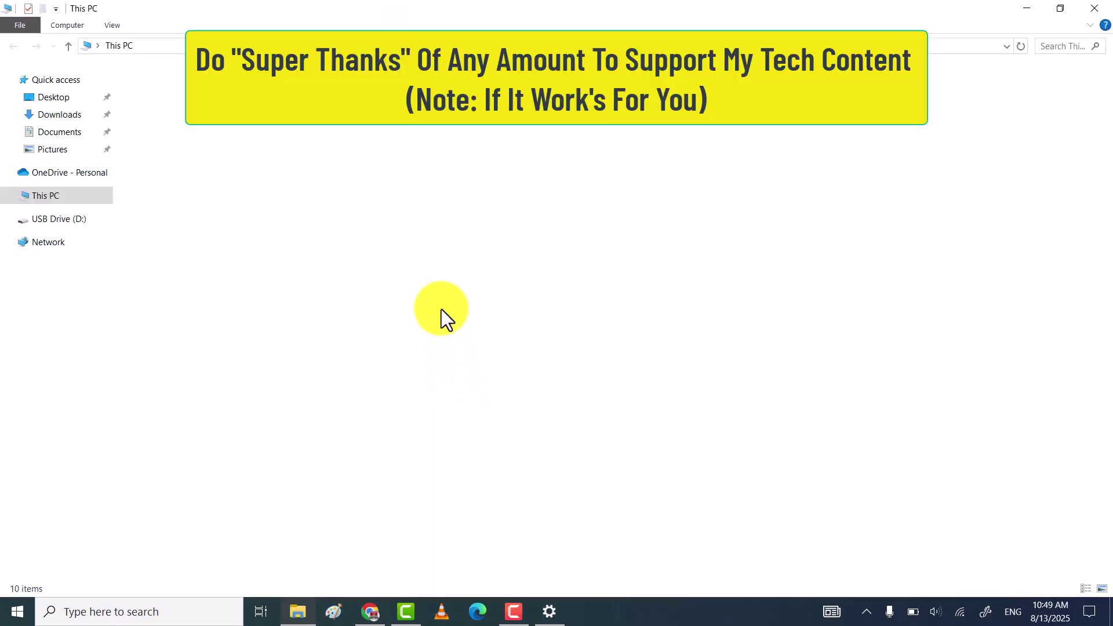
{"action": "left_click", "coordinate": [406, 204]}
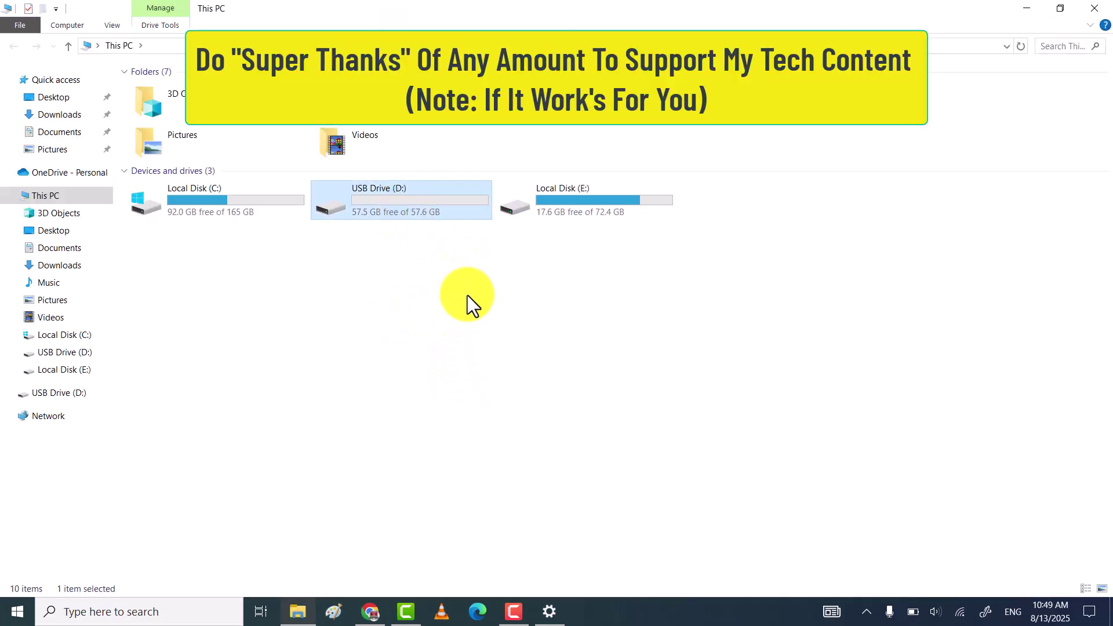
{"action": "right_click", "coordinate": [422, 183]}
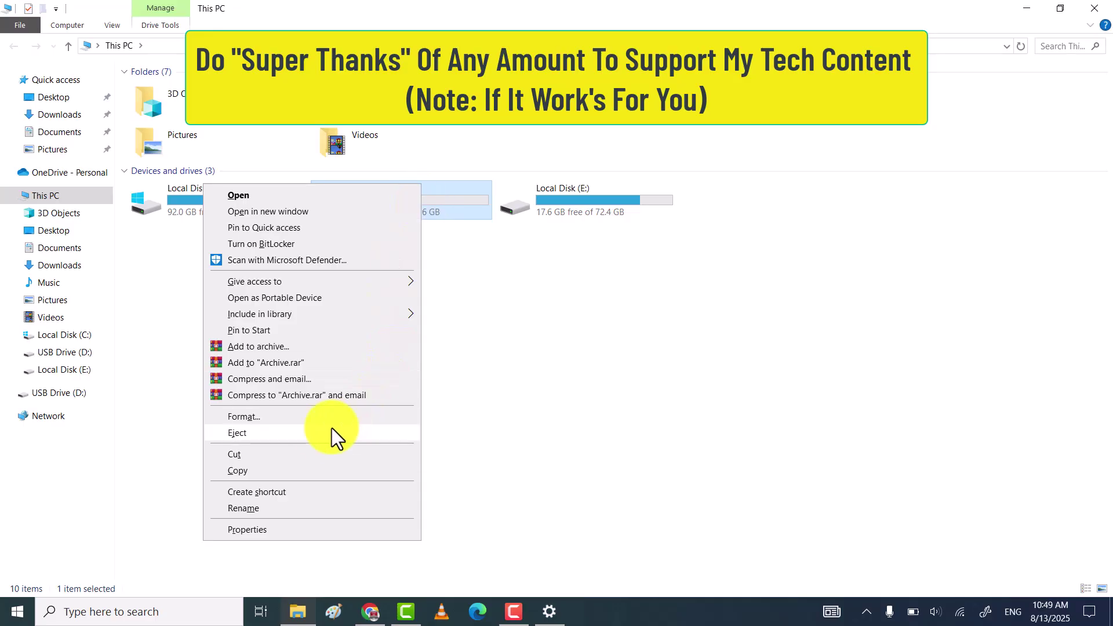
{"action": "left_click", "coordinate": [311, 414]}
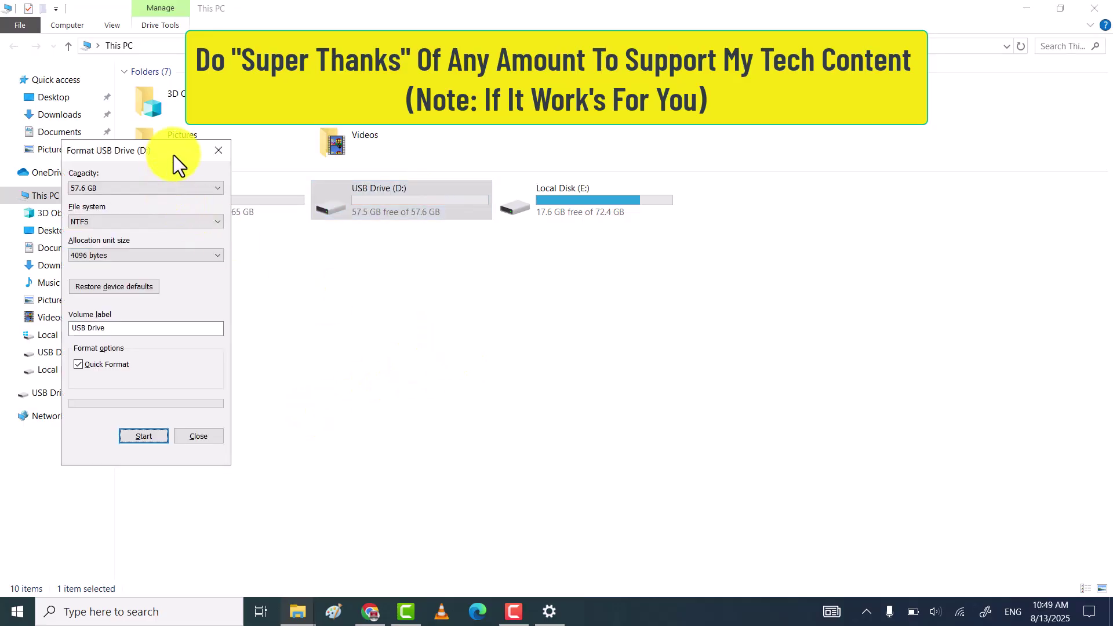
{"action": "left_click_drag", "start_coordinate": [173, 155], "coordinate": [450, 172]}
{"action": "left_click", "coordinate": [413, 450]}
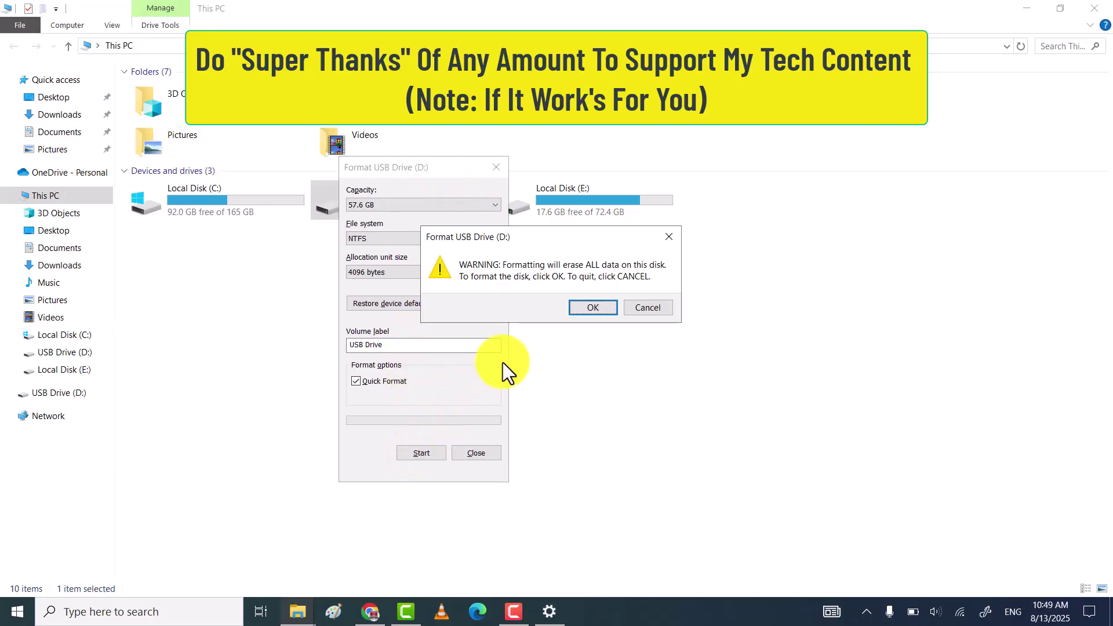
{"action": "left_click", "coordinate": [606, 308]}
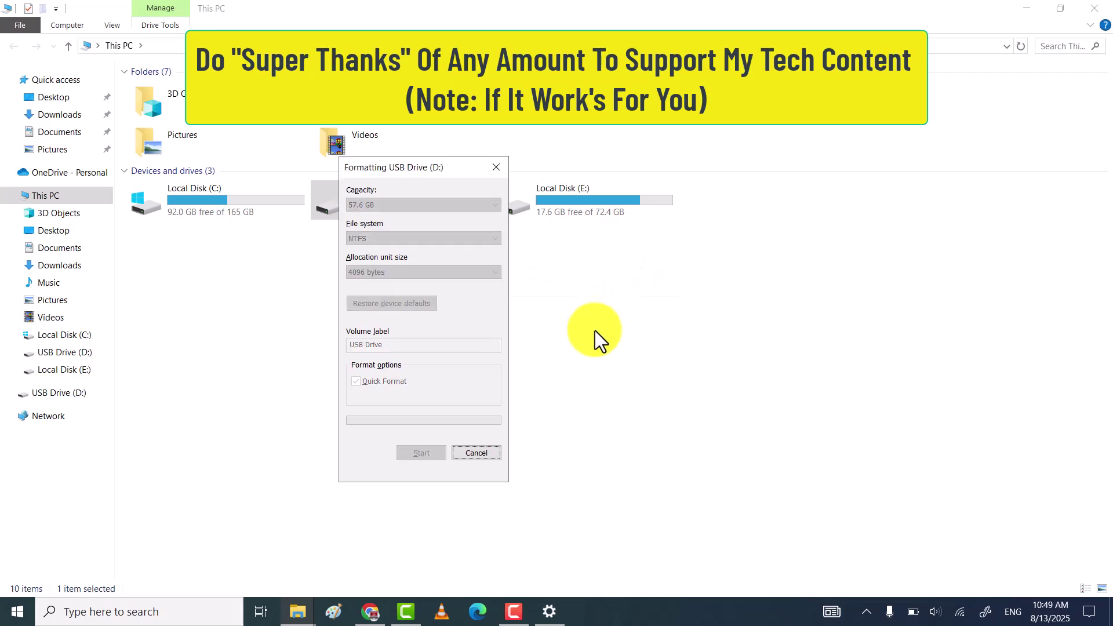